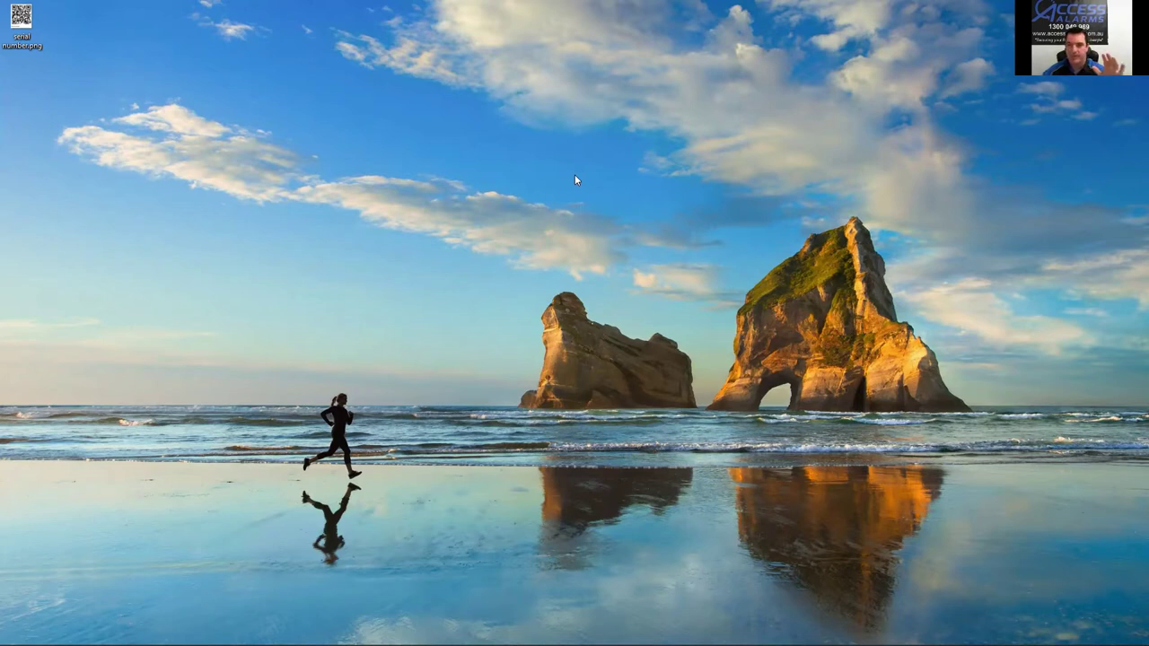
# Step: Open serial number.png in Photos to display the recorder's QR code and serial
pyautogui.doubleClick(21, 18)
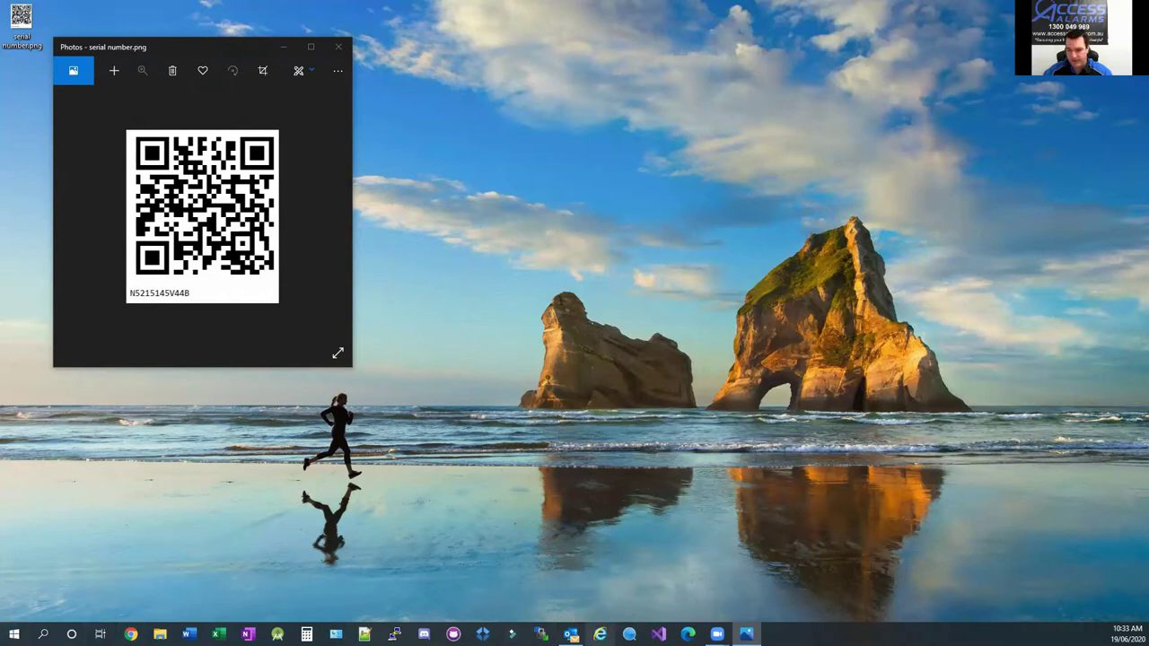
pyautogui.click(14, 634)
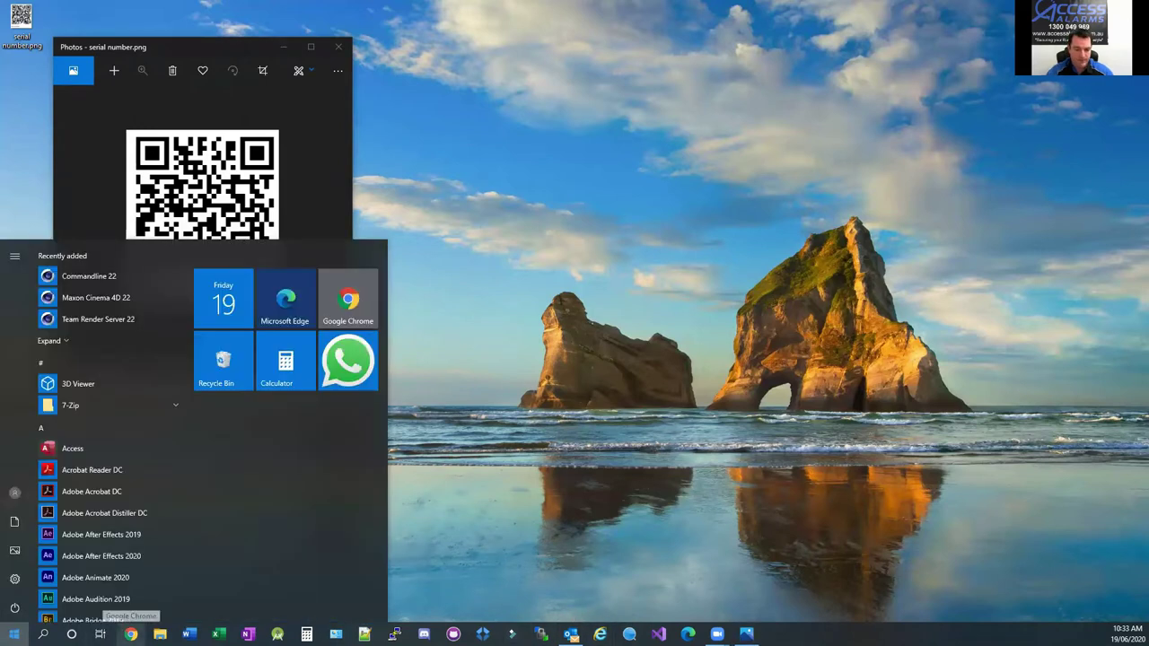
pyautogui.write('iexpl')
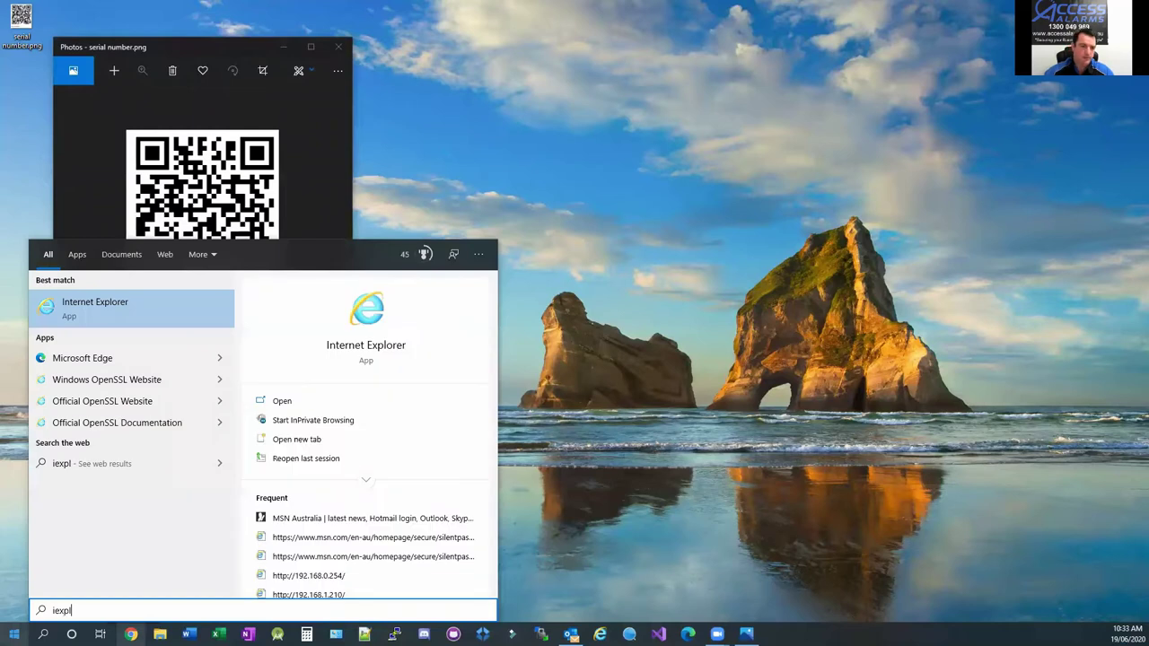
pyautogui.click(140, 310)
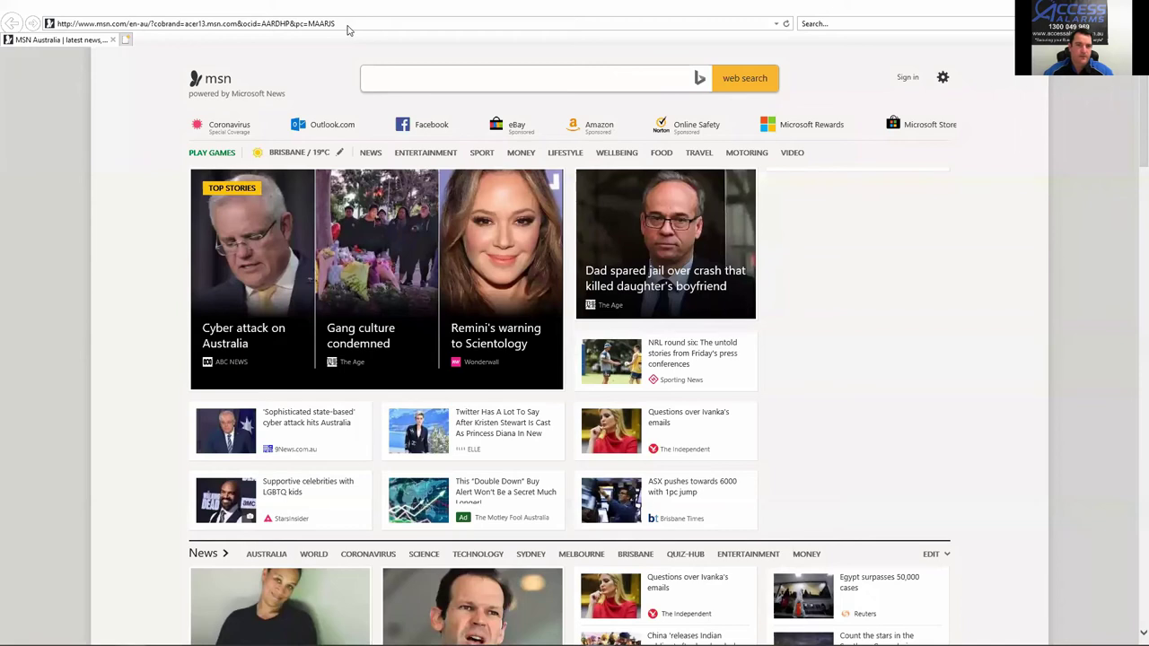
pyautogui.click(342, 22)
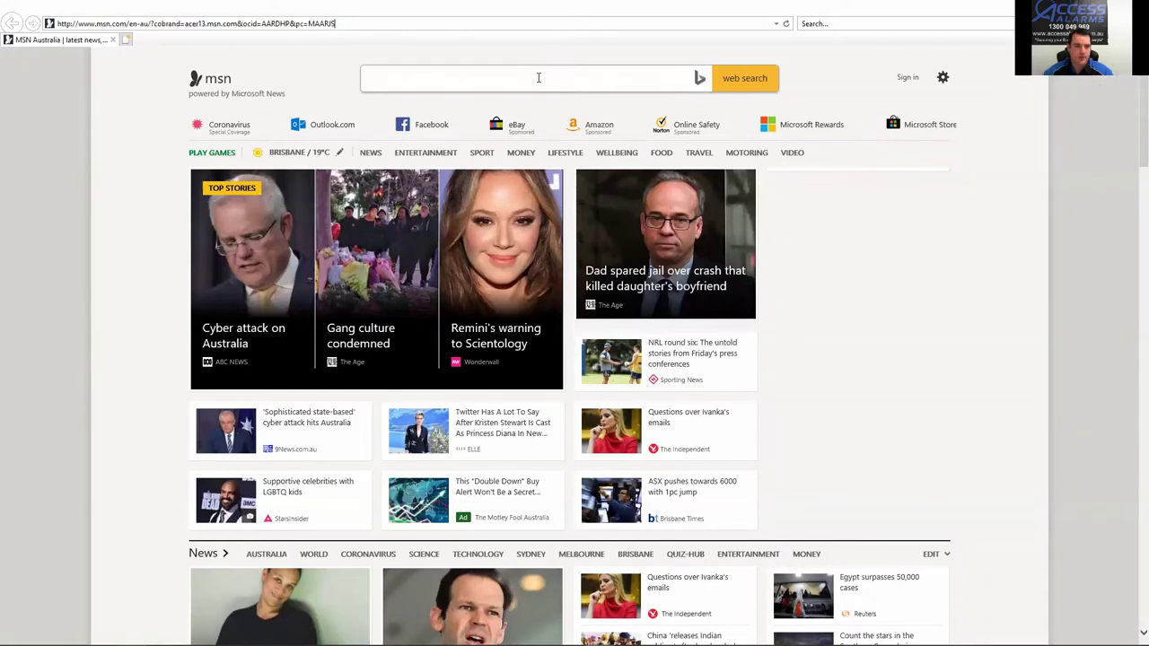
pyautogui.click(342, 25)
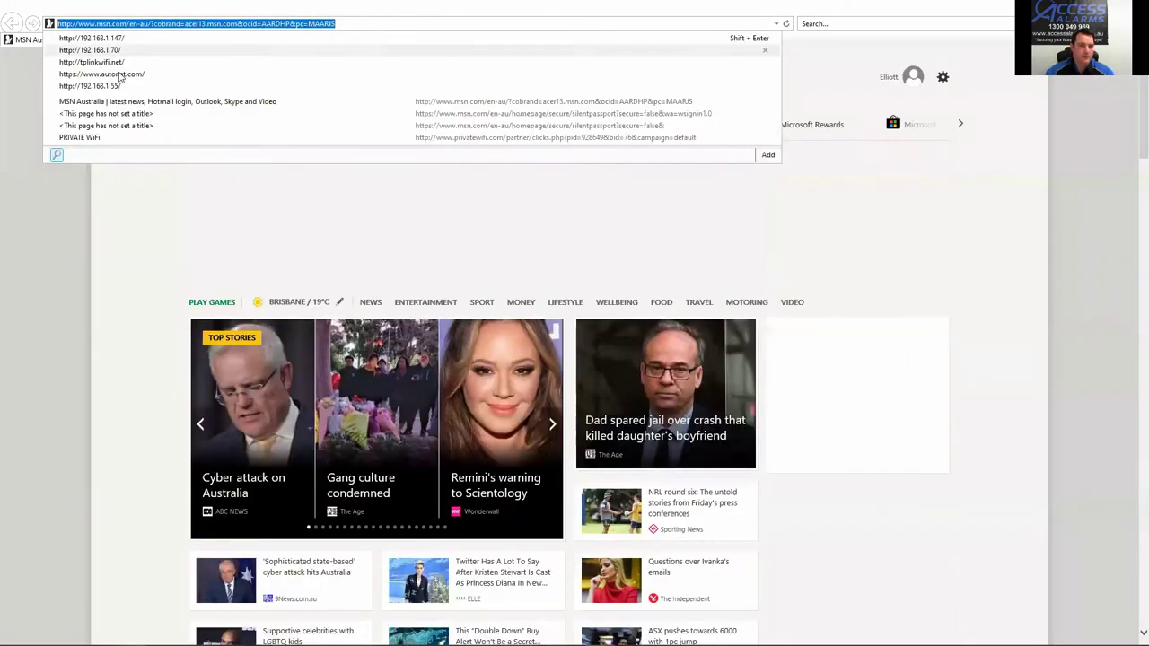
pyautogui.click(102, 73)
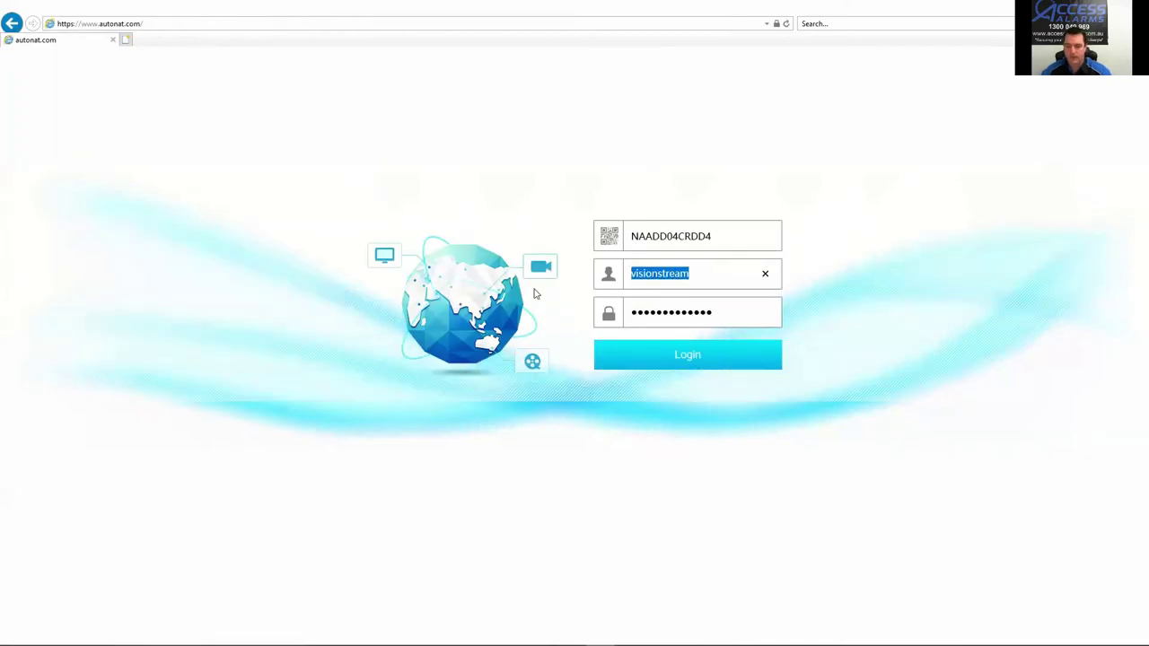
# Step: Clear the saved login fields and restore the browser, moving it aside to reveal the QR code
pyautogui.press('BackSpace')
pyautogui.doubleClick(734, 310)
pyautogui.press('BackSpace')
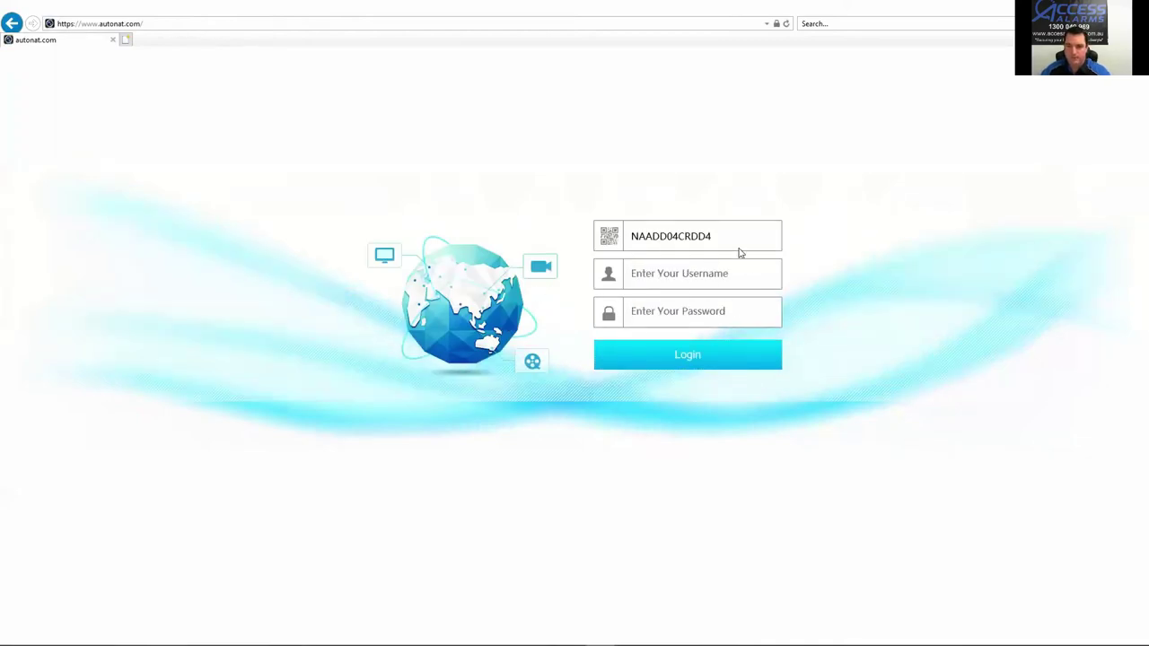
pyautogui.doubleClick(725, 239)
pyautogui.press('BackSpace')
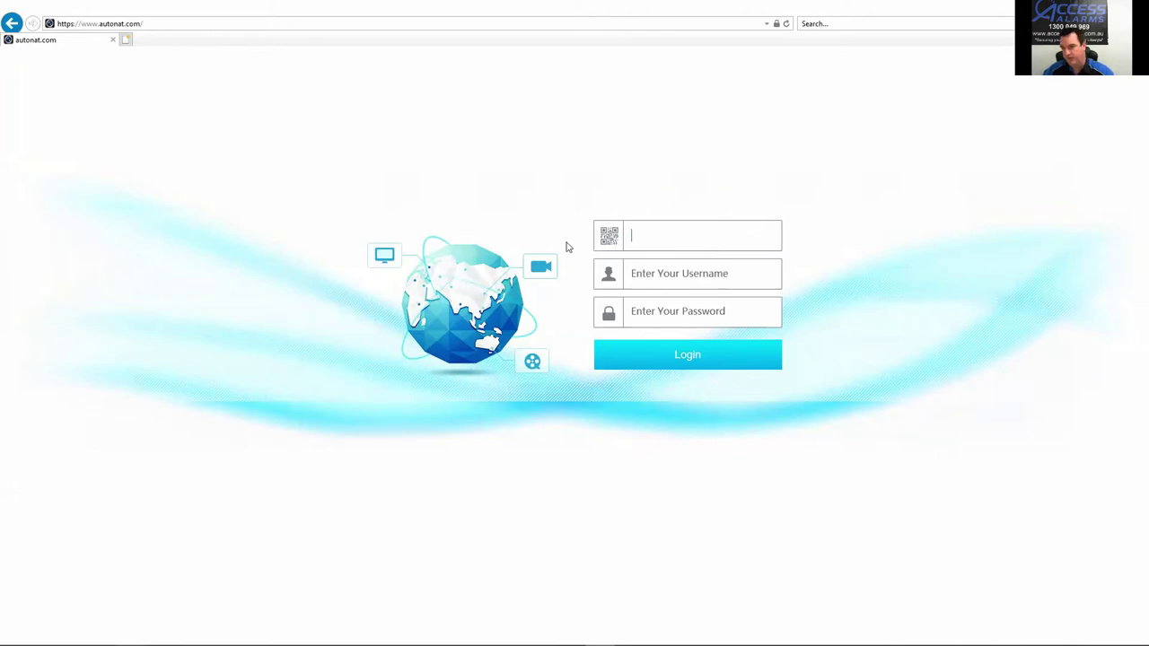
pyautogui.doubleClick(637, 4)
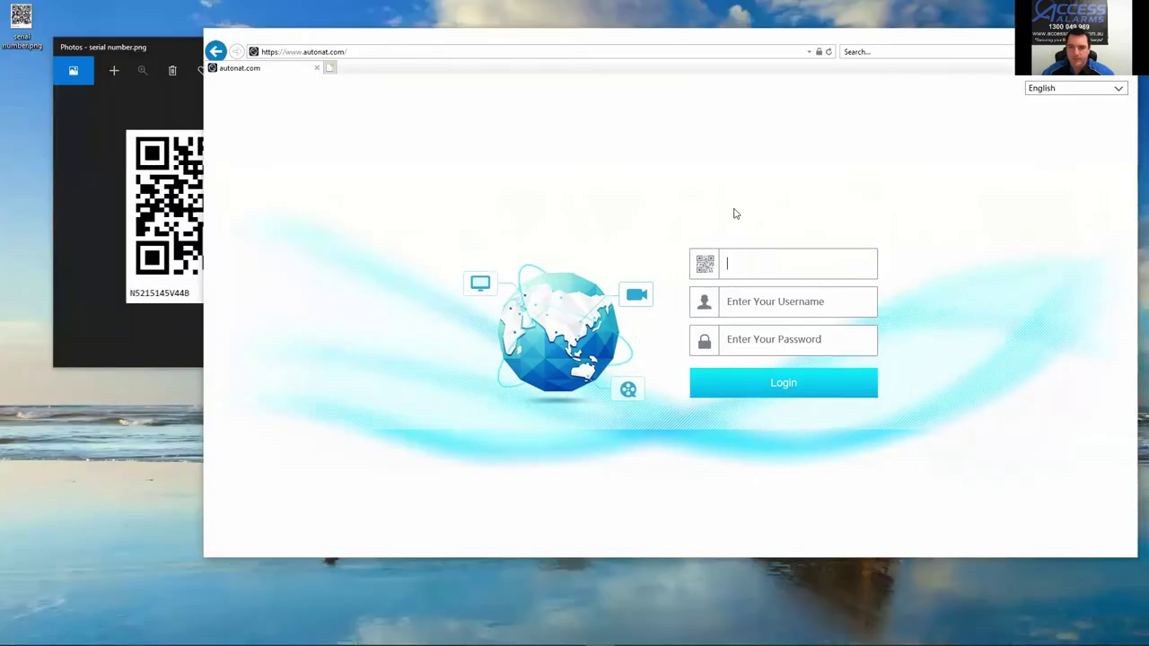
pyautogui.click(737, 267)
pyautogui.moveTo(611, 38); pyautogui.dragTo(688, 38)
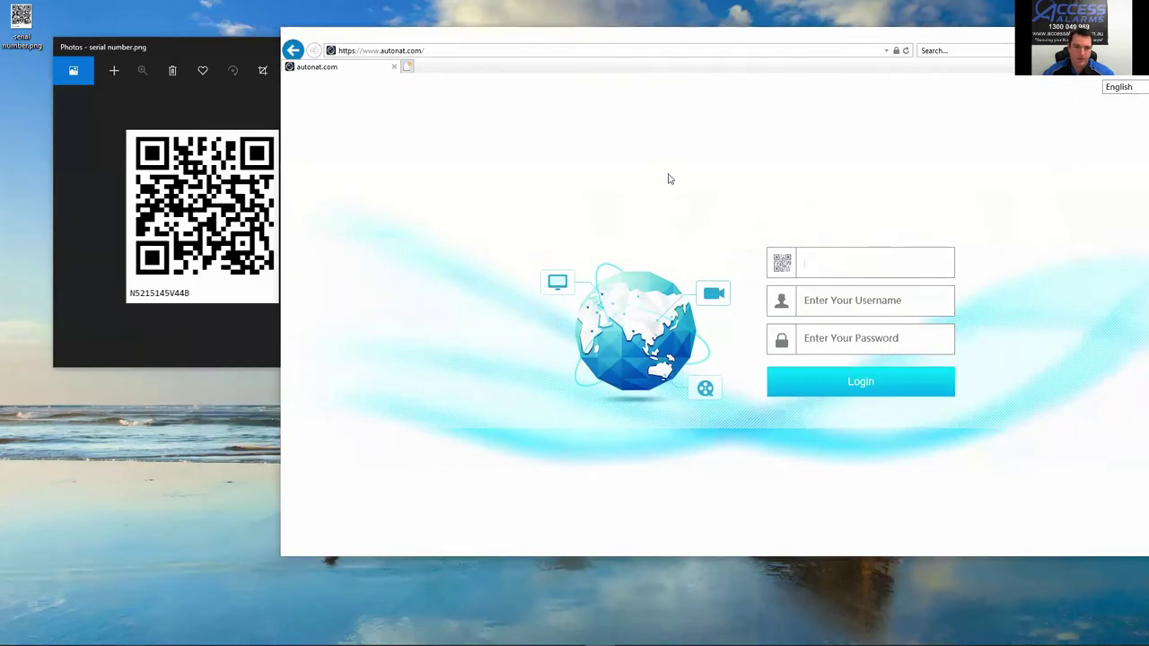
# Step: Log in with the recorder's serial, username admin and the account password
pyautogui.click(817, 258)
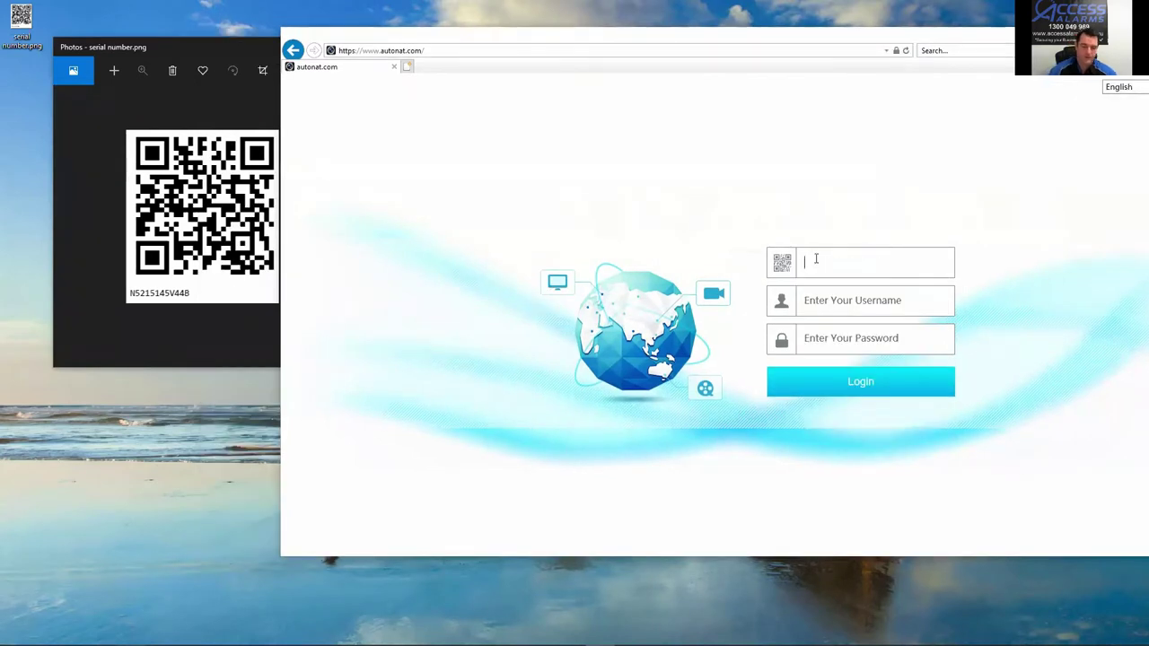
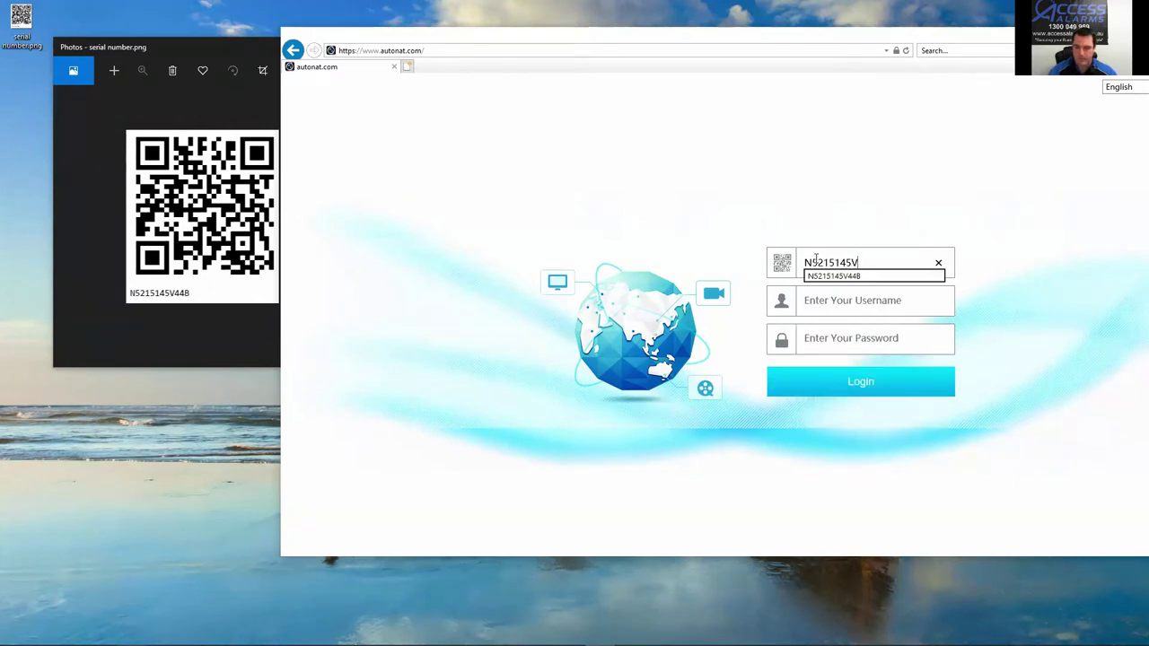
pyautogui.press('Tab')
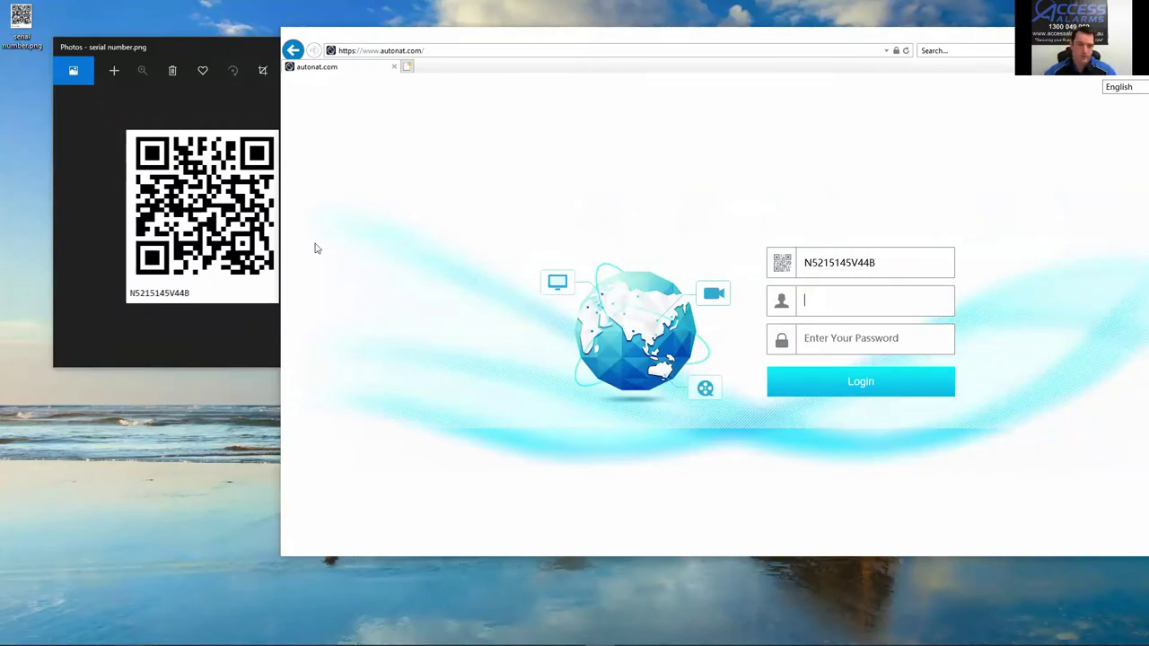
pyautogui.click(856, 300)
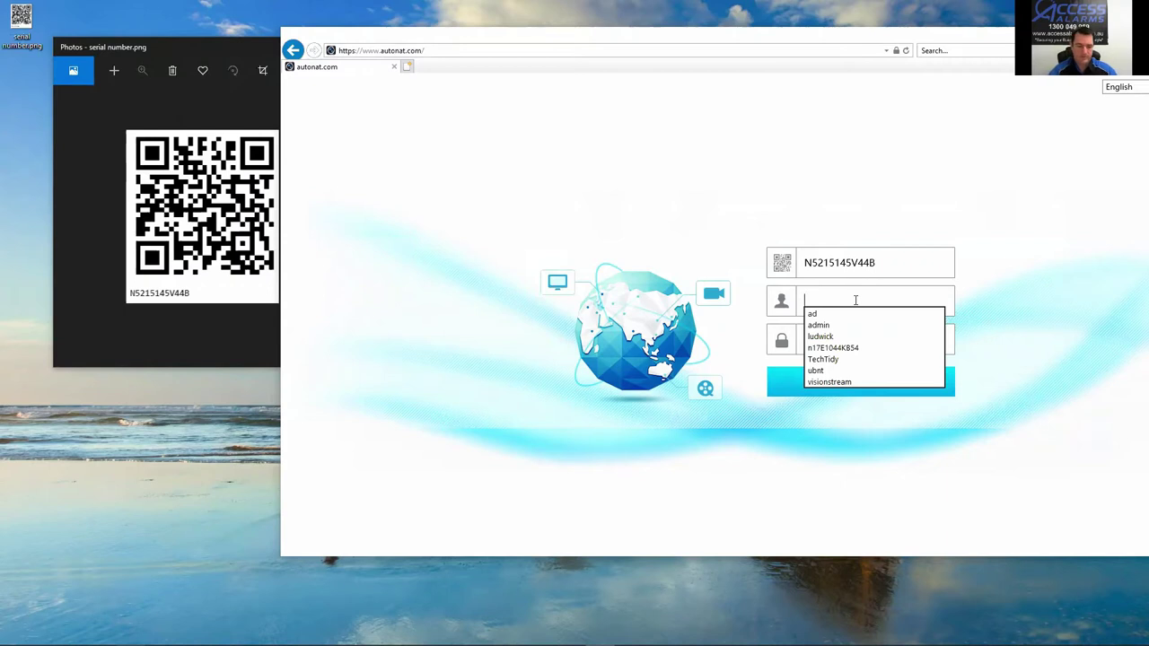
pyautogui.write('admin')
pyautogui.press('Tab')
pyautogui.write('ad')
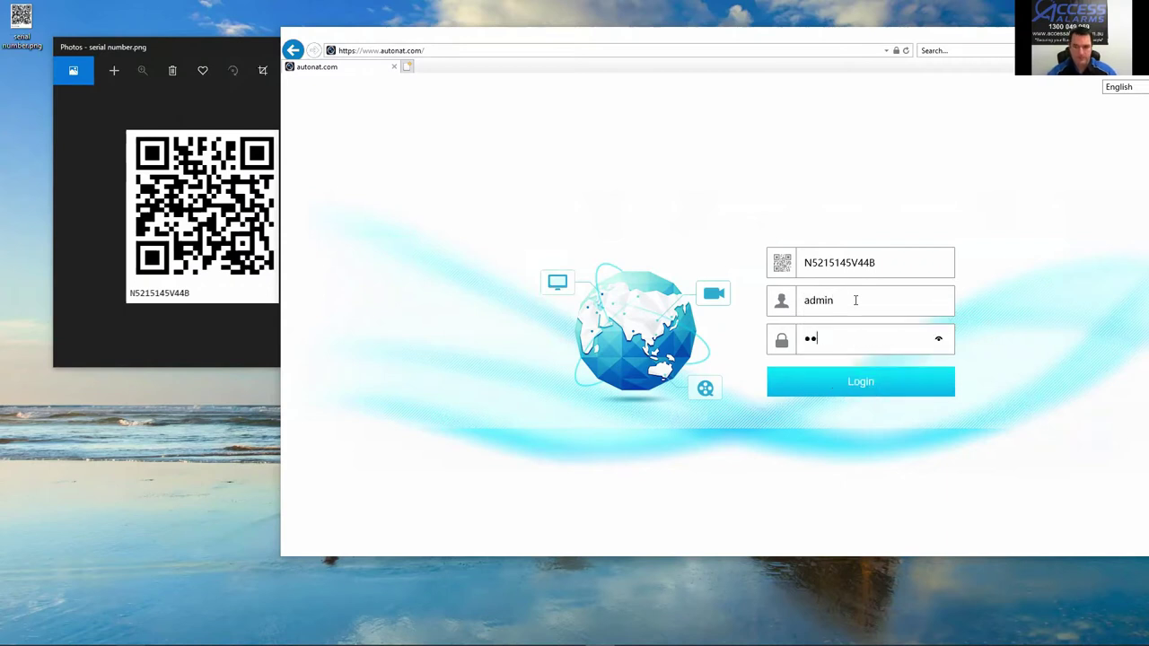
pyautogui.write('min12345')
pyautogui.press('Return')
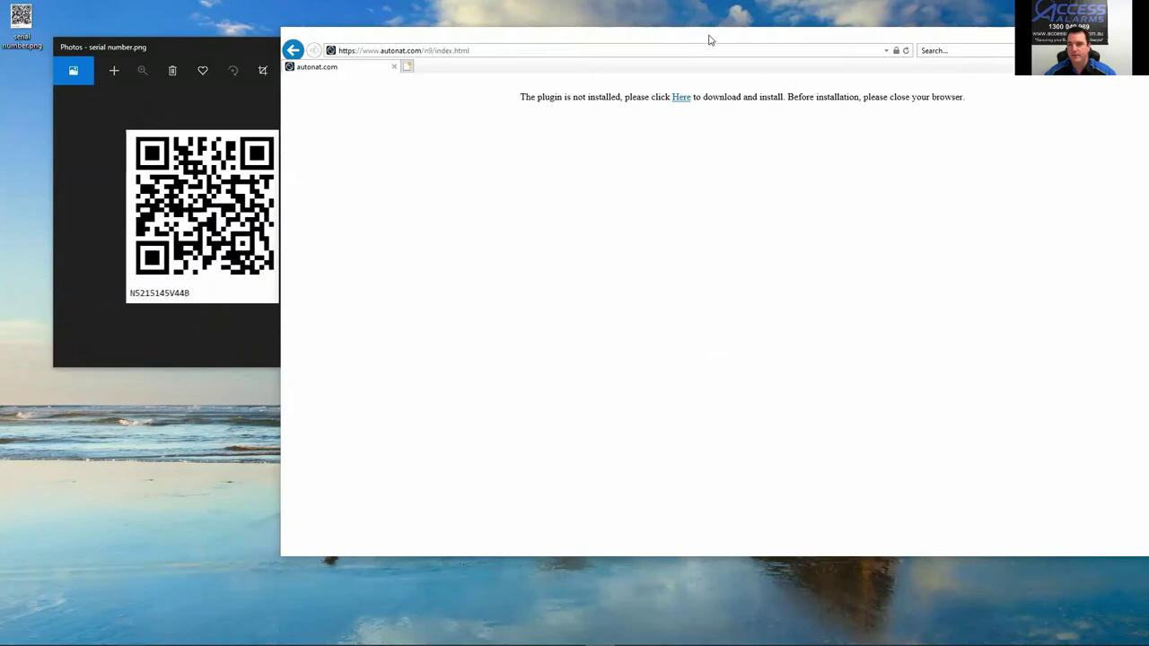
# Step: Download WebClient_p2p_conn_Plugin.exe from the Here link using Save as into a chosen folder
pyautogui.moveTo(709, 39); pyautogui.dragTo(530, 53)
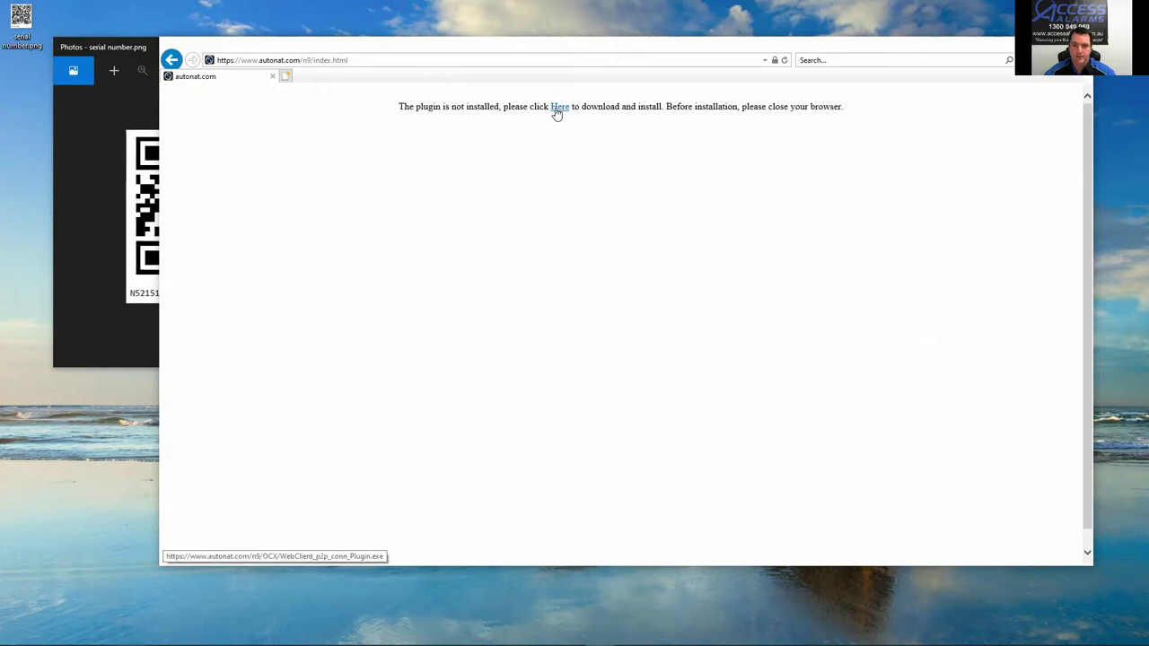
pyautogui.click(558, 109)
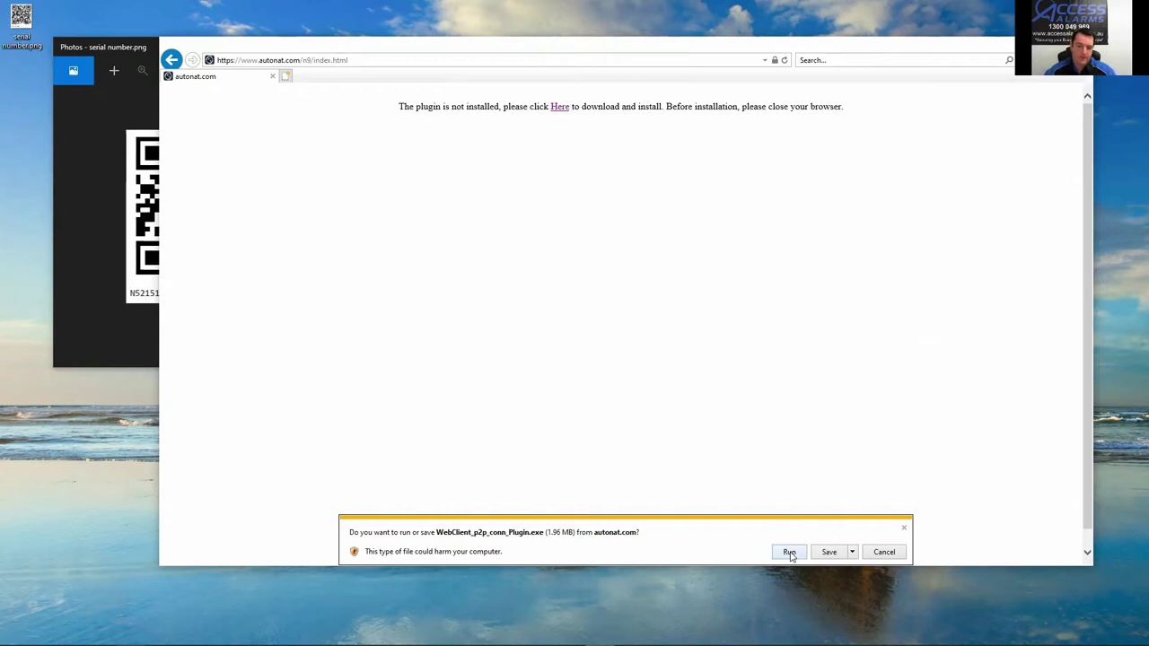
pyautogui.click(853, 553)
pyautogui.click(843, 581)
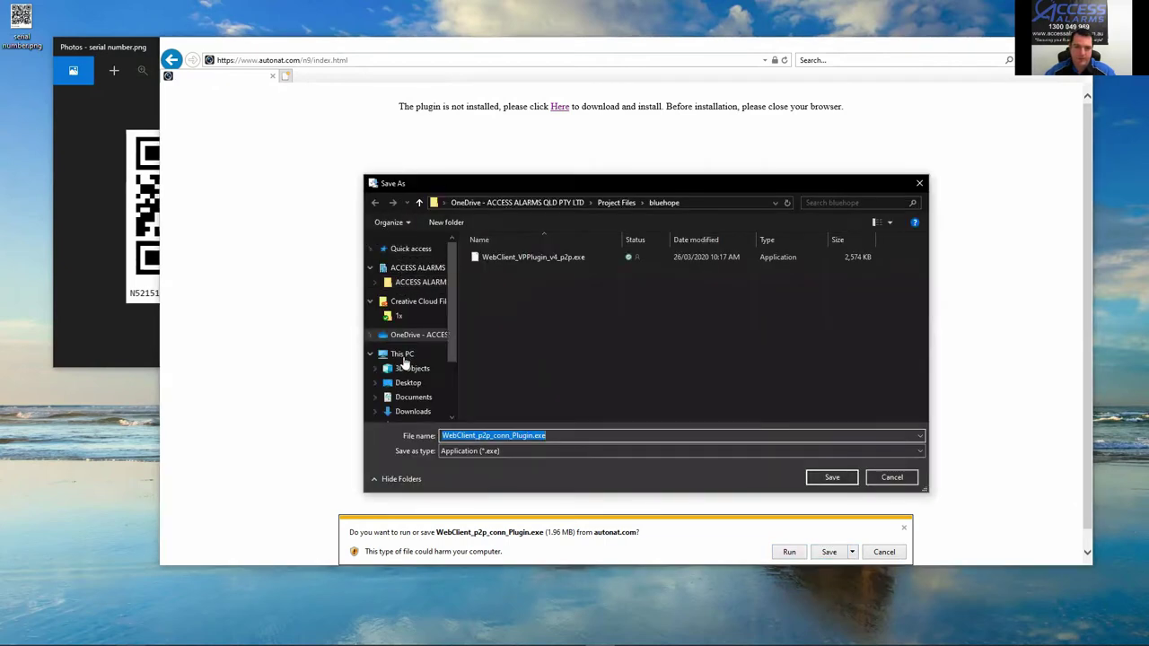
pyautogui.scroll(-2, 419, 350)
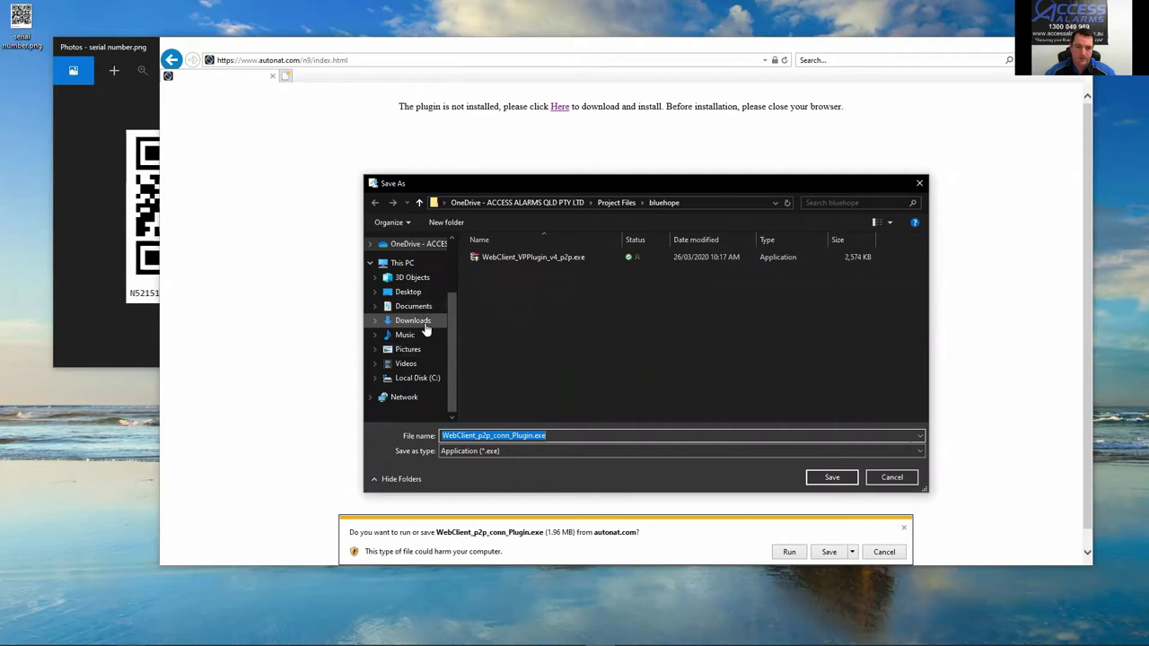
pyautogui.click(409, 291)
pyautogui.click(841, 483)
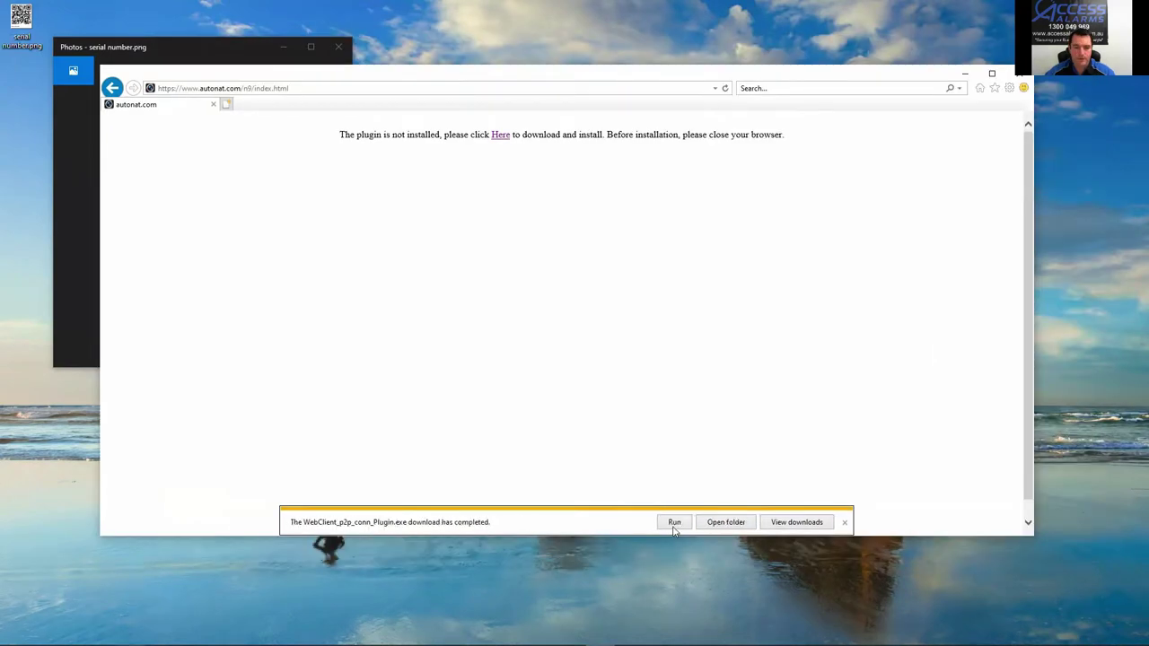
# Step: Run the downloaded plugin installer and close Internet Explorer
pyautogui.click(673, 523)
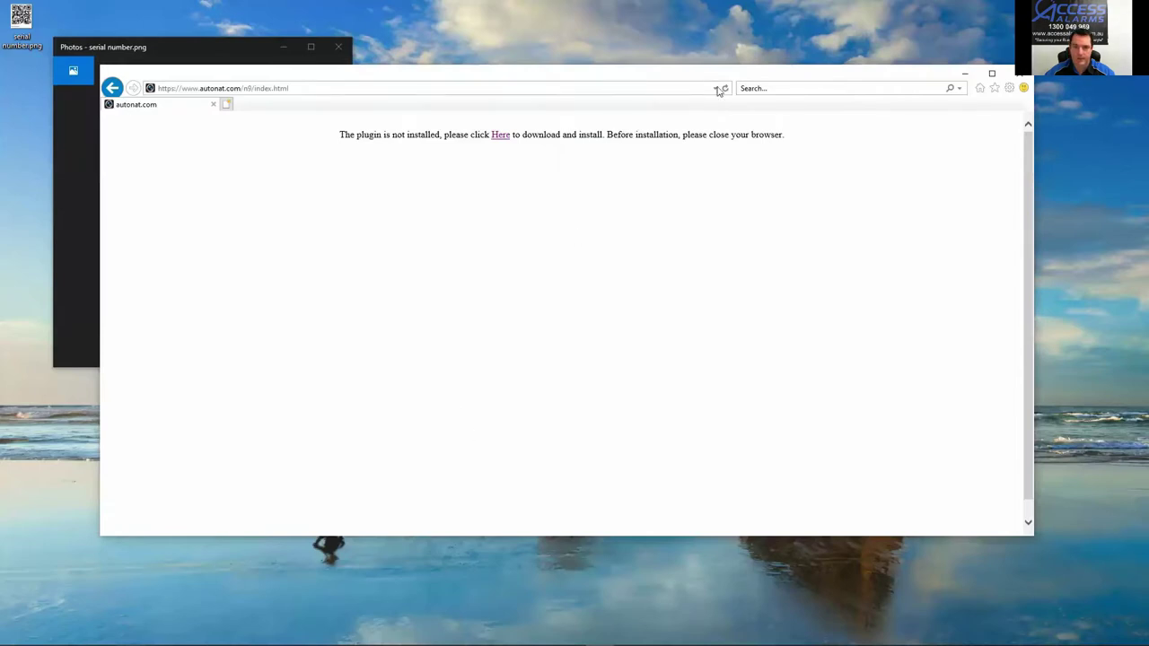
pyautogui.moveTo(698, 75); pyautogui.dragTo(621, 87)
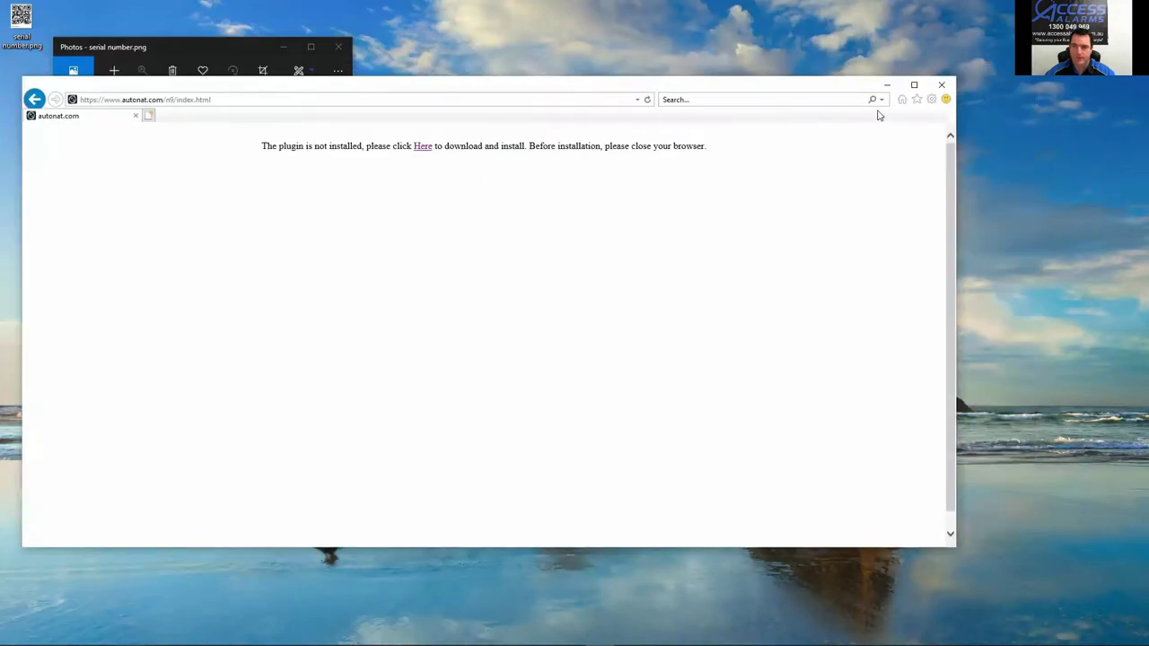
pyautogui.click(950, 85)
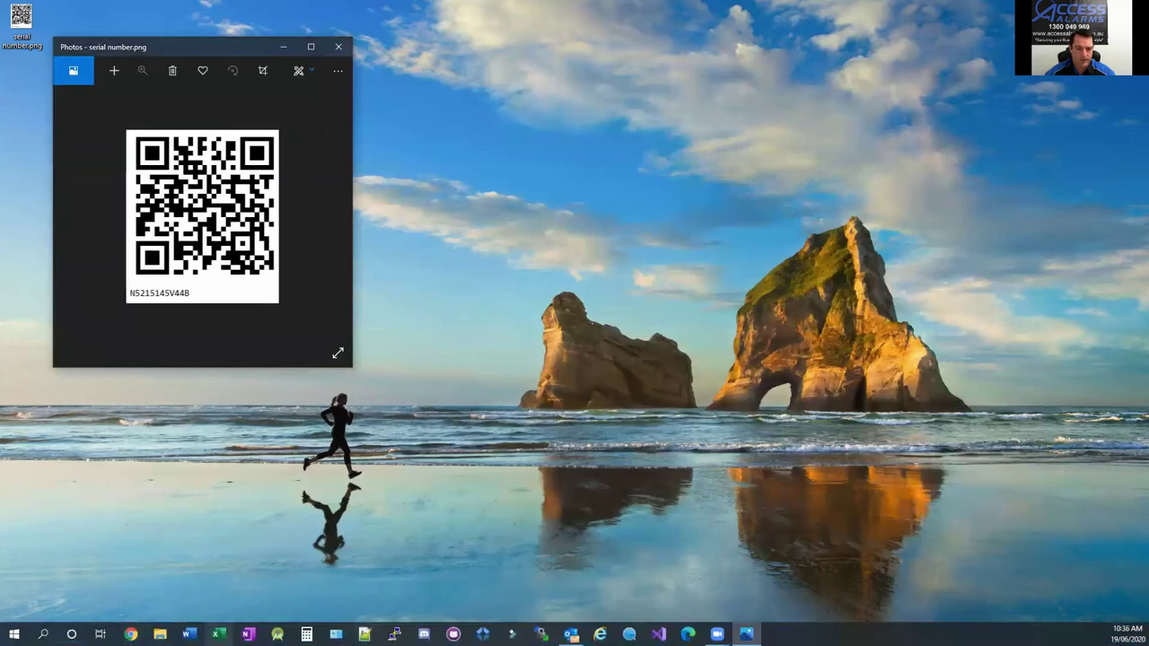
# Step: Reopen Internet Explorer and go to autonat.com by typing 'aut' in the address bar
pyautogui.click(628, 567)
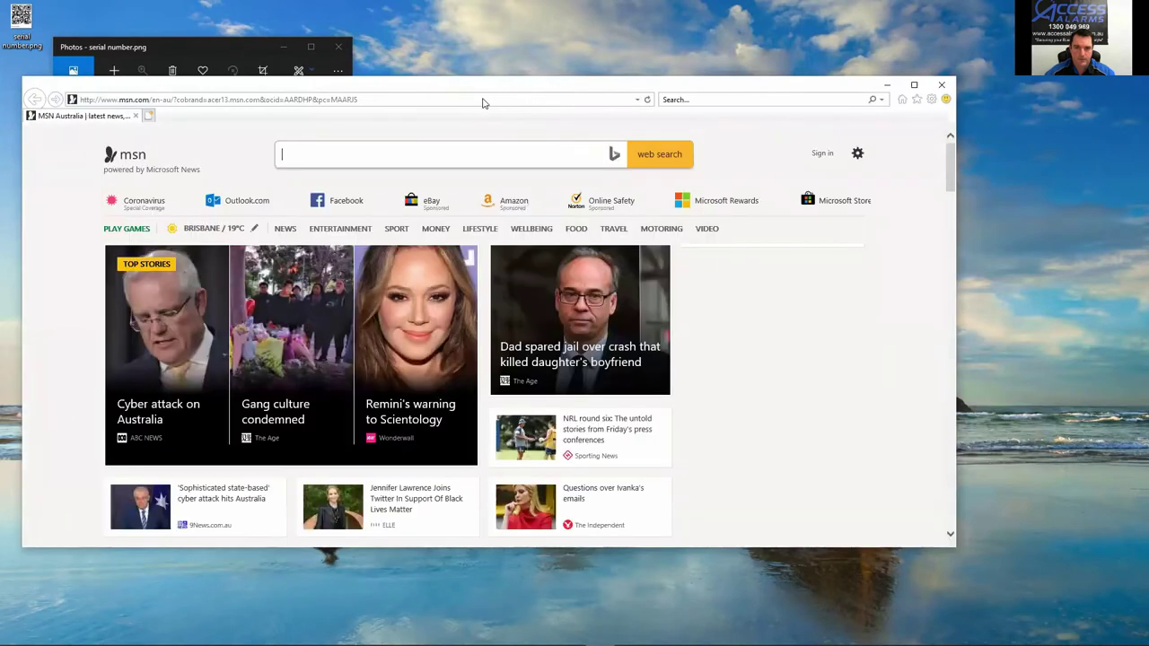
pyautogui.click(461, 92)
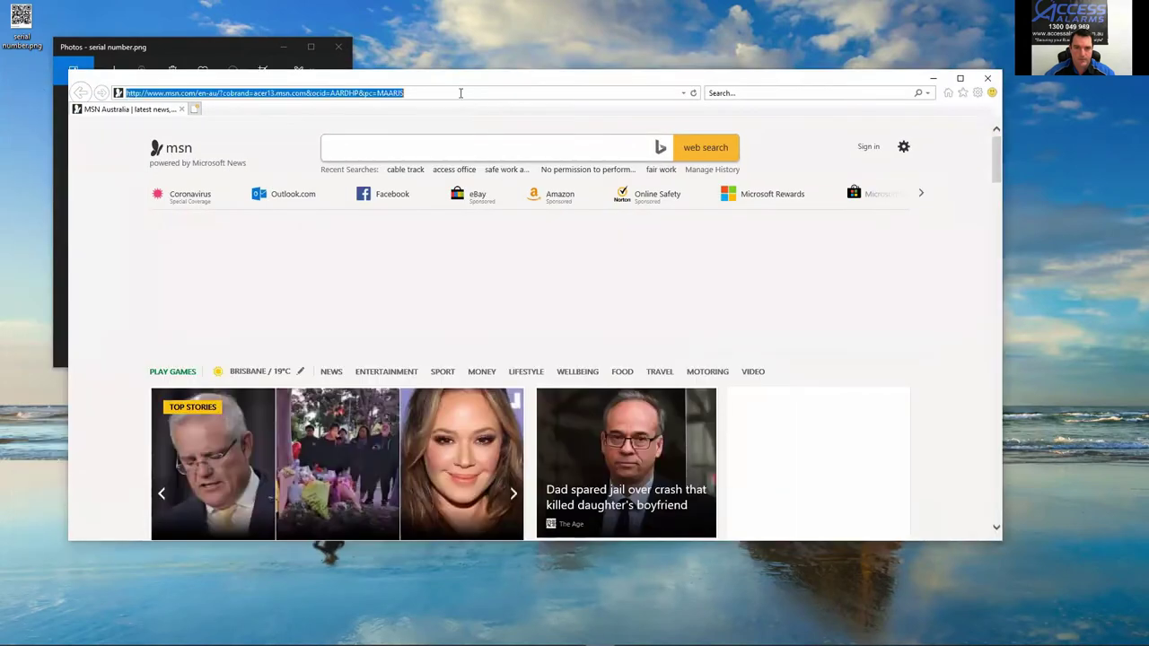
pyautogui.write('aut')
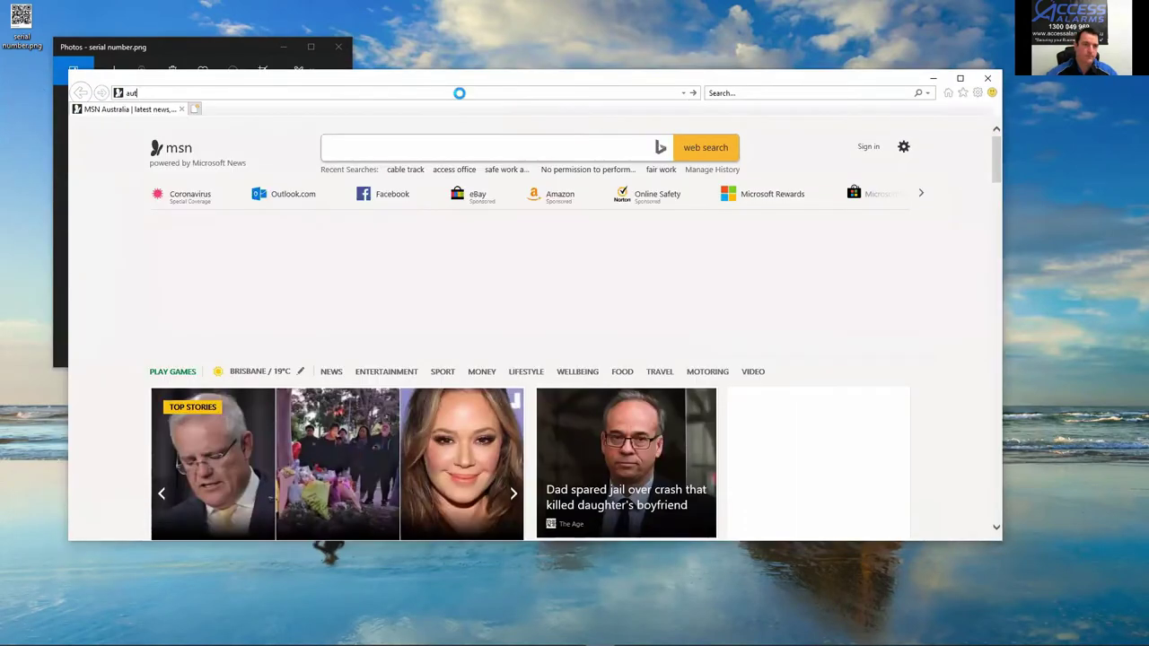
pyautogui.press('Return')
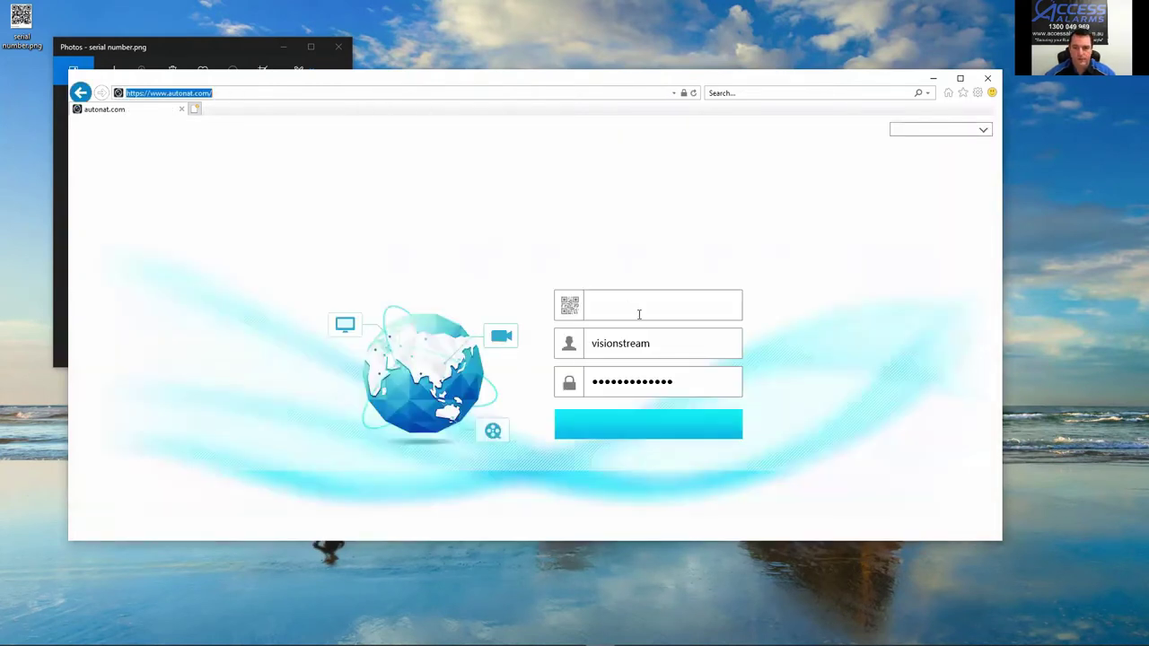
# Step: Fill the device serial field with the recorder's serial from the QR image
pyautogui.click(623, 305)
pyautogui.hotkey('ctrl', 'v')
pyautogui.moveTo(680, 305); pyautogui.dragTo(541, 304)
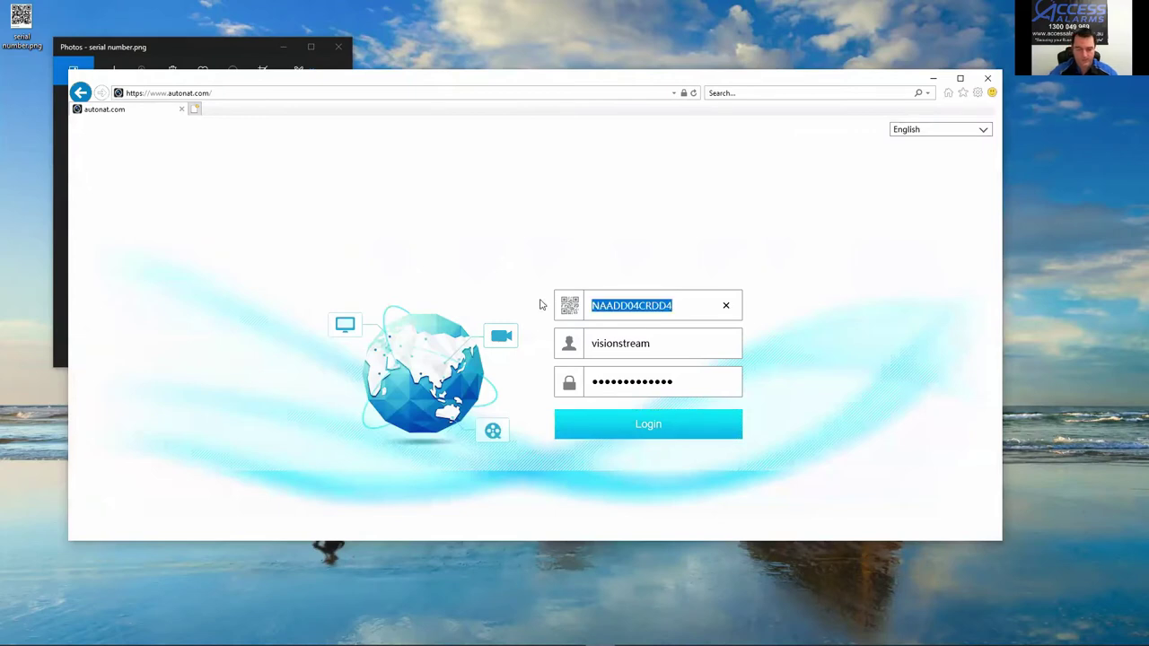
pyautogui.write('N')
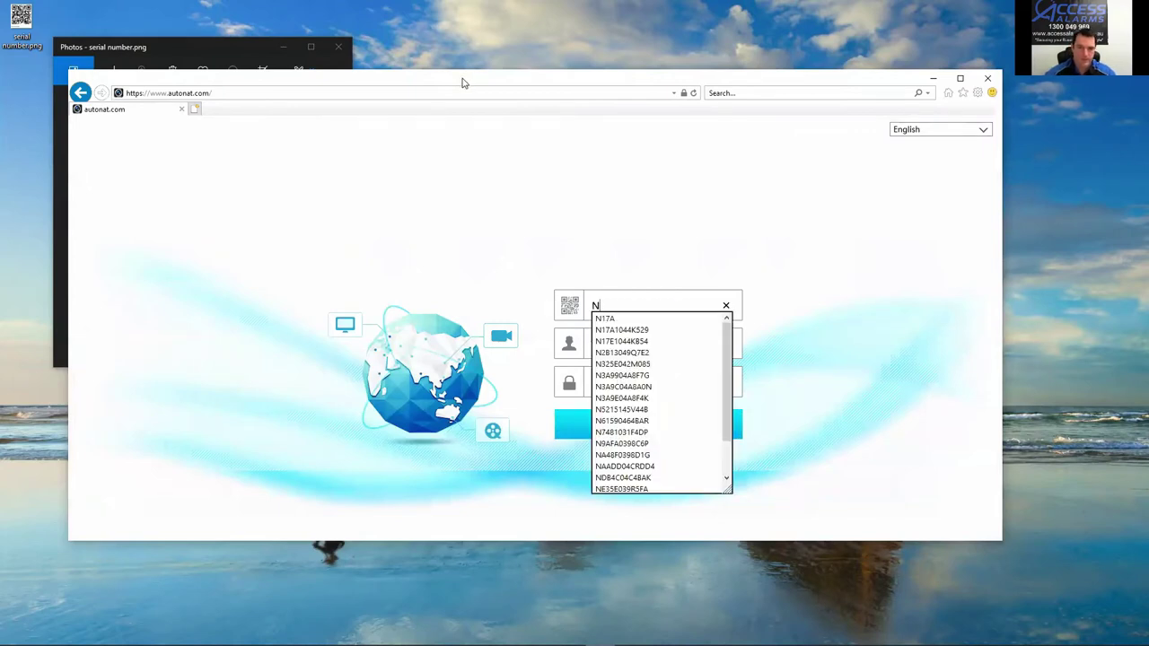
pyautogui.click(462, 79)
pyautogui.moveTo(544, 85); pyautogui.dragTo(899, 95)
pyautogui.click(994, 316)
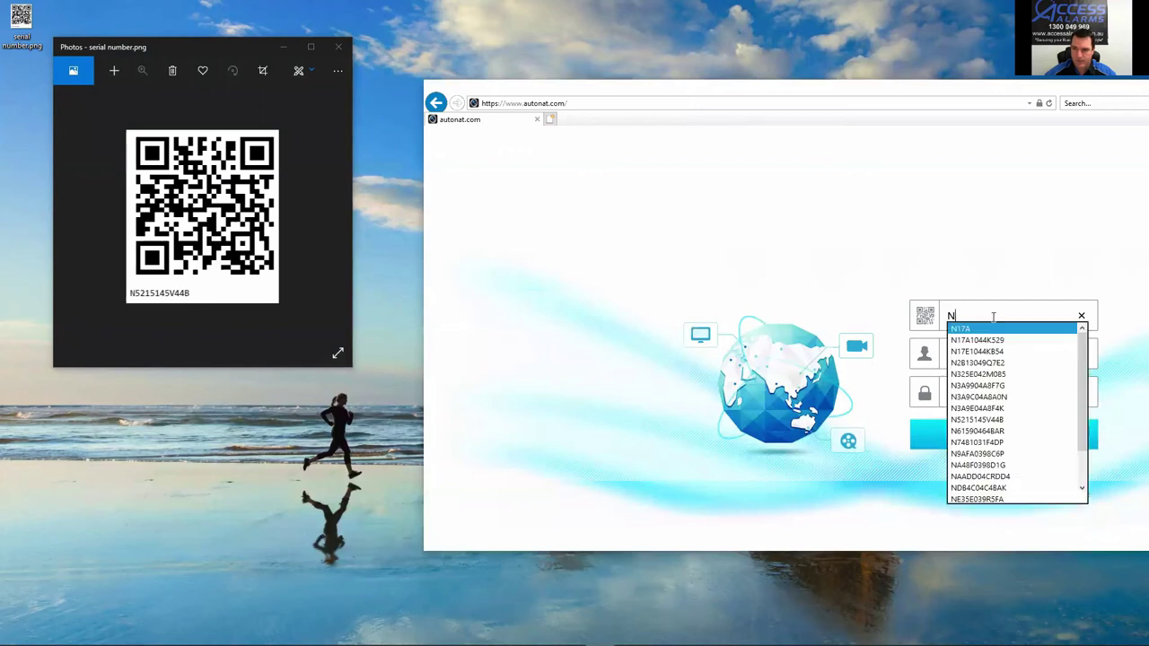
pyautogui.write('5')
pyautogui.press('Down')
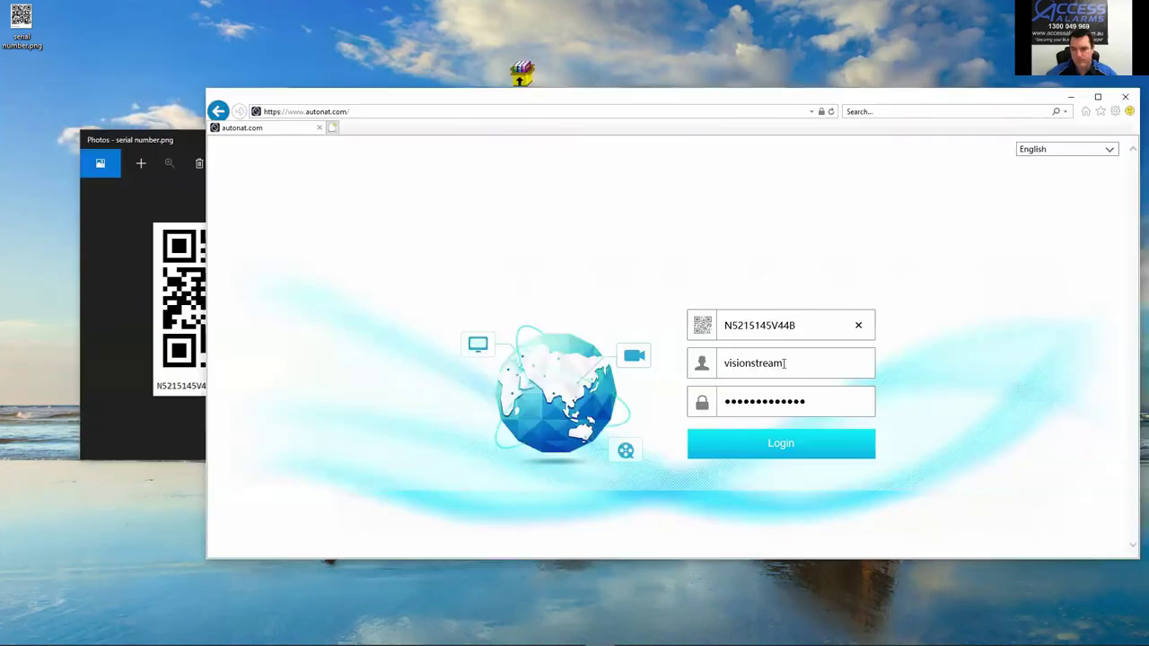
# Step: Enter username admin and the account password, then sign in
pyautogui.doubleClick(785, 363)
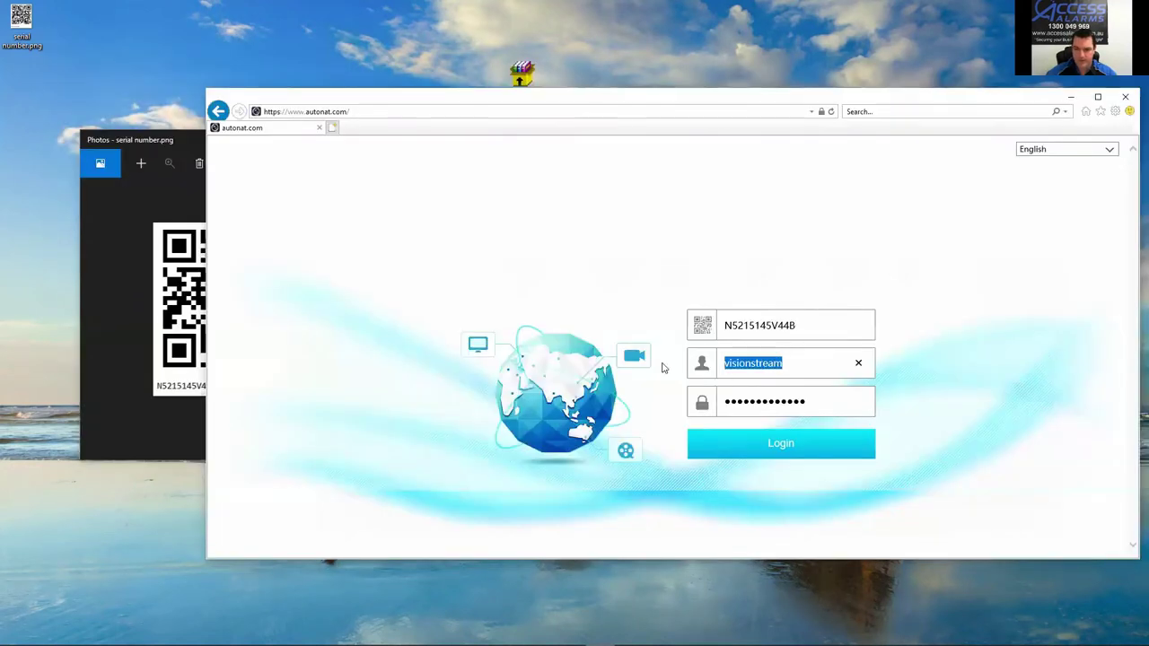
pyautogui.write('admin')
pyautogui.press('Tab')
pyautogui.write('123456')
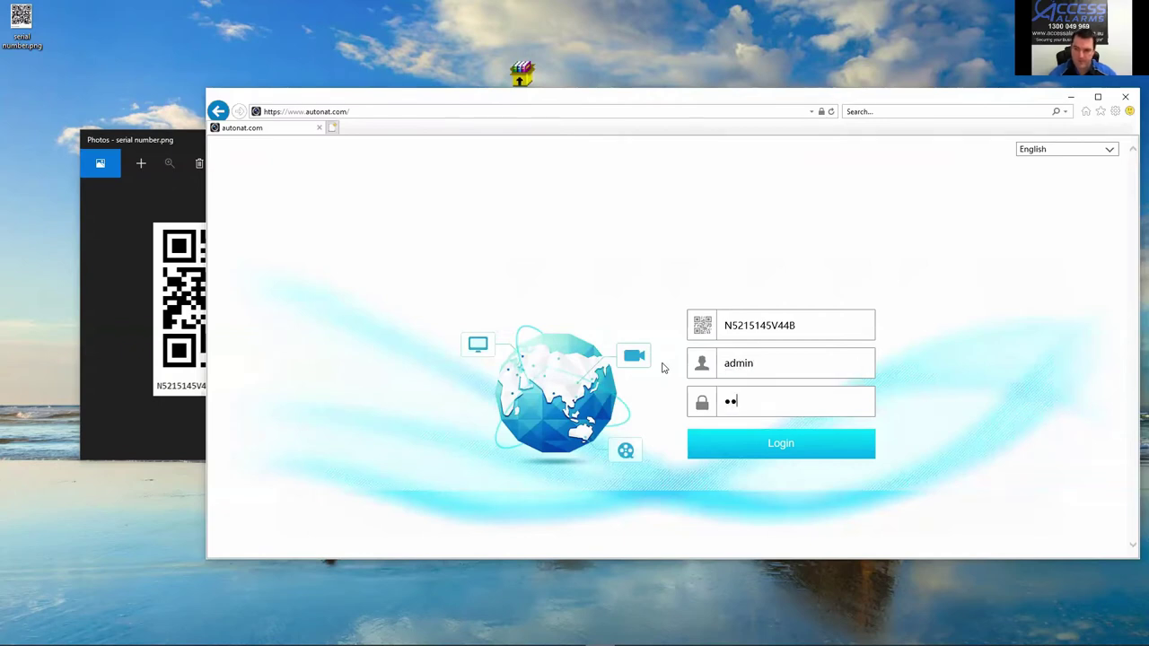
pyautogui.write('7890')
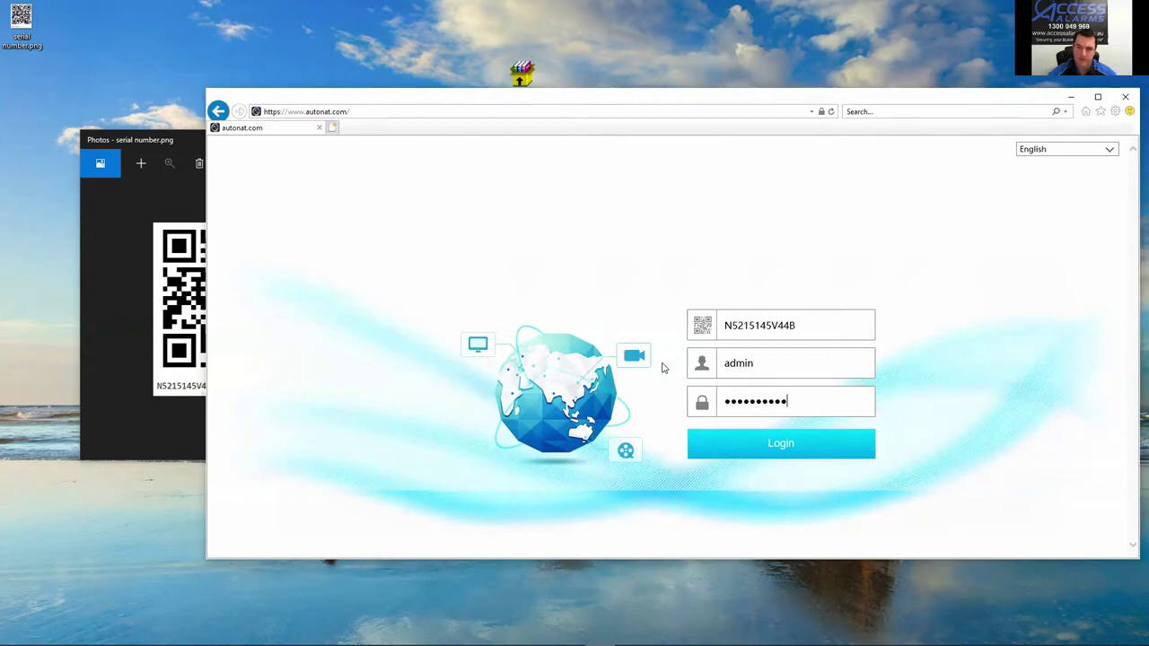
pyautogui.click(763, 453)
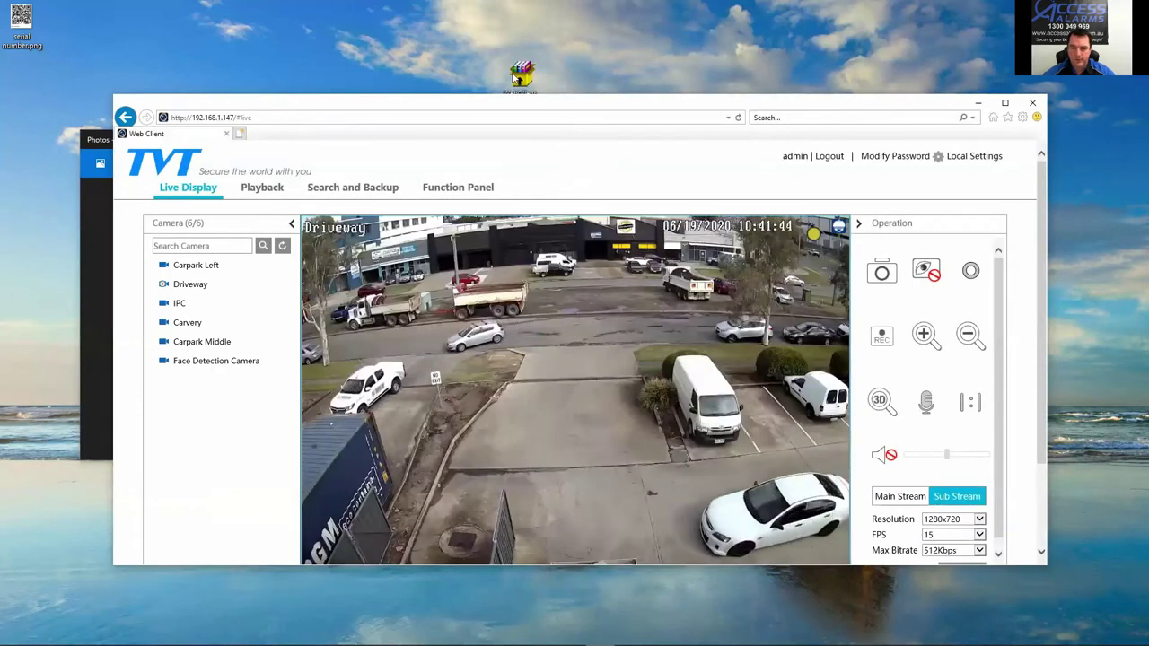
# Step: Maximize the browser and preview Carvery and another camera, returning to Driveway
pyautogui.moveTo(519, 100); pyautogui.dragTo(488, 70)
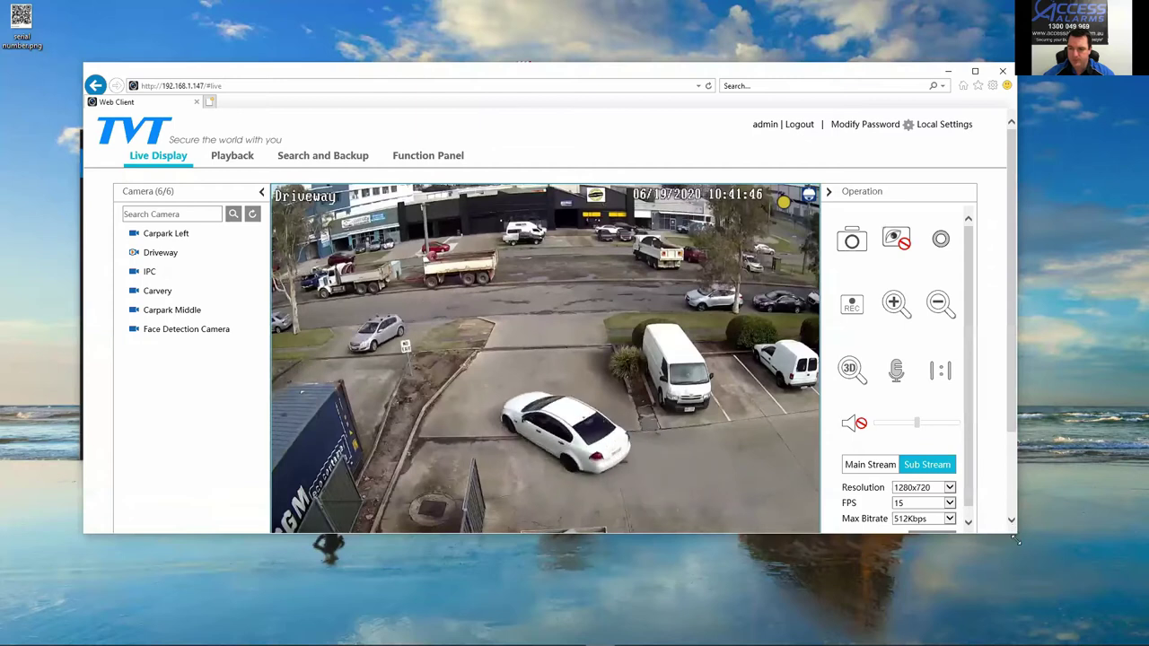
pyautogui.moveTo(525, 63); pyautogui.dragTo(685, 75)
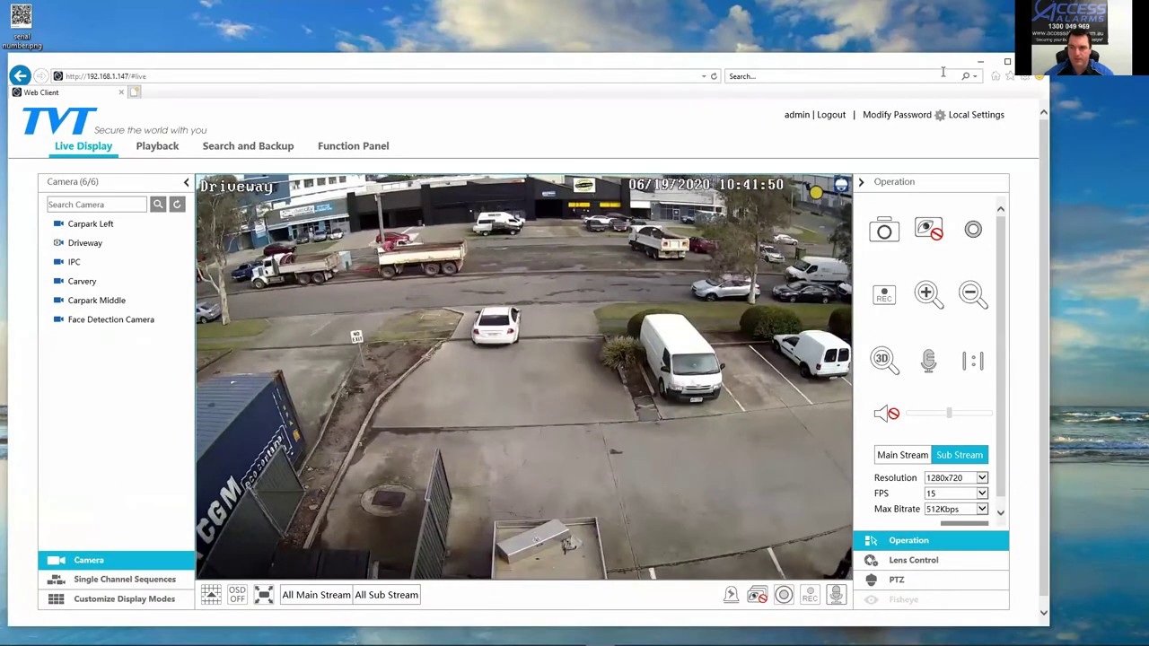
pyautogui.click(1008, 61)
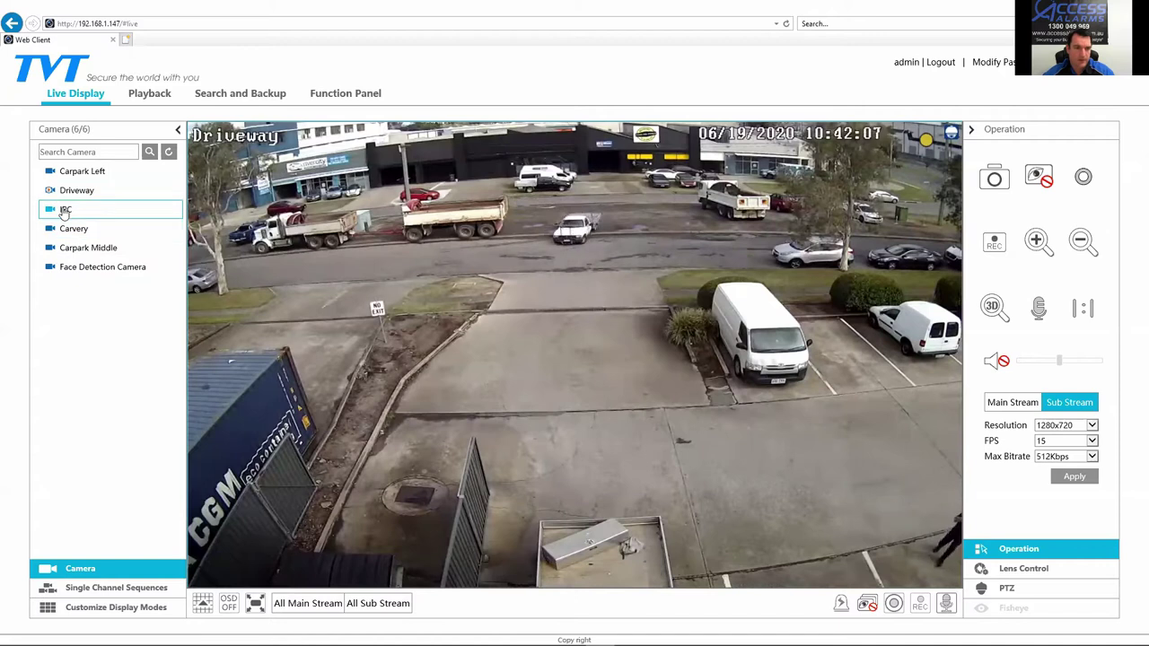
pyautogui.click(77, 231)
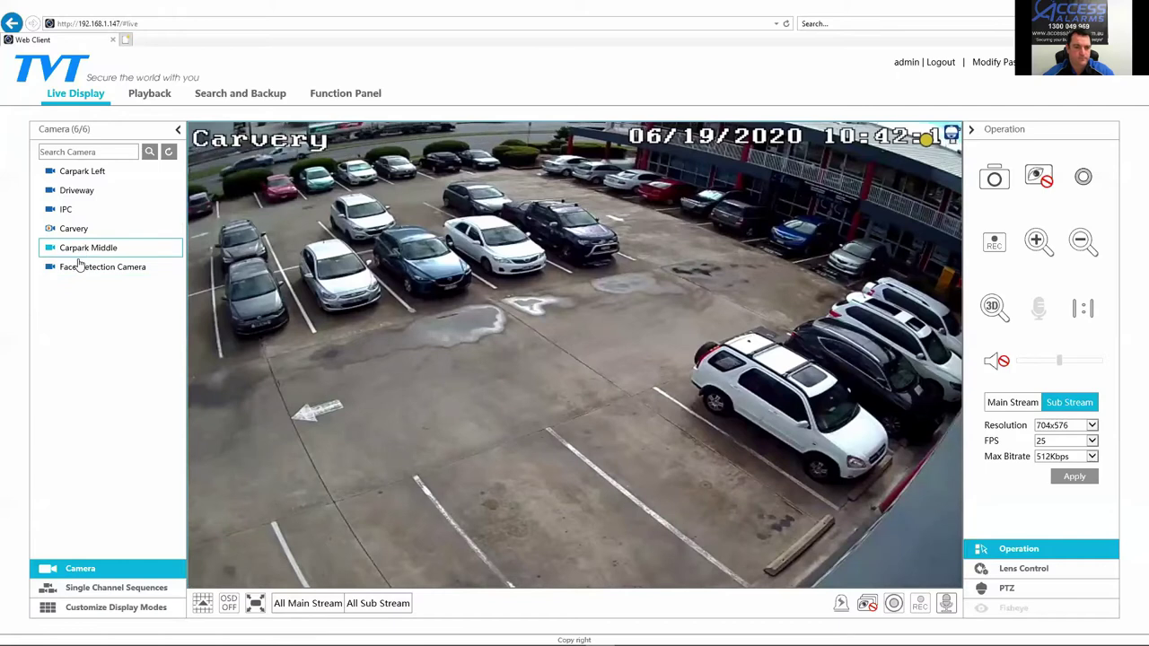
pyautogui.doubleClick(79, 267)
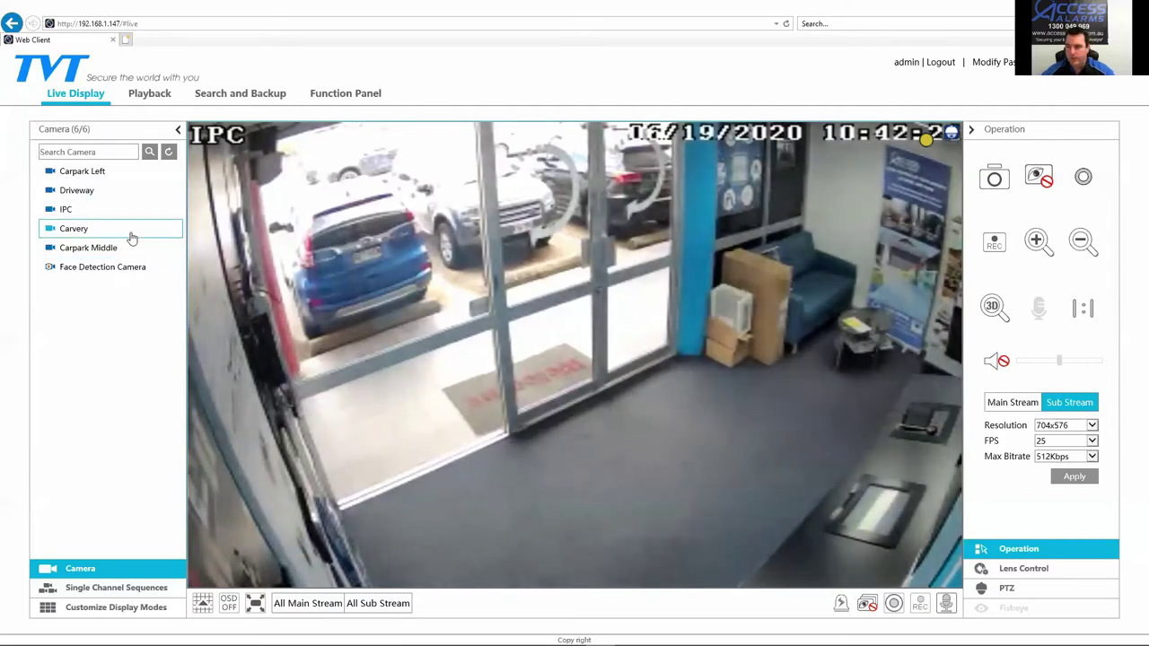
pyautogui.doubleClick(75, 191)
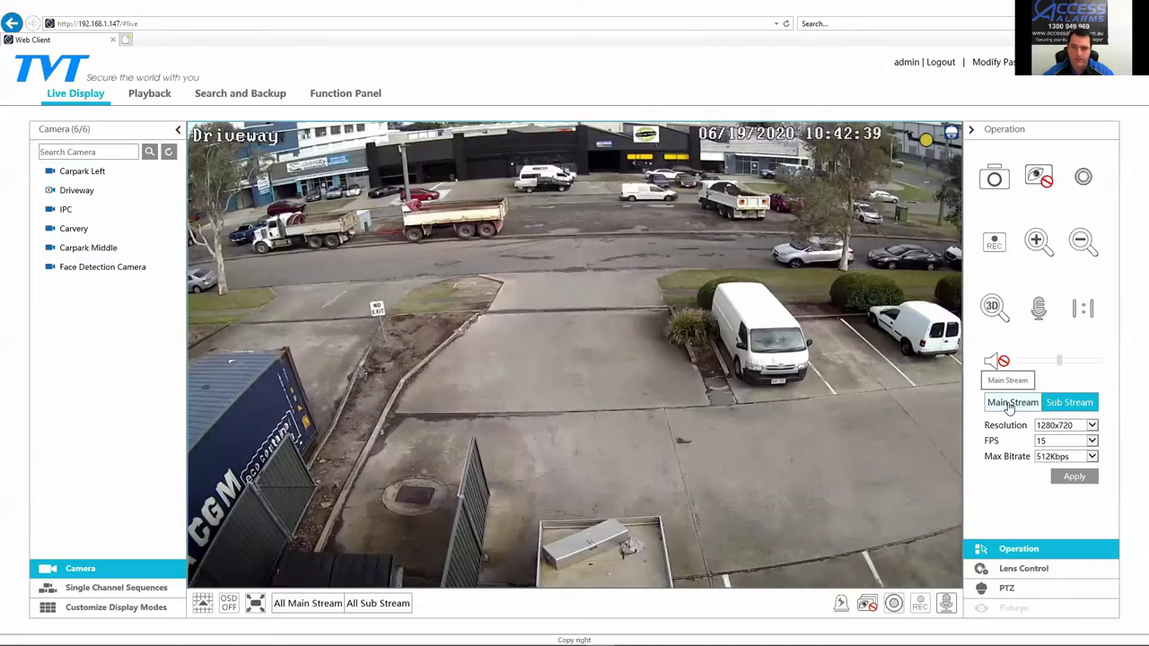
# Step: Put Driveway on main stream, digitally zoom onto the van and dark car, then zoom back out
pyautogui.click(1010, 404)
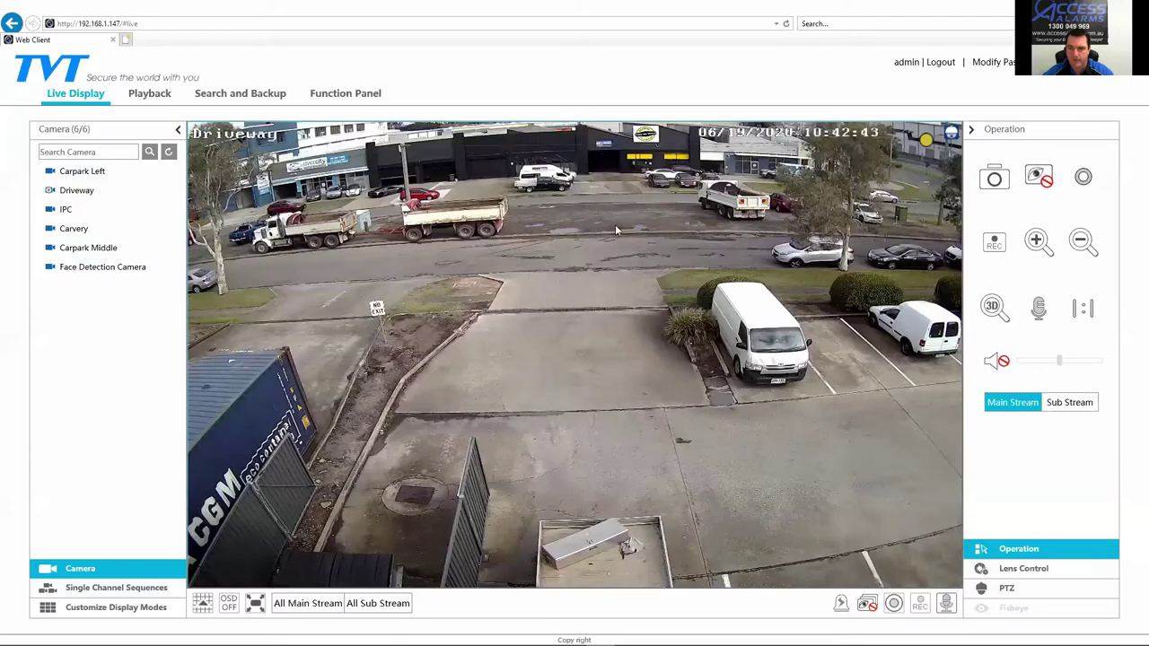
pyautogui.click(1038, 241)
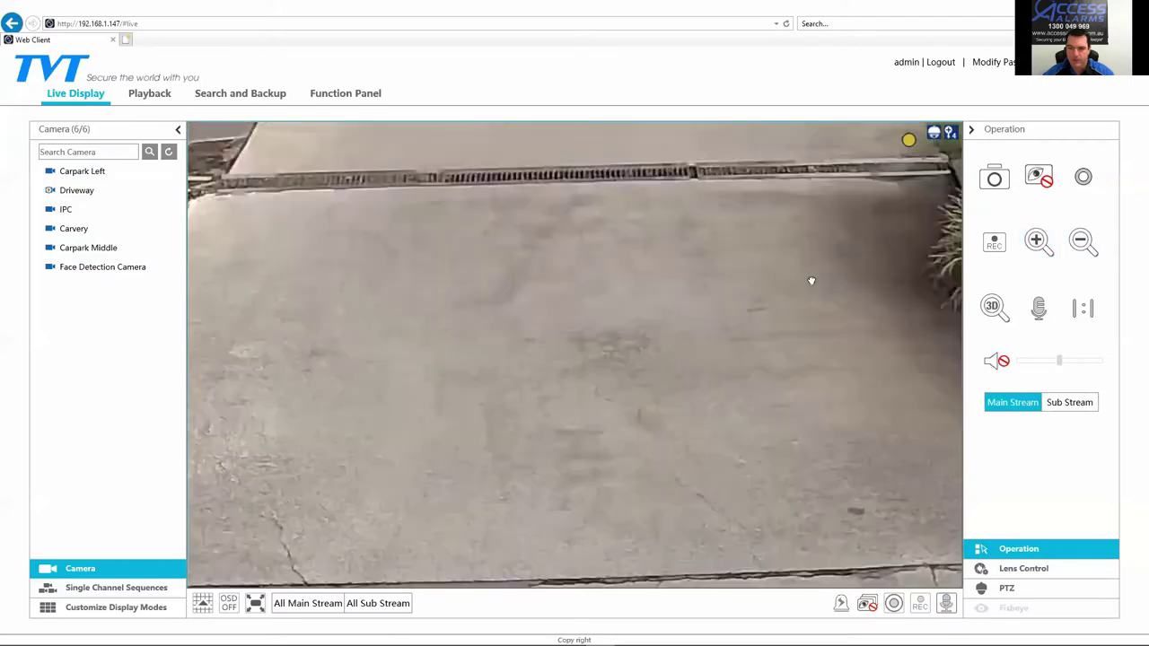
pyautogui.moveTo(812, 281); pyautogui.dragTo(505, 393)
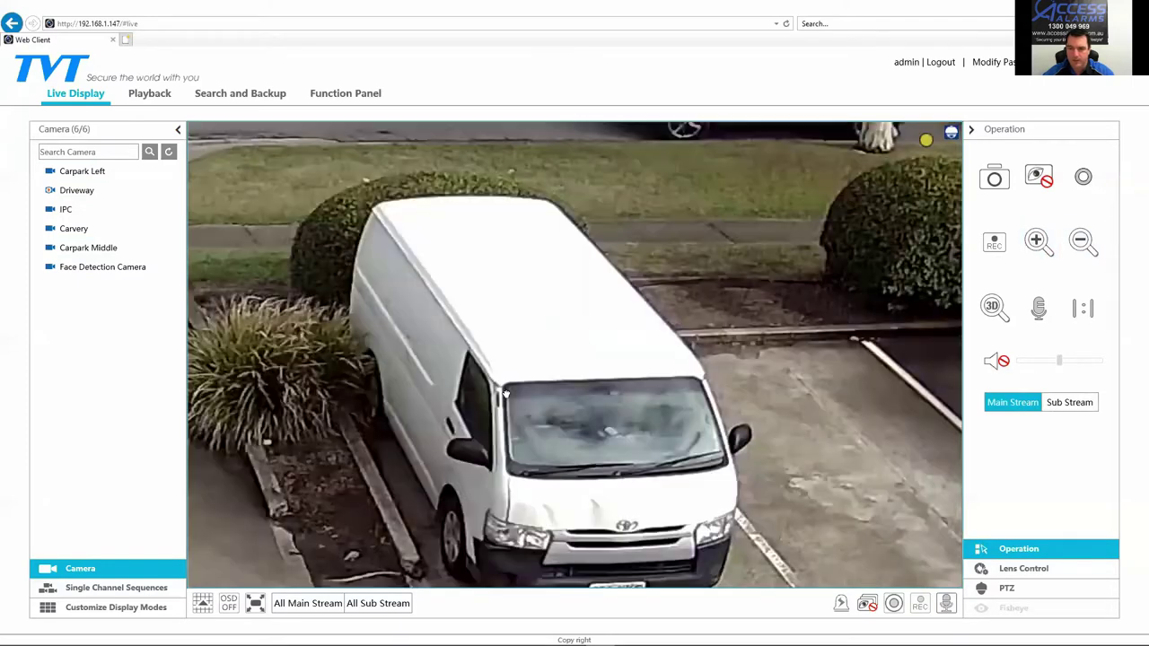
pyautogui.moveTo(617, 414); pyautogui.dragTo(629, 278)
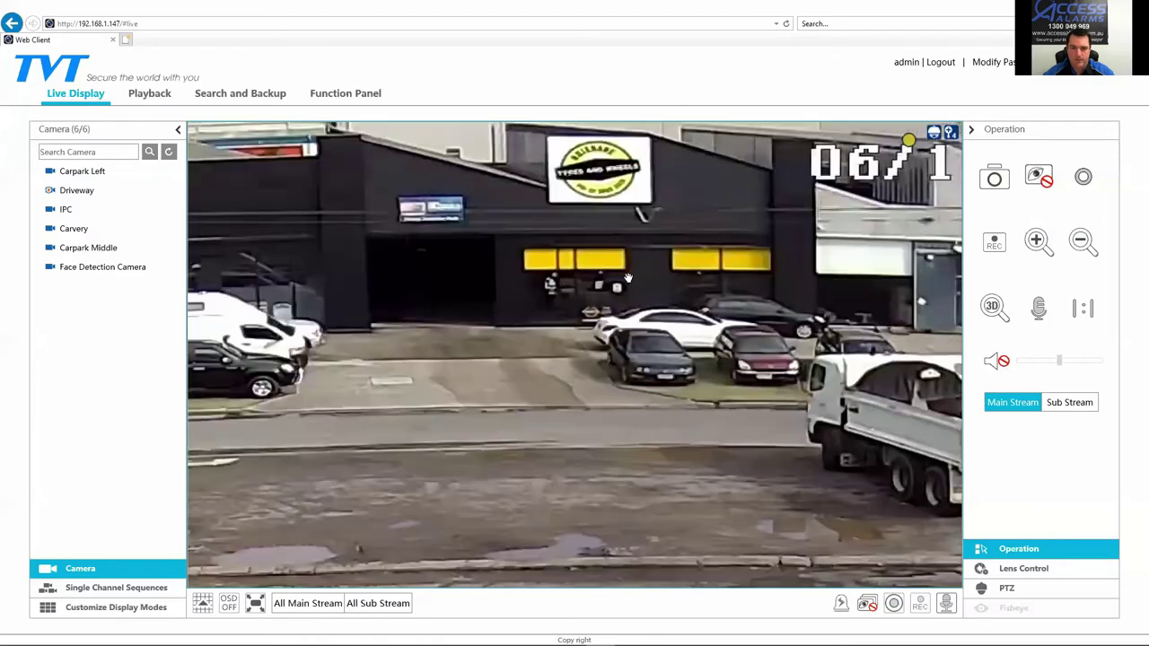
pyautogui.click(1037, 241)
pyautogui.click(1037, 240)
pyautogui.click(1082, 241)
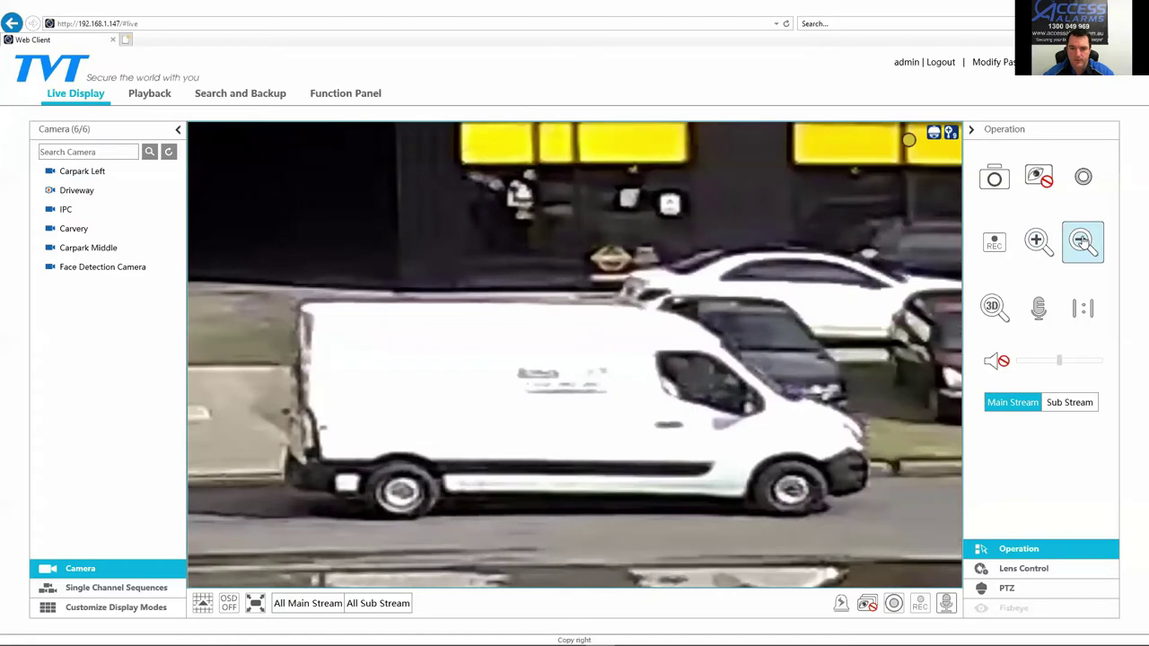
pyautogui.click(1082, 240)
pyautogui.click(1082, 240)
pyautogui.click(1082, 241)
pyautogui.click(1082, 241)
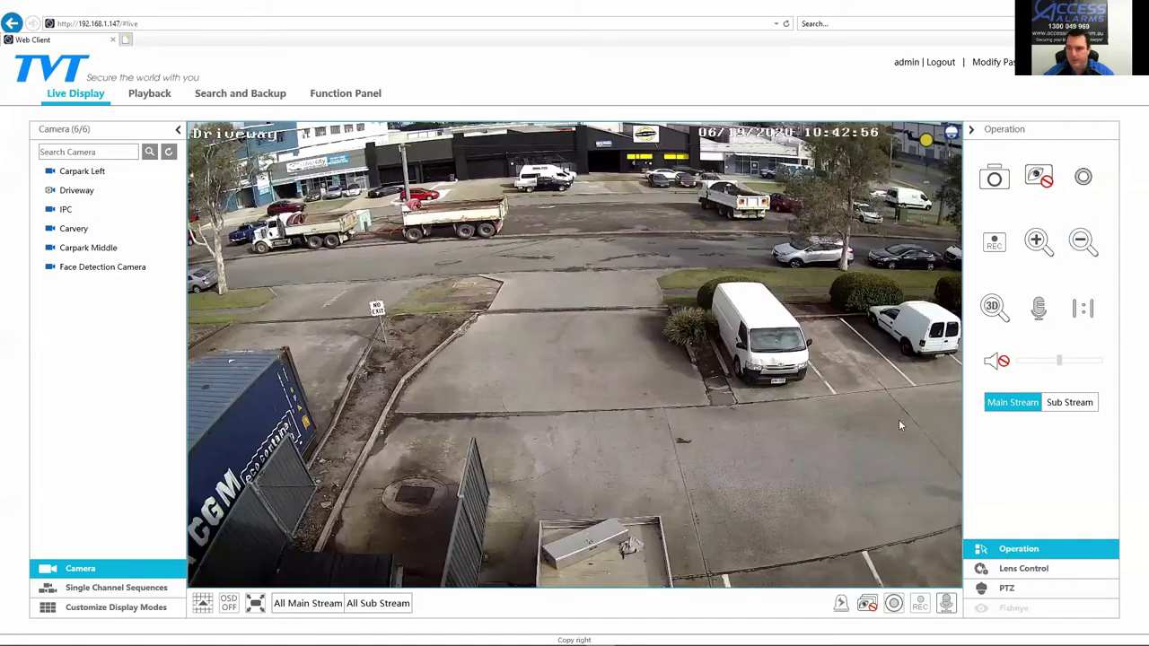
# Step: View the IPC camera, then Carvery, toggling main stream and settling on sub stream
pyautogui.doubleClick(63, 210)
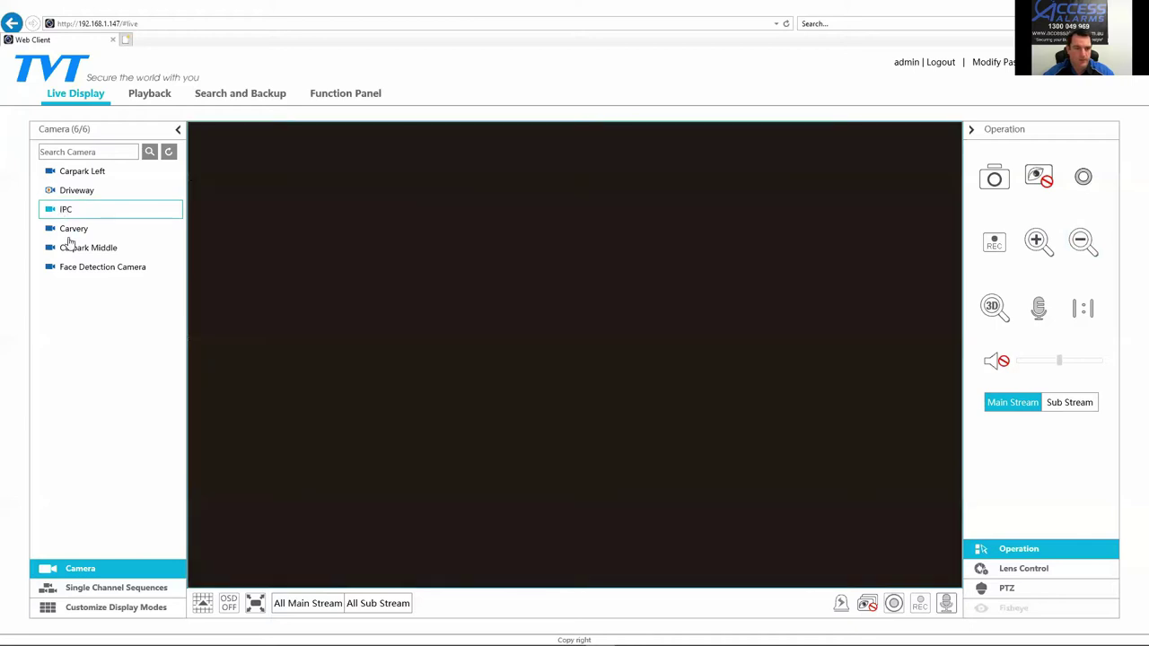
pyautogui.doubleClick(67, 232)
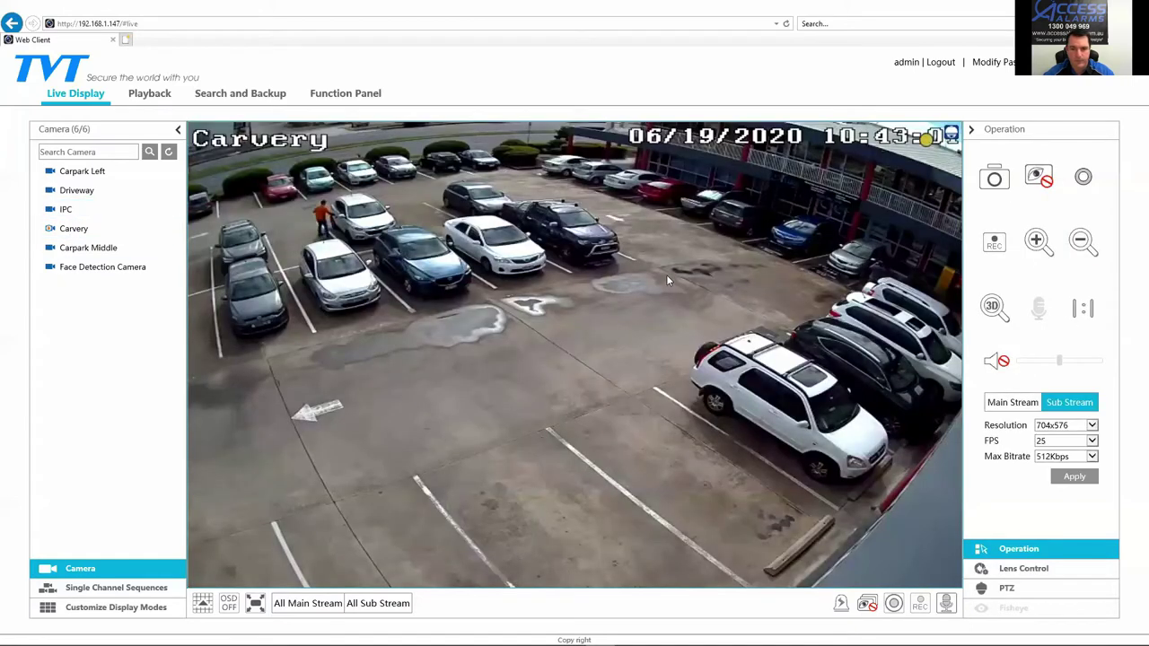
pyautogui.click(1012, 403)
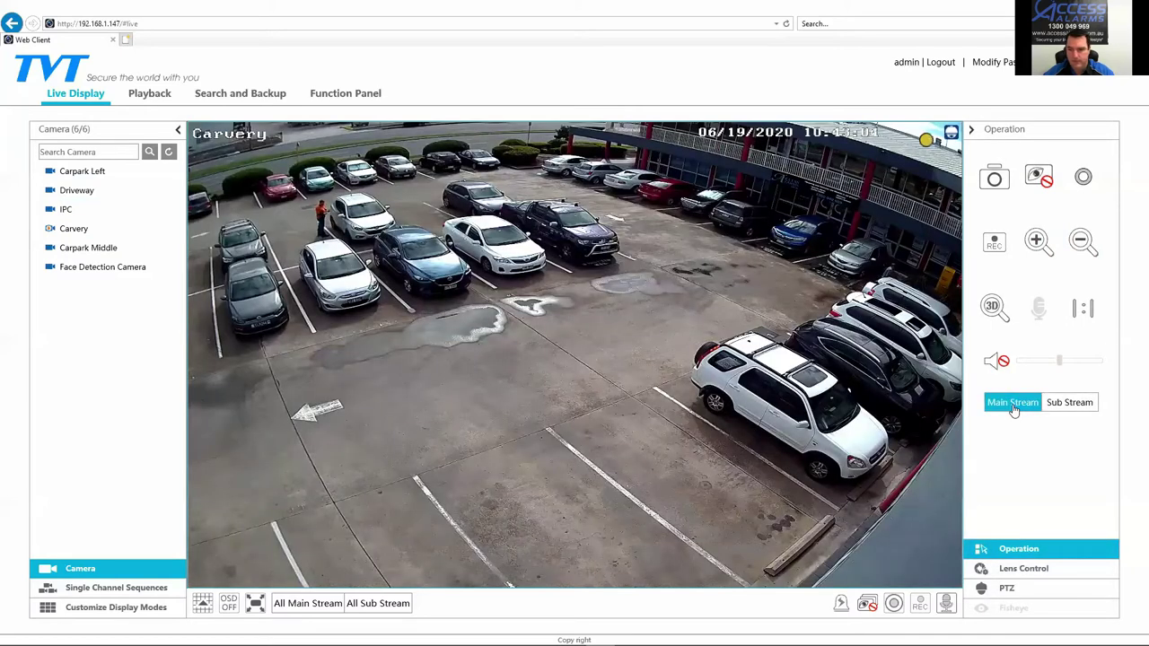
pyautogui.click(1068, 403)
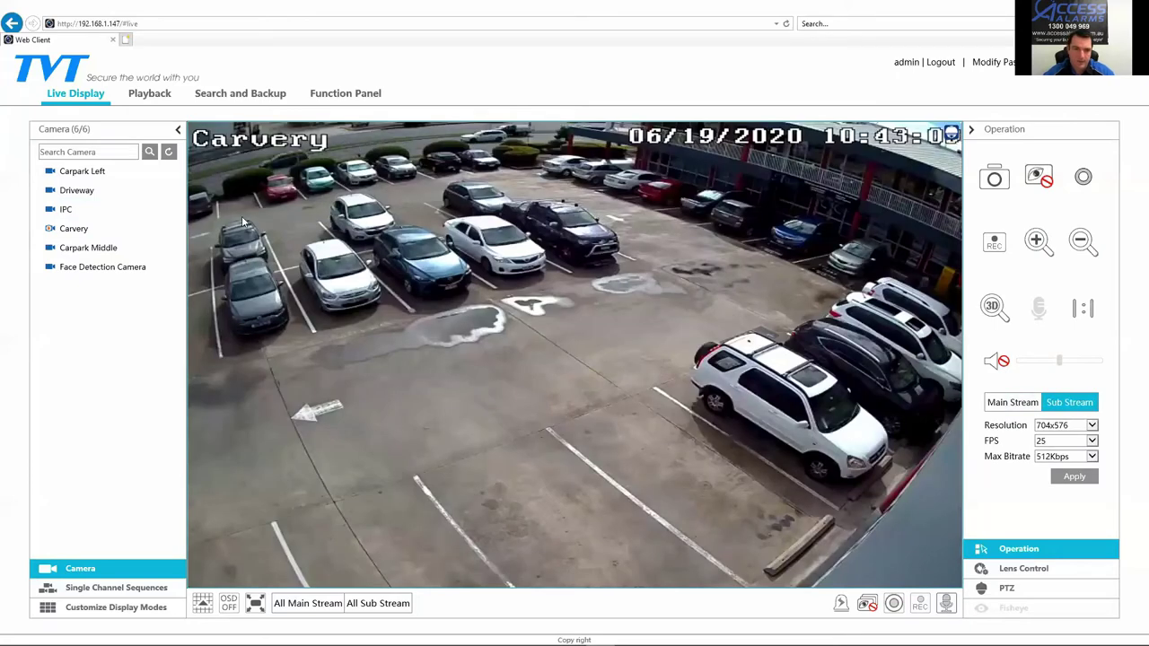
pyautogui.click(121, 208)
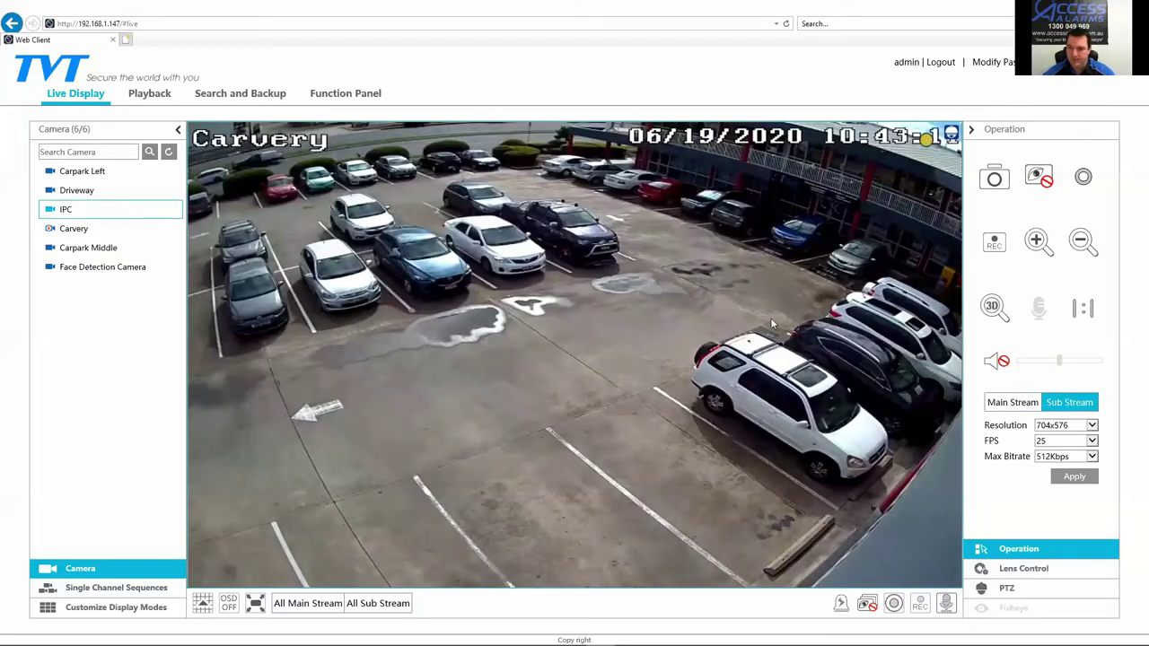
pyautogui.click(1015, 572)
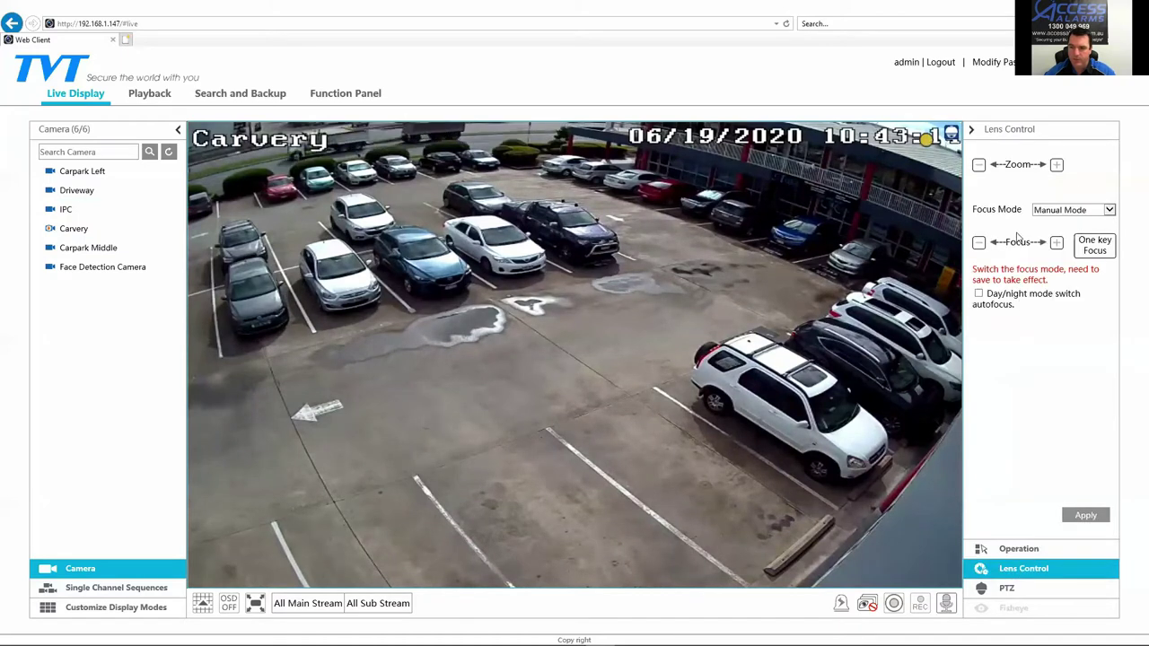
pyautogui.click(1057, 167)
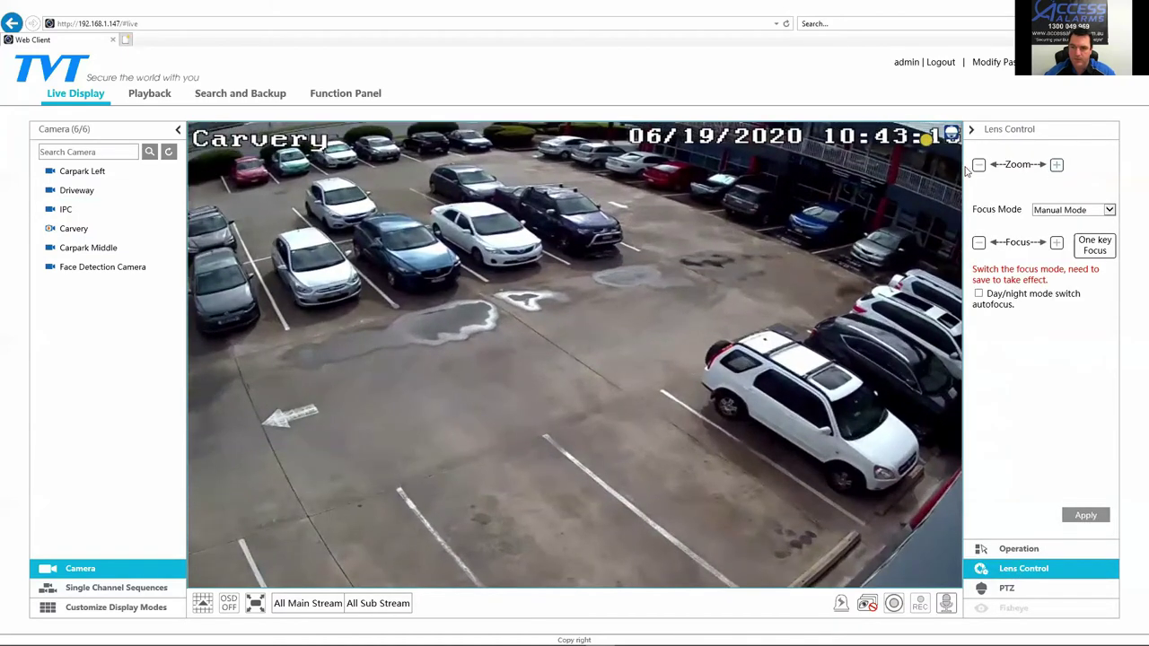
pyautogui.click(979, 166)
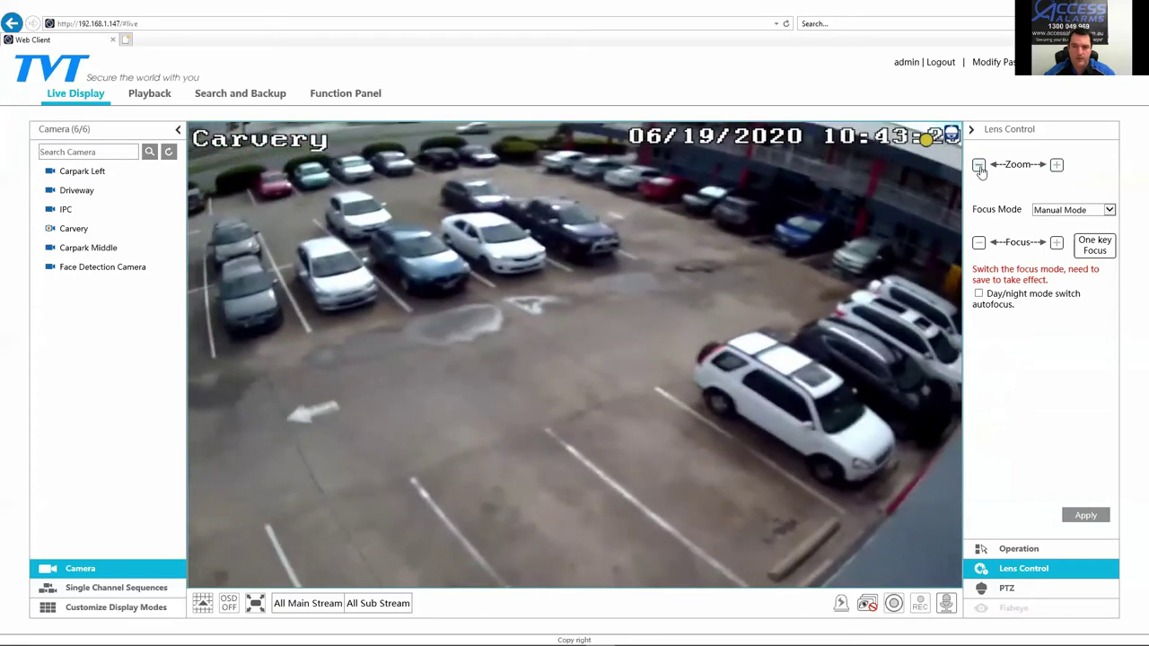
pyautogui.click(979, 166)
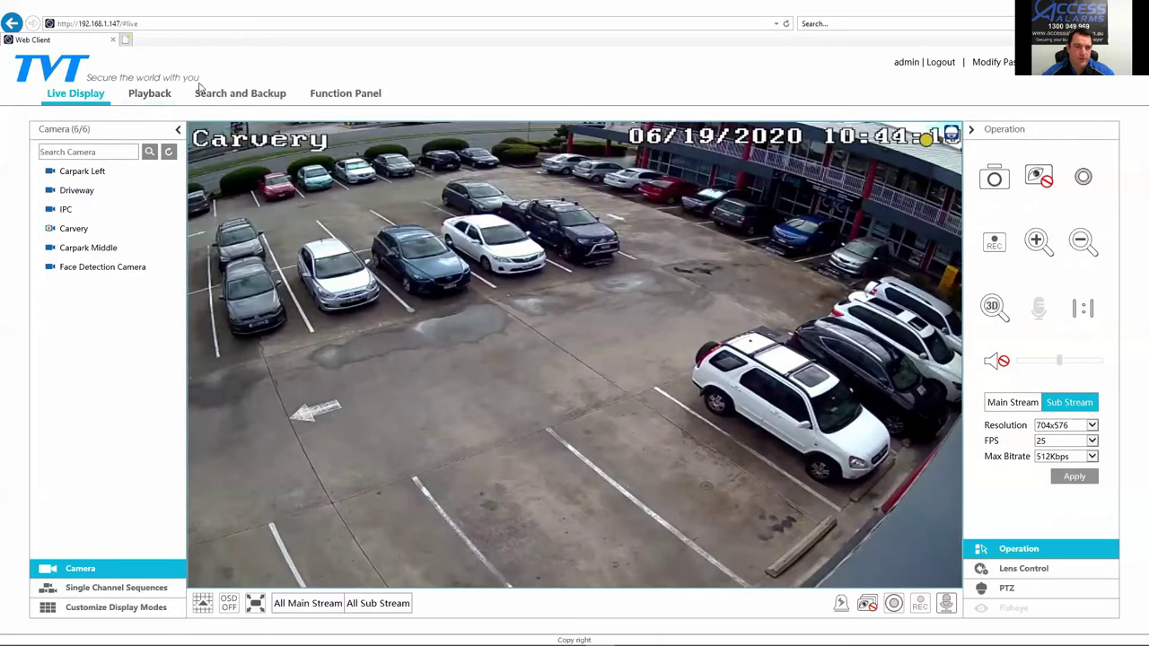
# Step: Open Playback, tick the Driveway camera and search its recordings
pyautogui.click(140, 95)
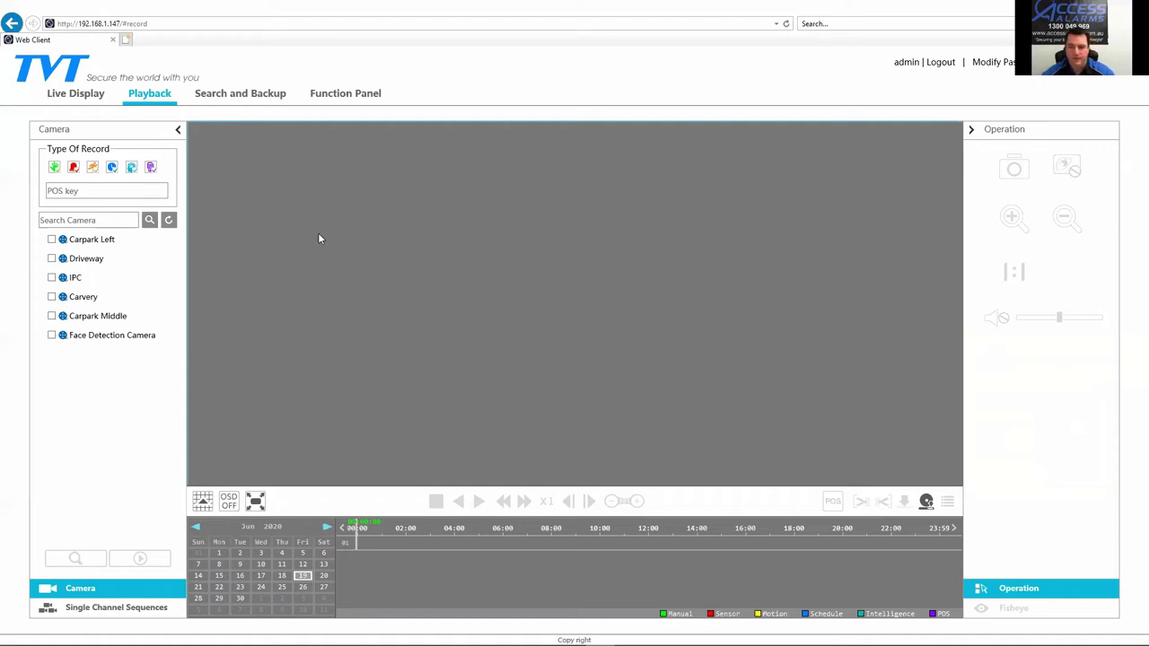
pyautogui.click(51, 260)
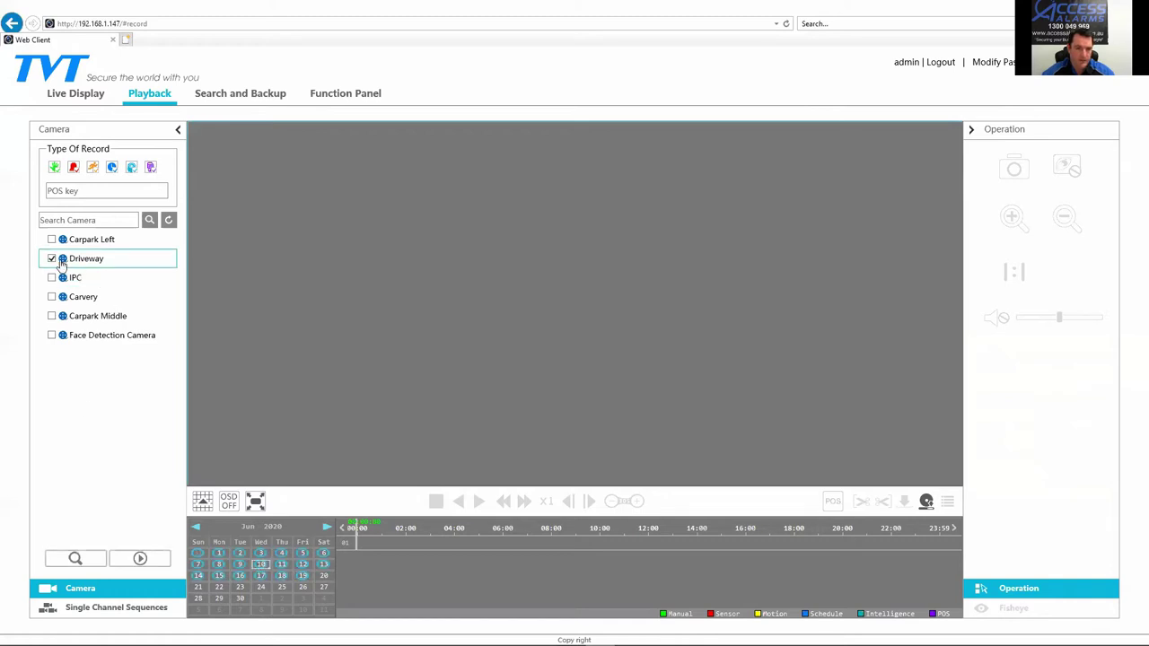
pyautogui.click(90, 562)
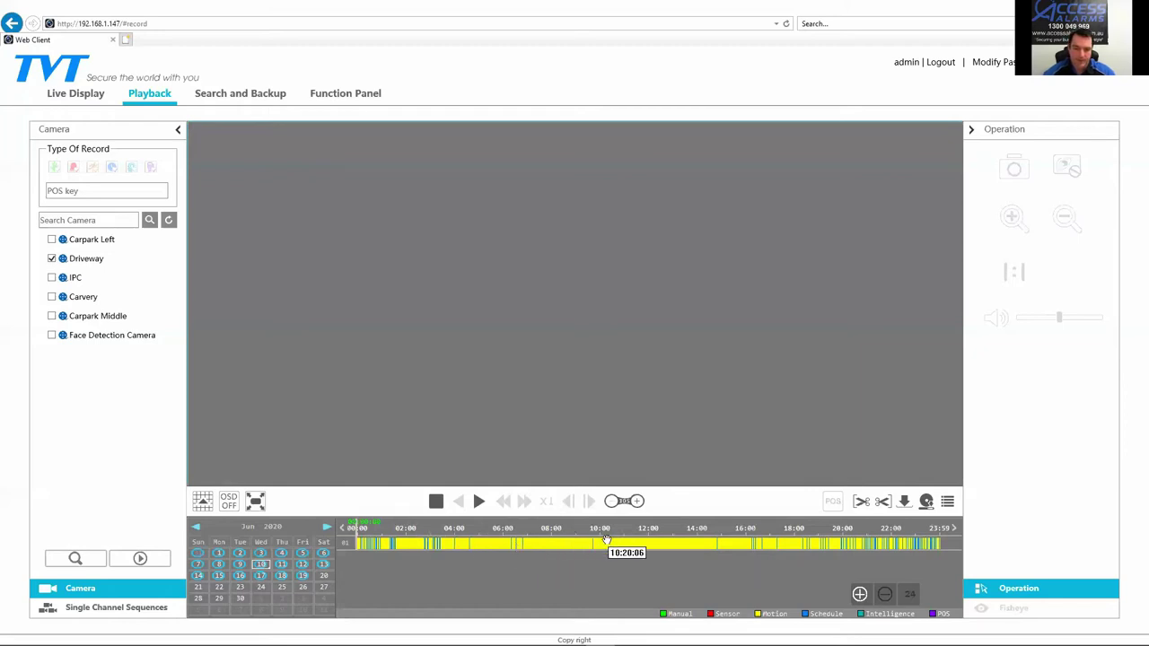
# Step: Scrub the Driveway timeline from about 10:58 through 11:17, then back to around 10:02
pyautogui.click(626, 545)
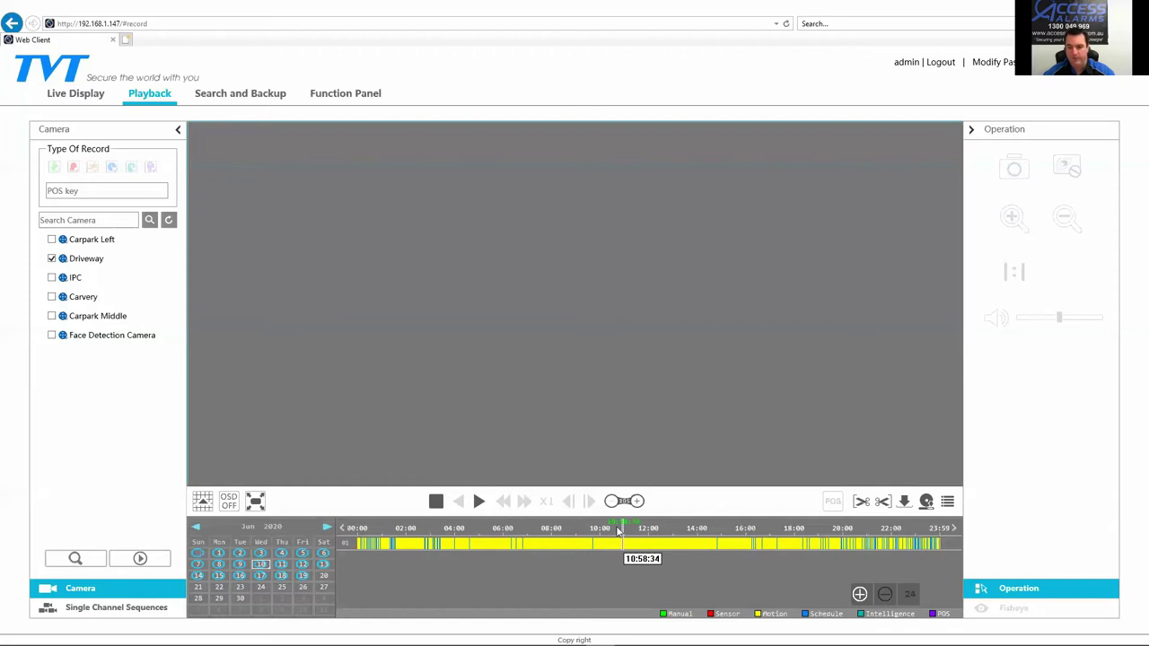
pyautogui.click(618, 532)
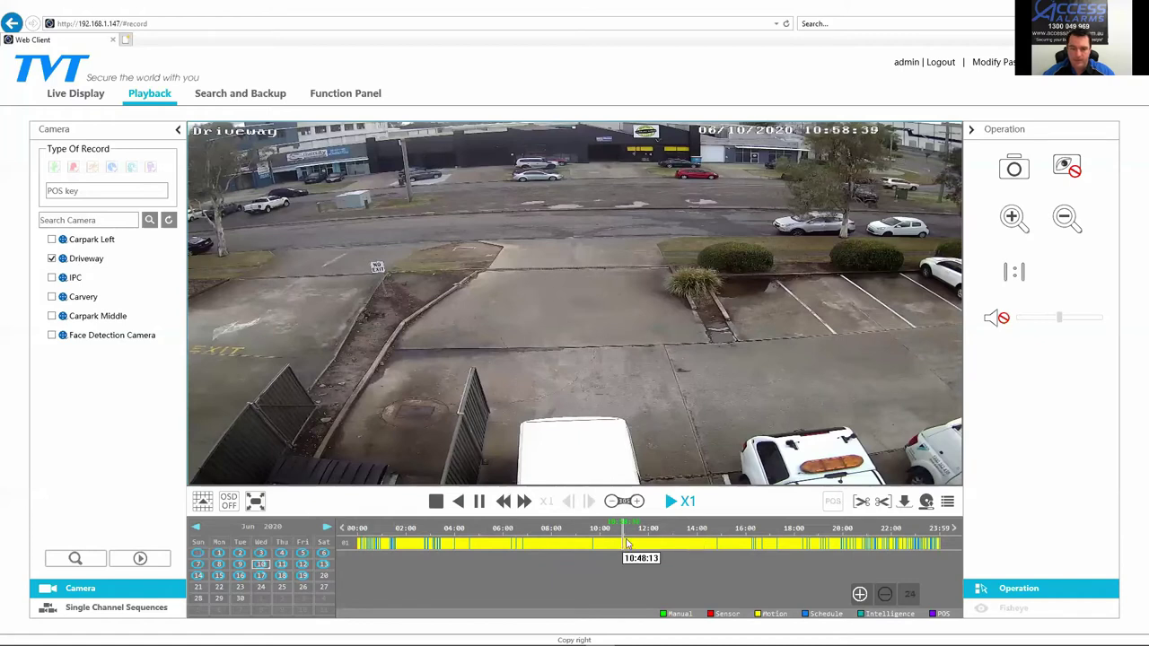
pyautogui.click(627, 543)
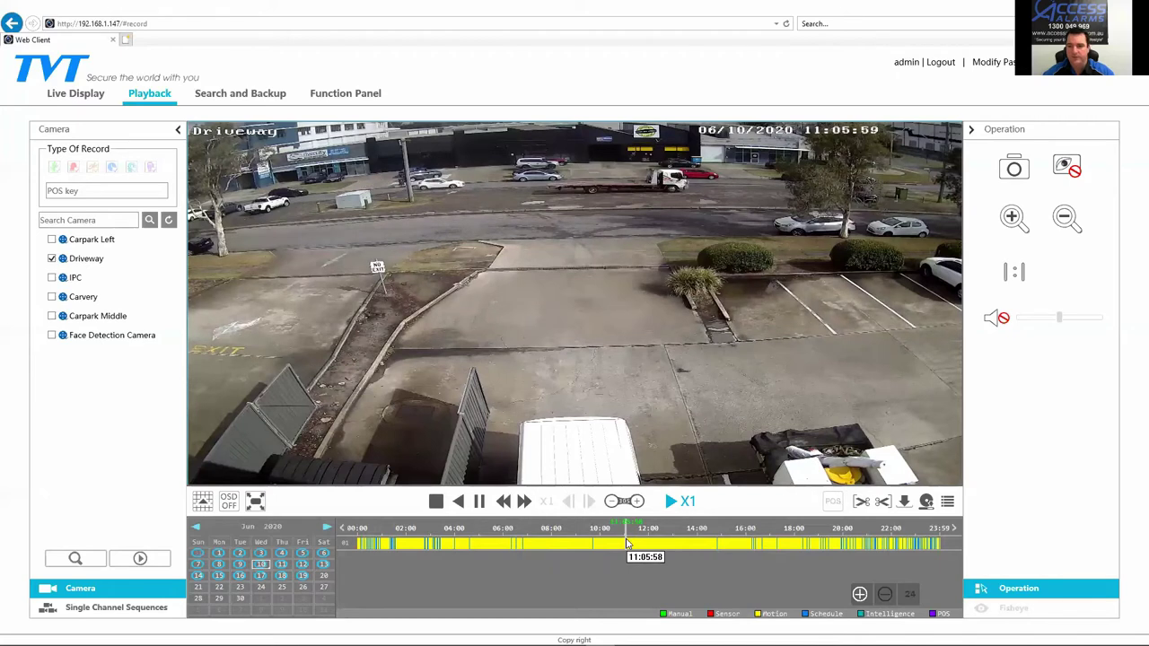
pyautogui.click(632, 544)
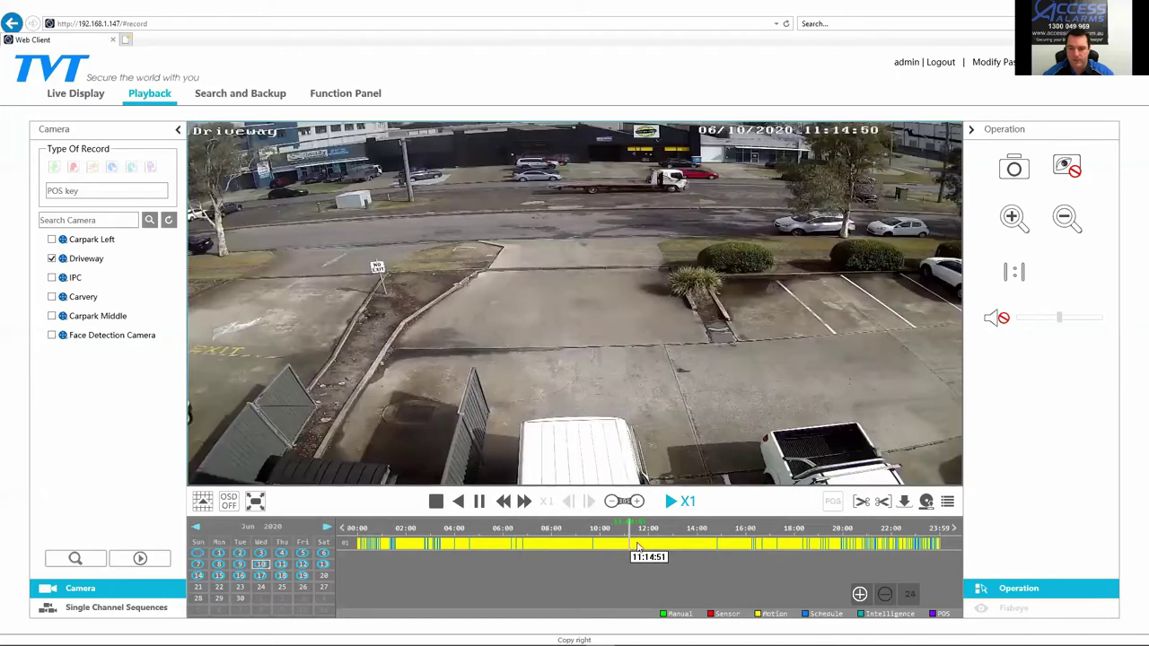
pyautogui.click(649, 559)
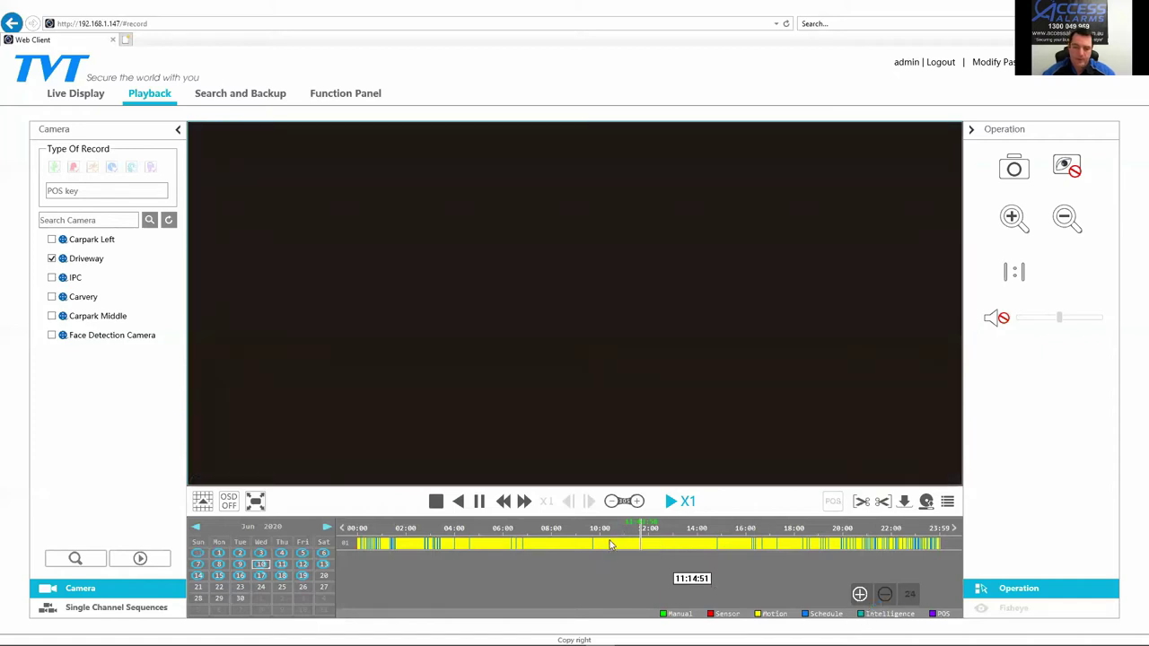
pyautogui.click(610, 545)
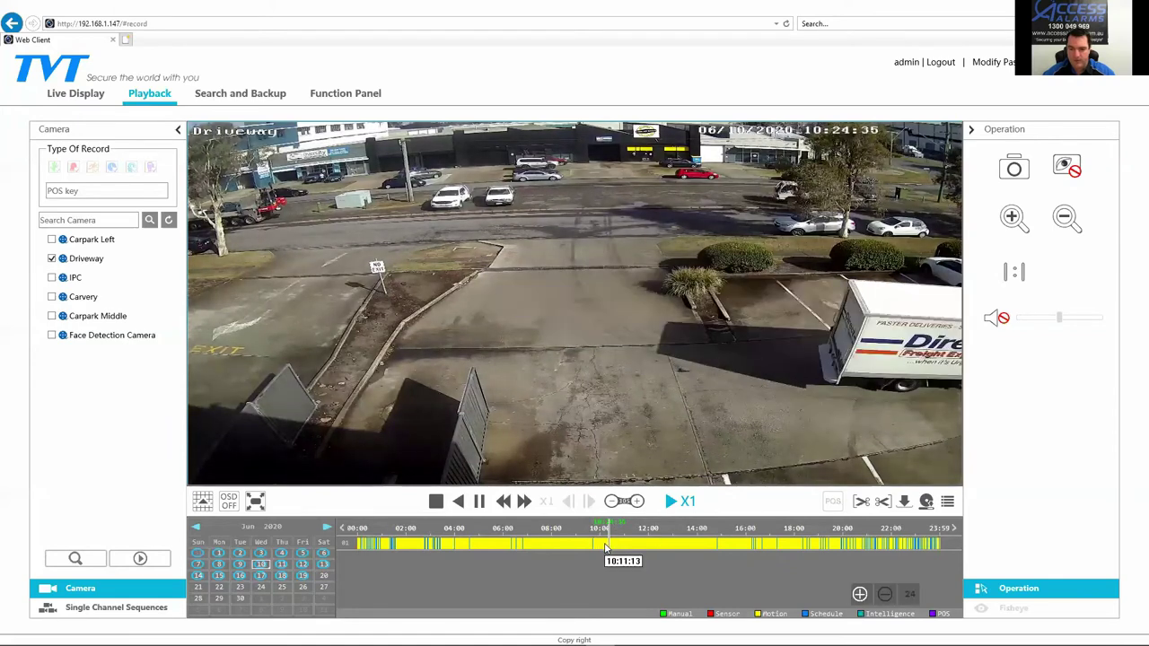
pyautogui.click(604, 546)
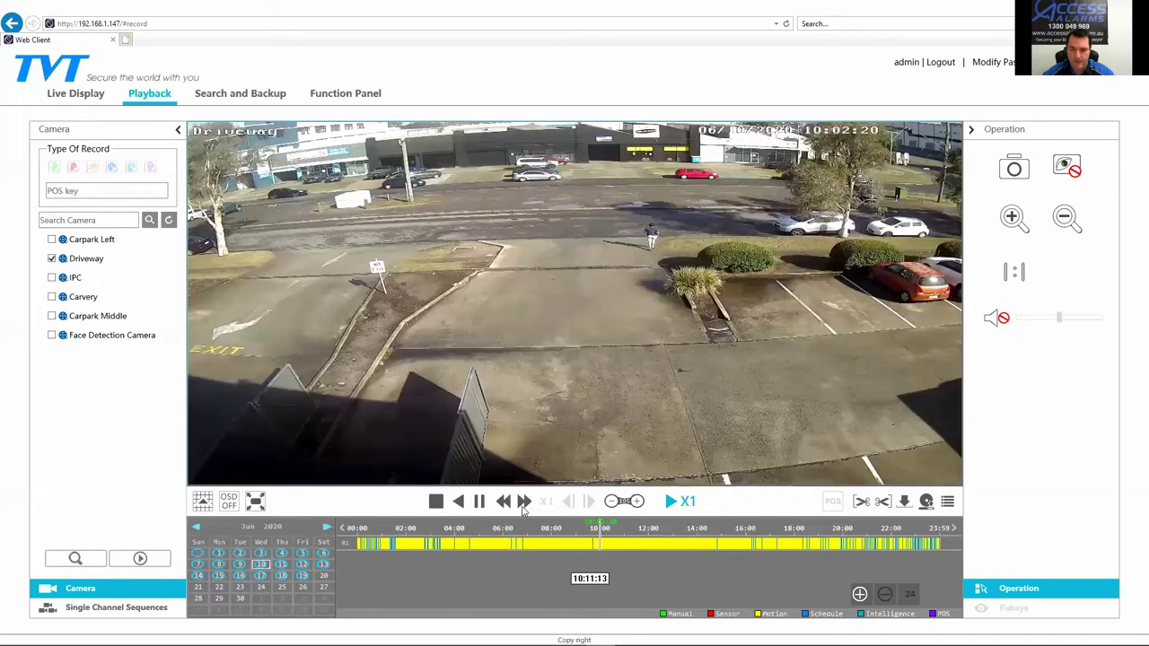
# Step: Vary playback speed between X2 and X8, then pause at 10:03:23 on X2
pyautogui.click(524, 503)
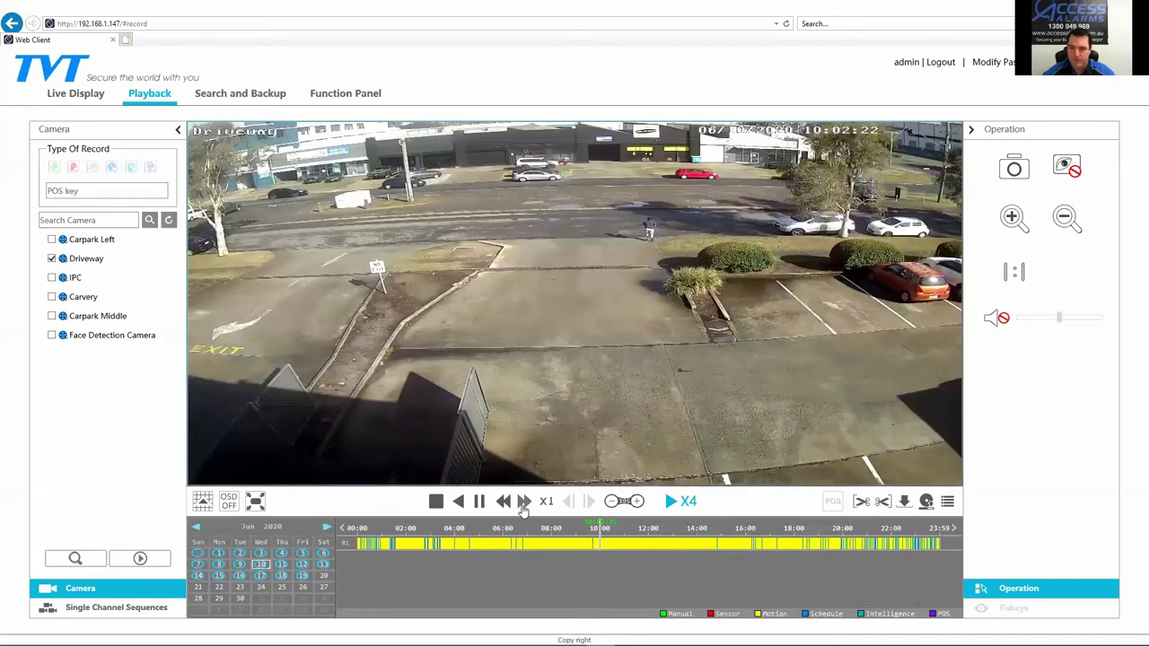
pyautogui.click(525, 504)
pyautogui.click(524, 505)
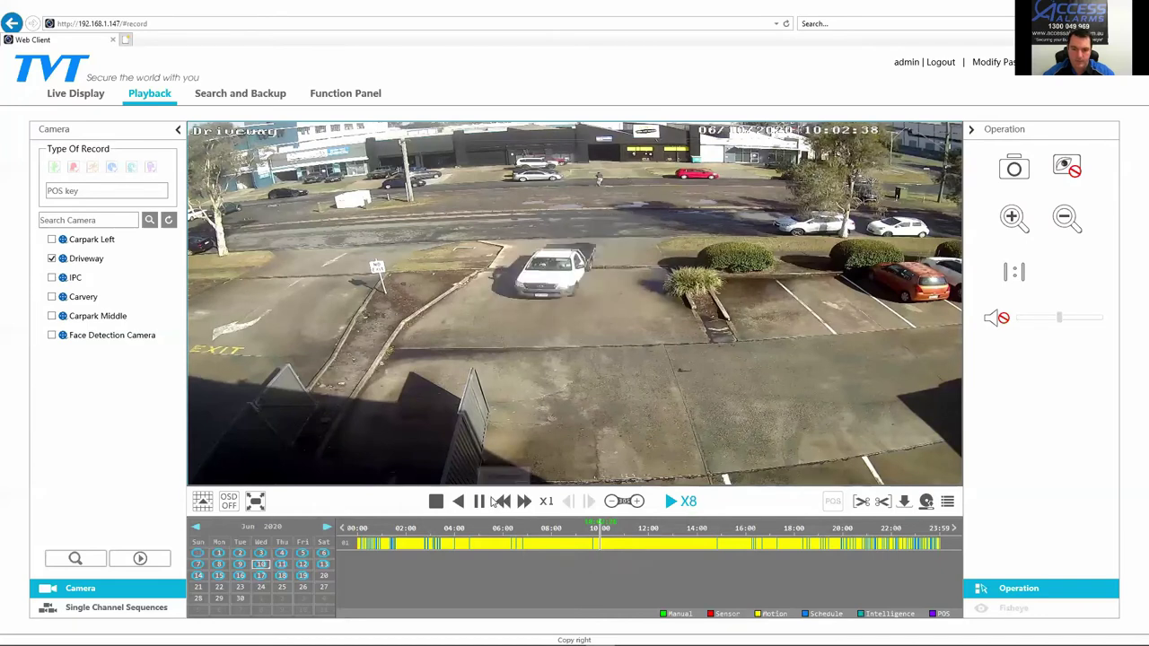
pyautogui.click(501, 501)
pyautogui.click(501, 502)
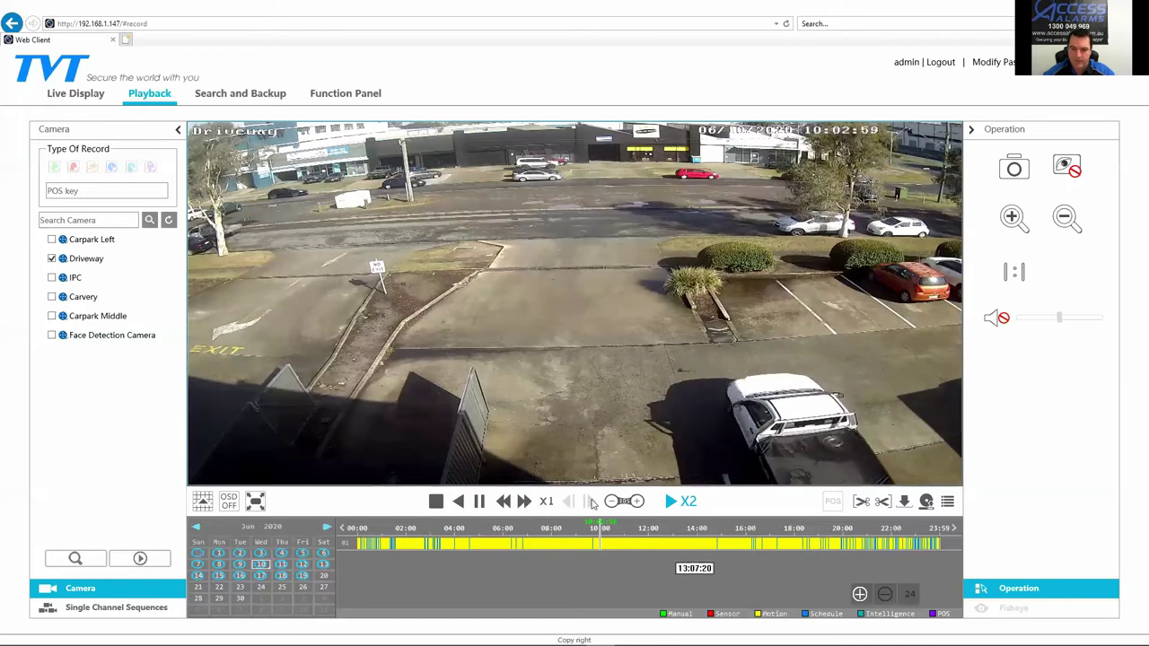
pyautogui.click(526, 502)
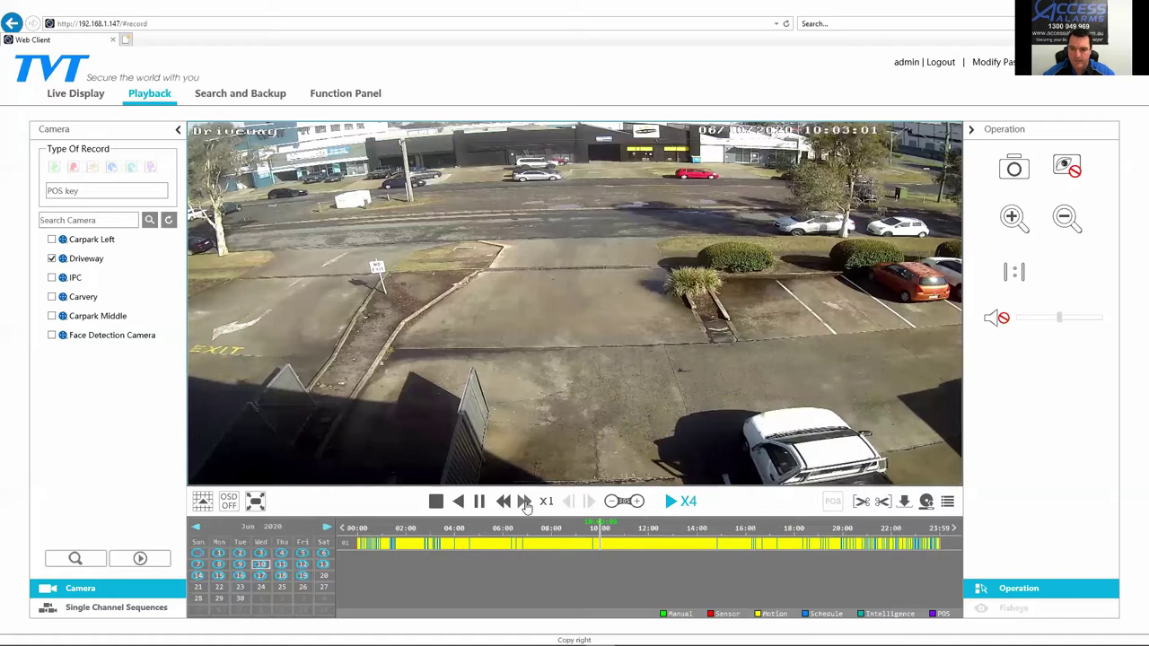
pyautogui.click(525, 503)
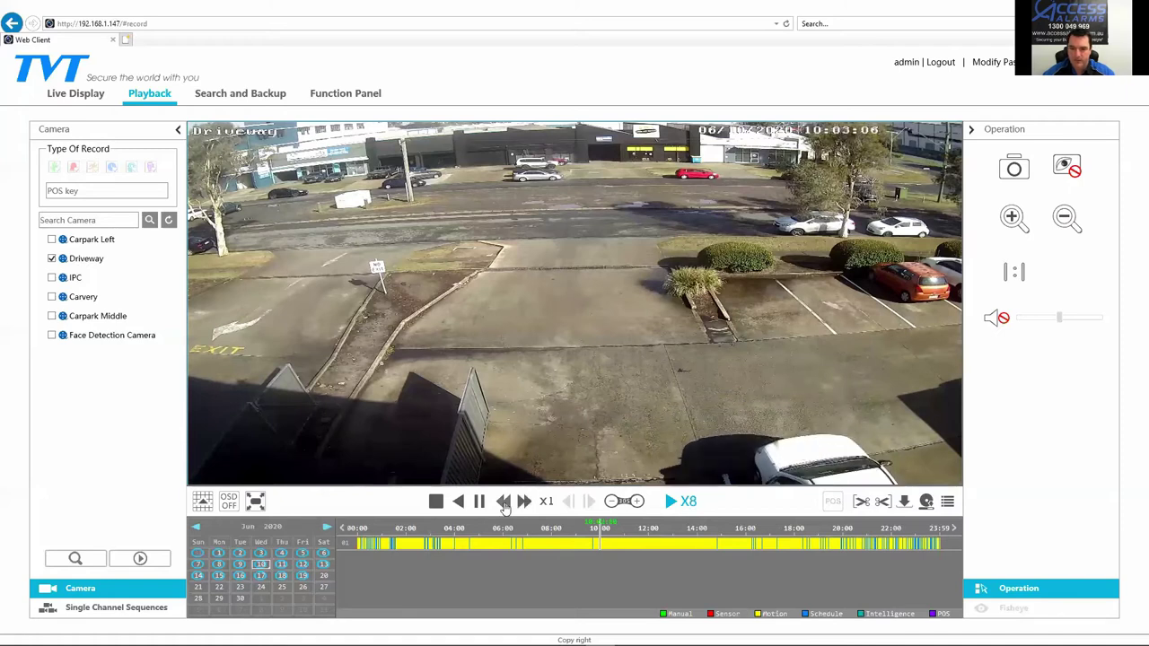
pyautogui.click(505, 502)
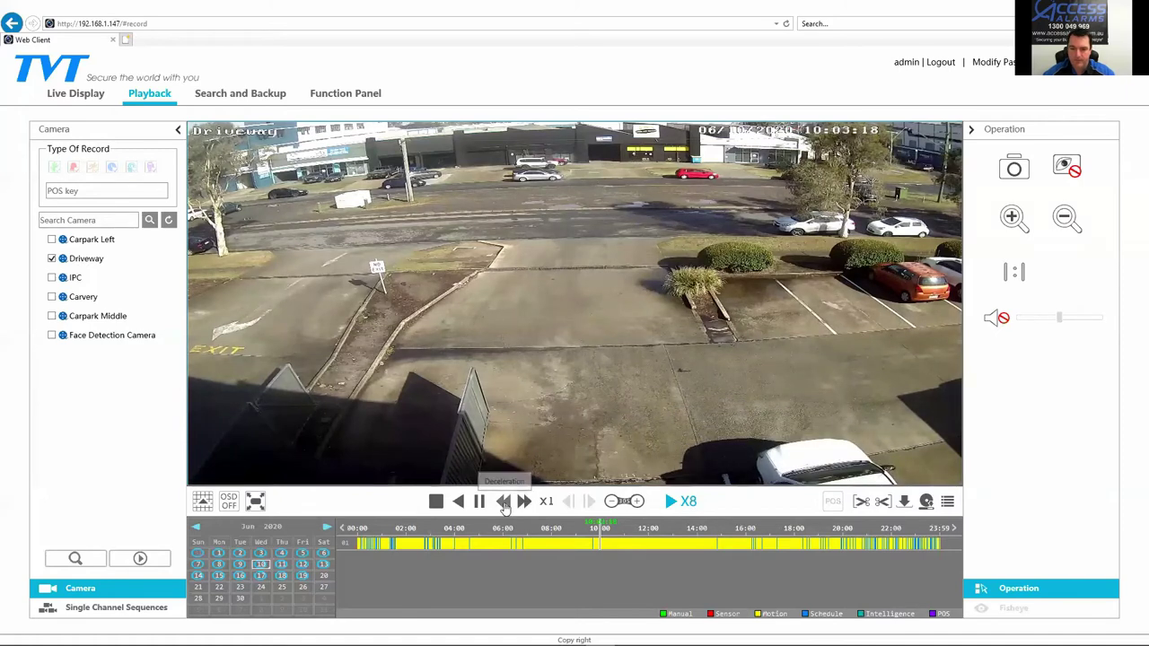
pyautogui.click(504, 502)
pyautogui.click(478, 502)
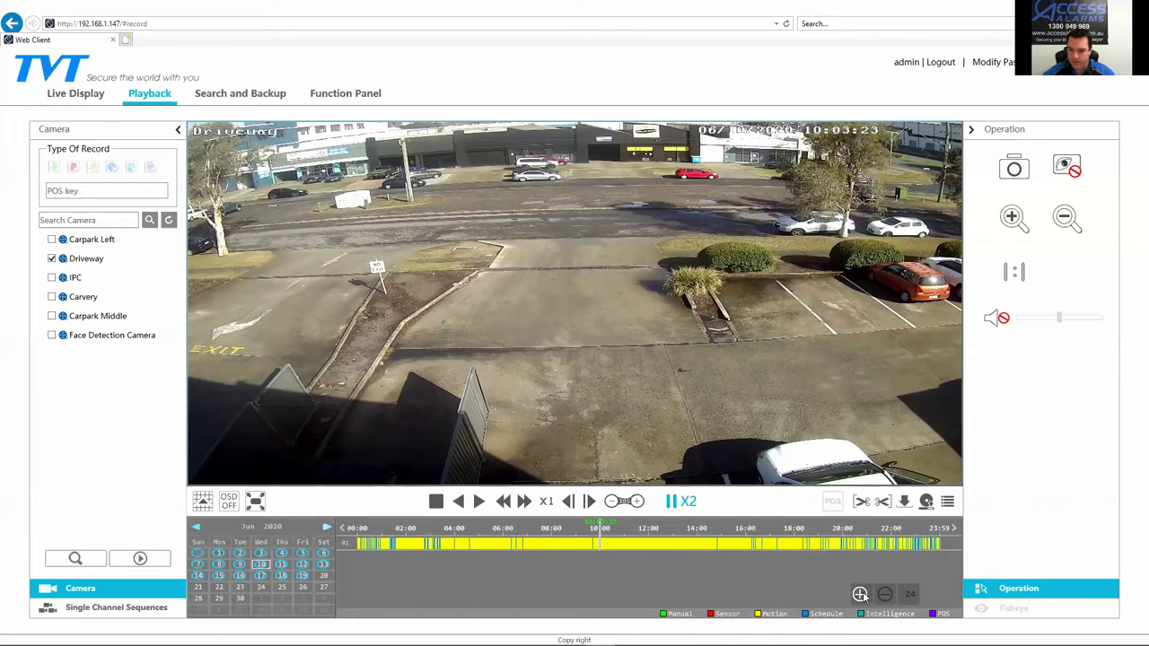
# Step: Zoom the timeline to about 09:51–10:24, seek near 10:04, and pause at 10:04:56 on the trucks
pyautogui.click(860, 593)
pyautogui.click(860, 593)
pyautogui.click(860, 594)
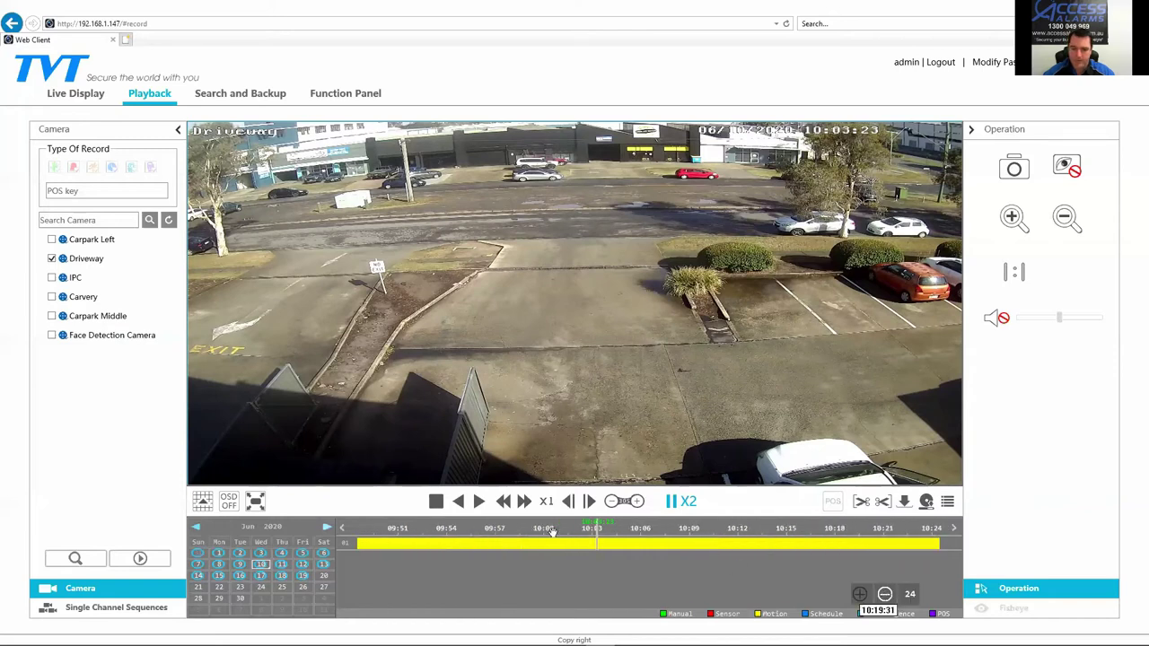
pyautogui.moveTo(606, 536); pyautogui.dragTo(600, 536)
pyautogui.click(602, 542)
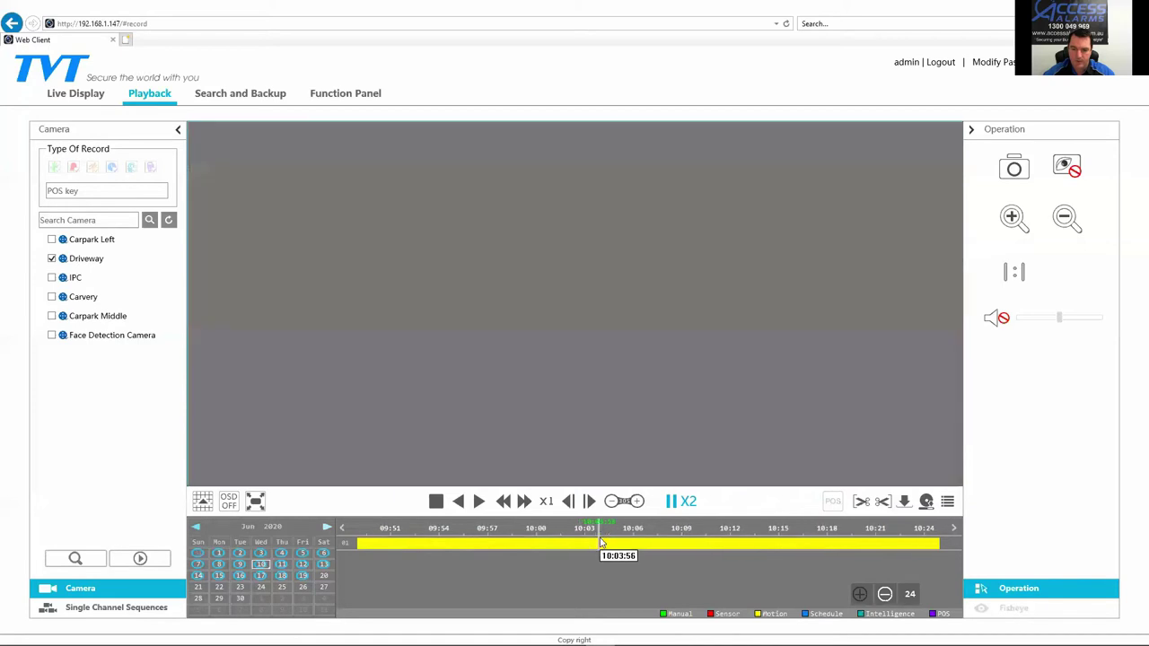
pyautogui.click(604, 545)
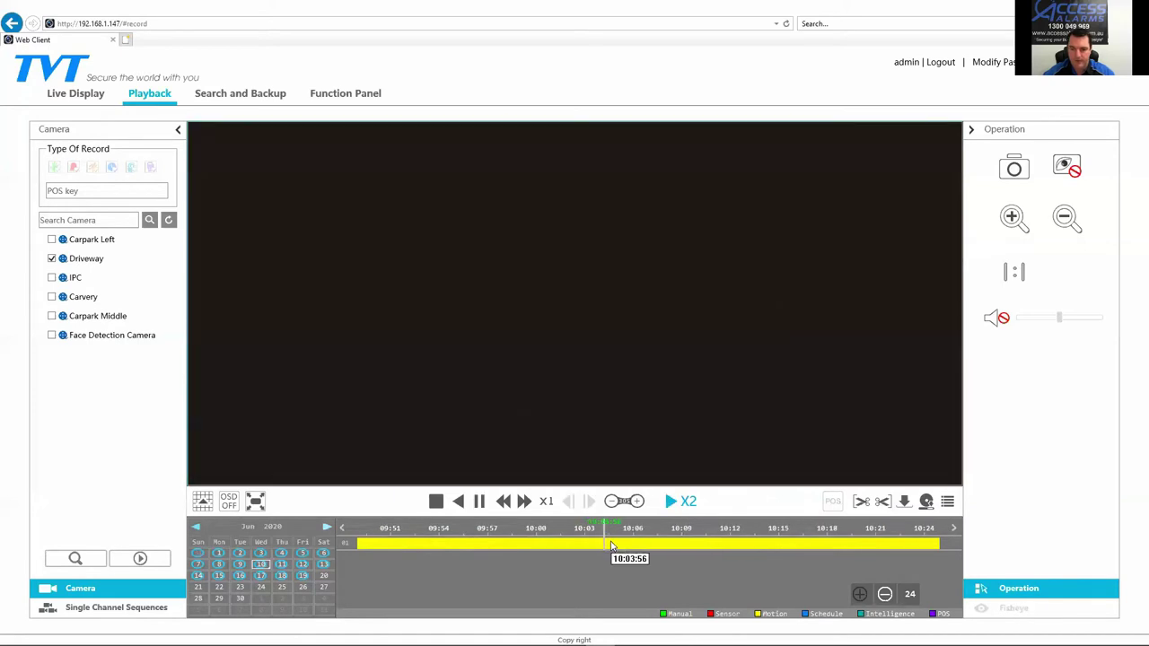
pyautogui.click(609, 546)
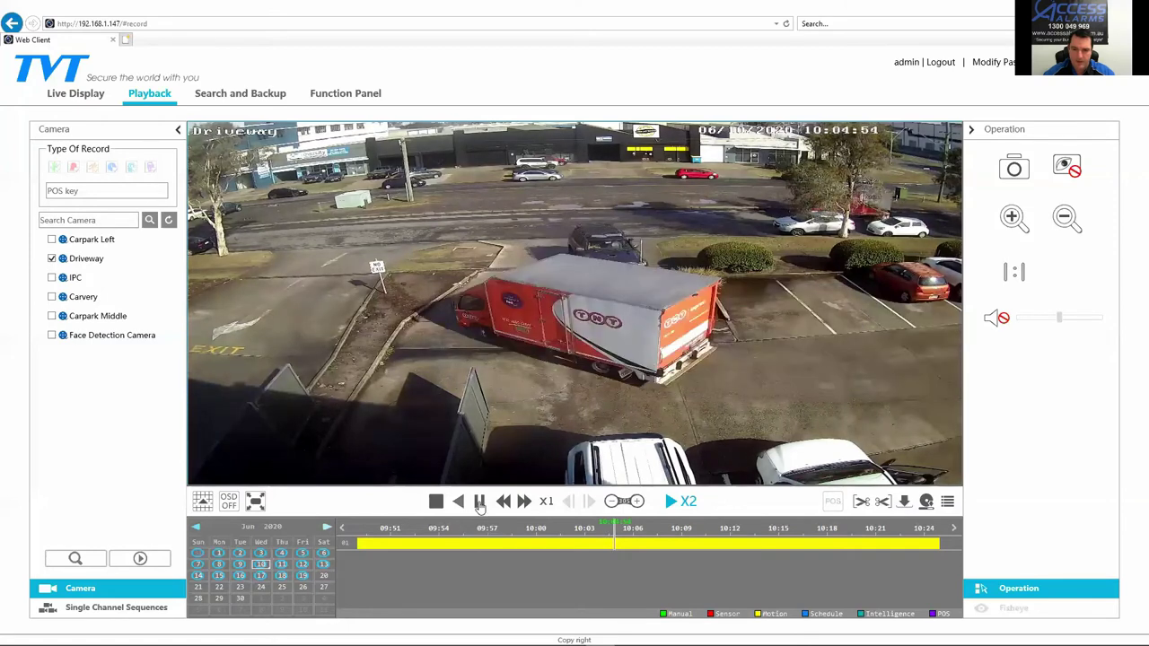
pyautogui.click(479, 504)
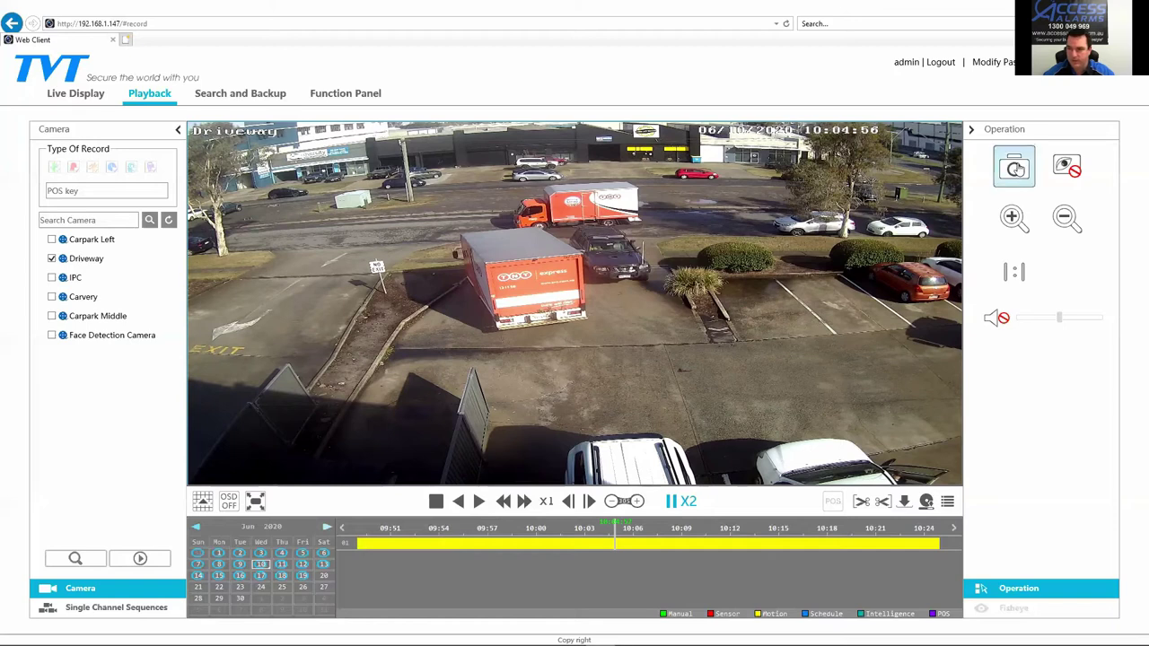
# Step: Take three BMP snapshots of the paused Driveway frame, check their save path in Pictures, then dismiss the notices
pyautogui.click(1015, 169)
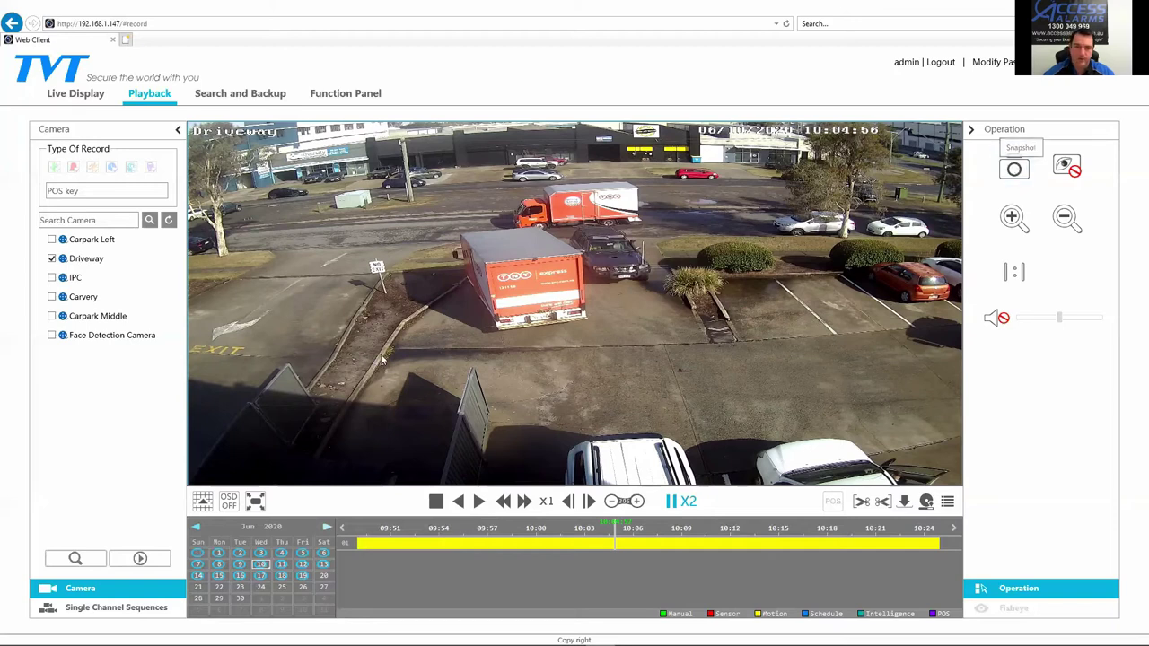
pyautogui.click(1010, 169)
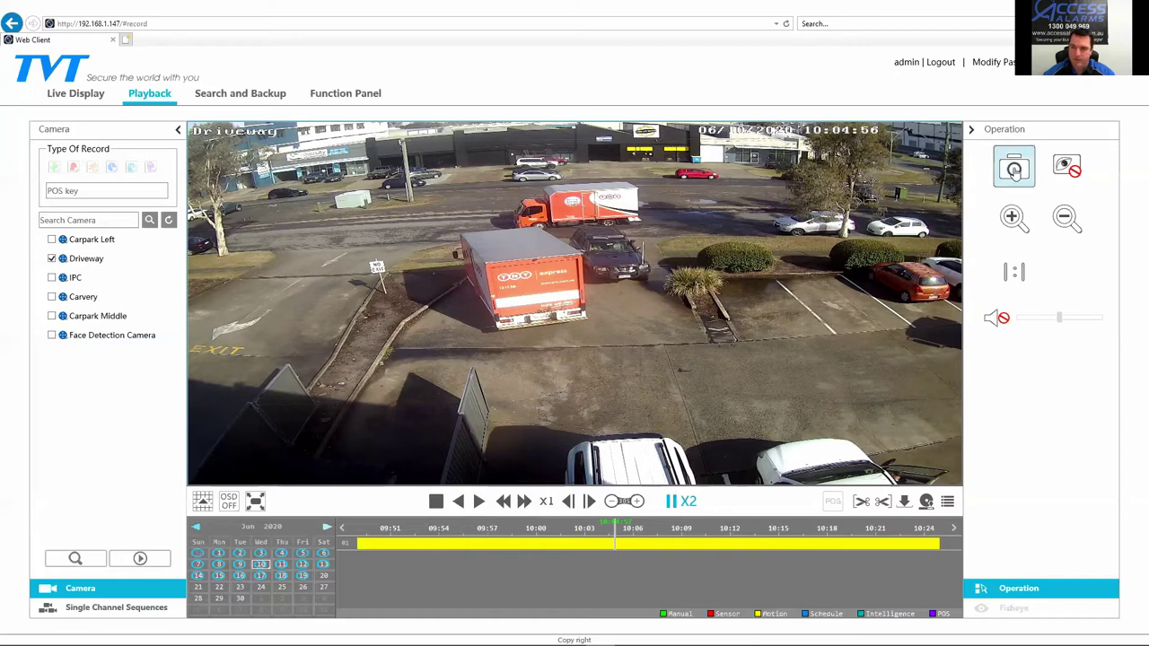
pyautogui.click(1014, 169)
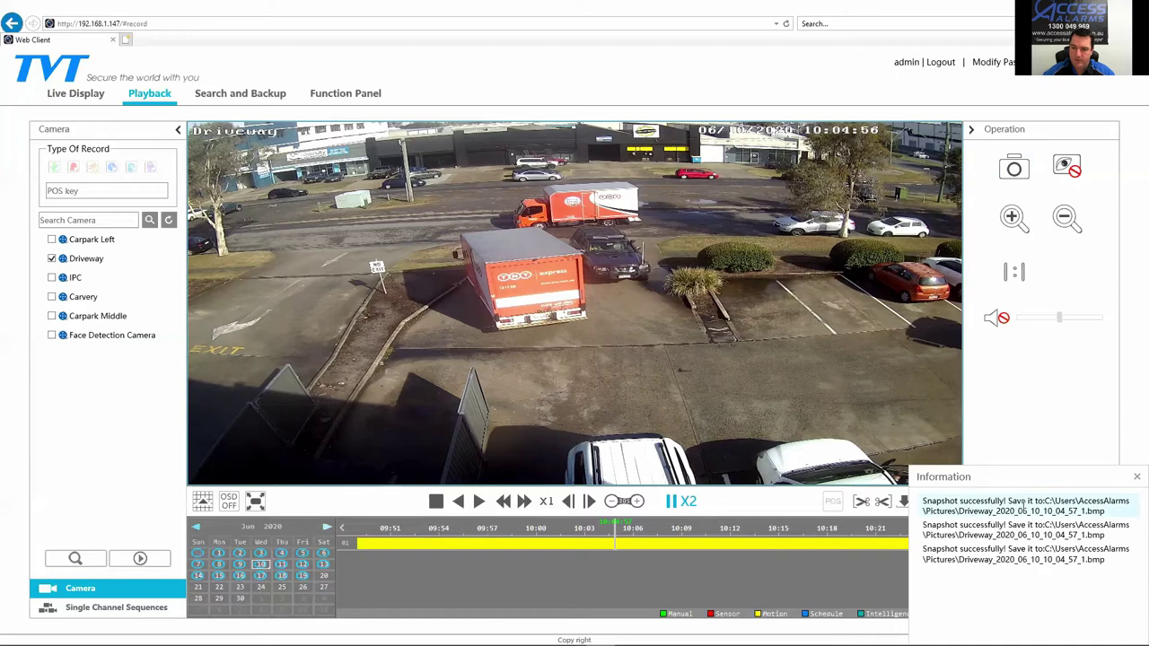
pyautogui.click(1022, 508)
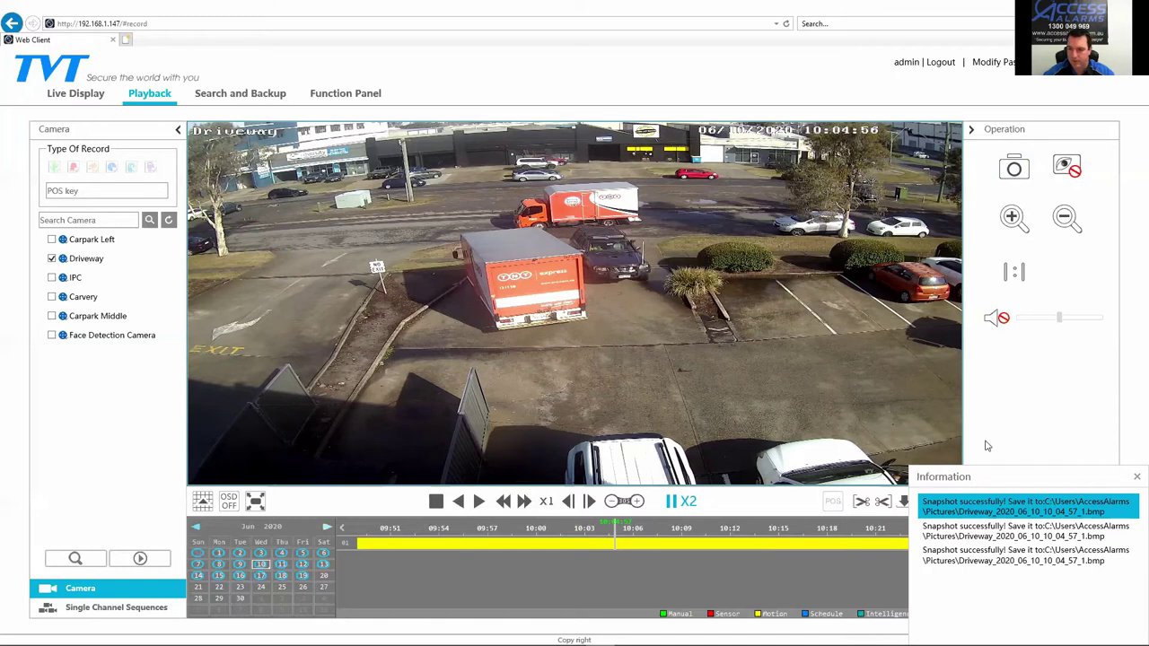
pyautogui.click(1135, 477)
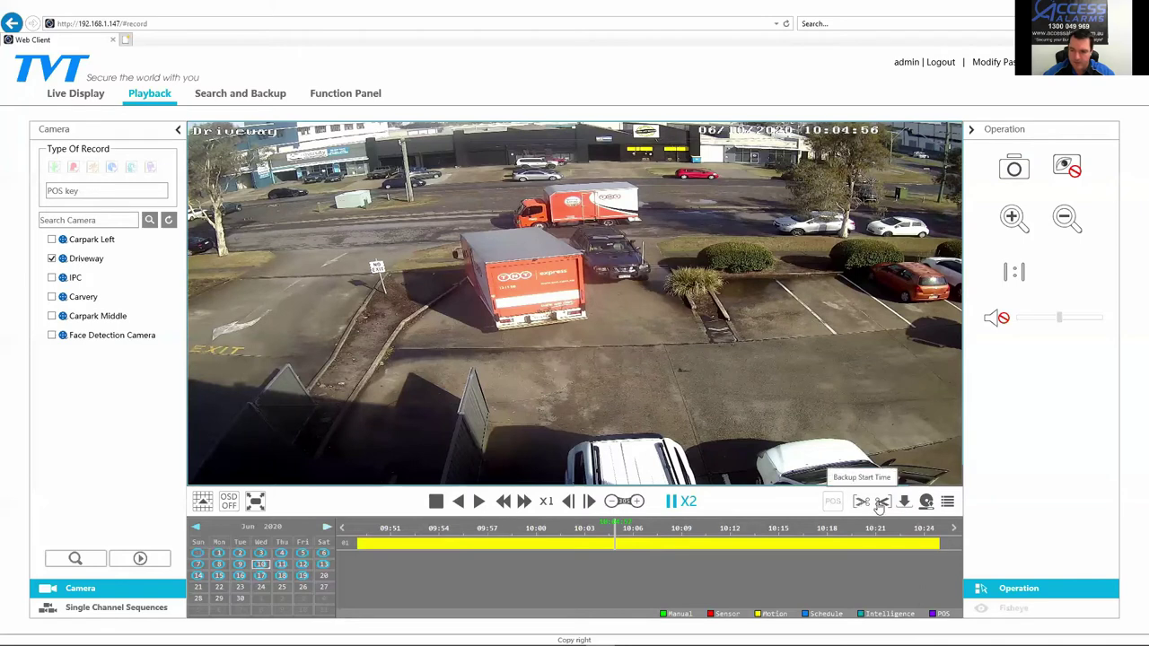
# Step: Mark a Driveway clip starting at 10:03:18 and ending around 10:04, then pause at 10:04:25
pyautogui.click(605, 542)
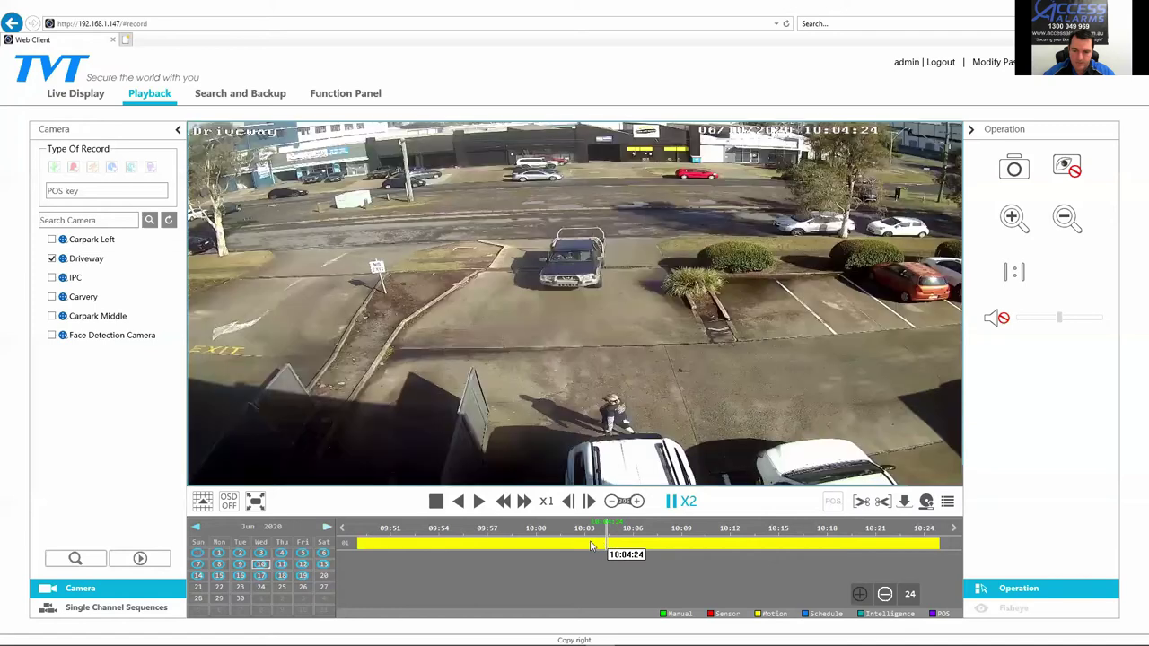
pyautogui.click(589, 543)
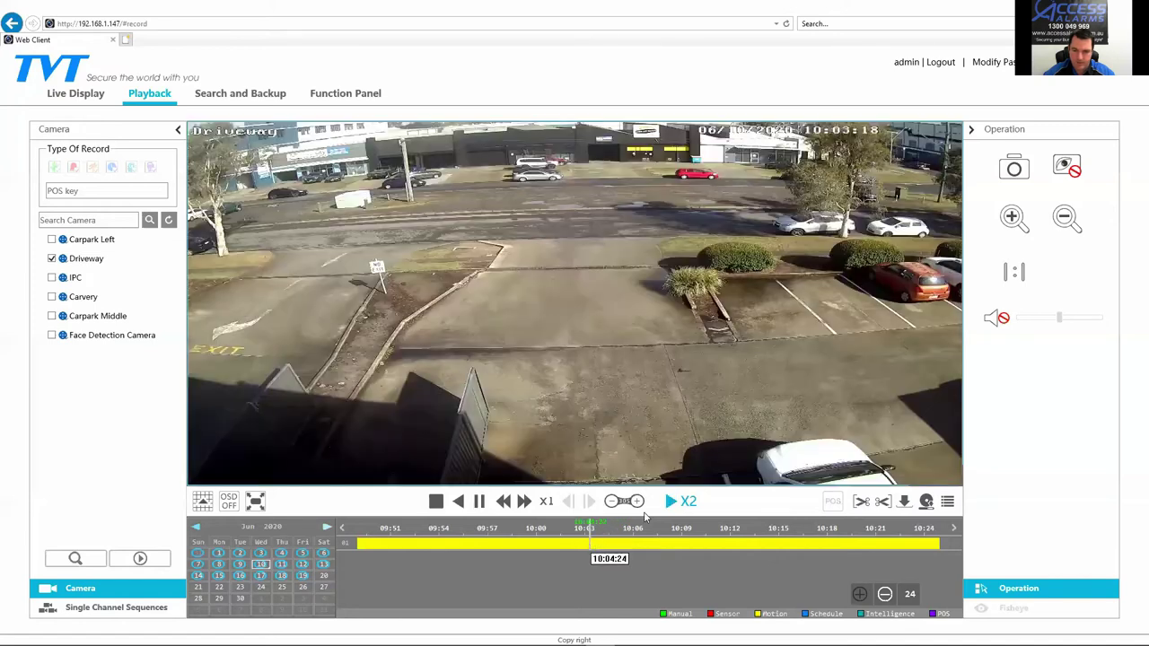
pyautogui.click(480, 502)
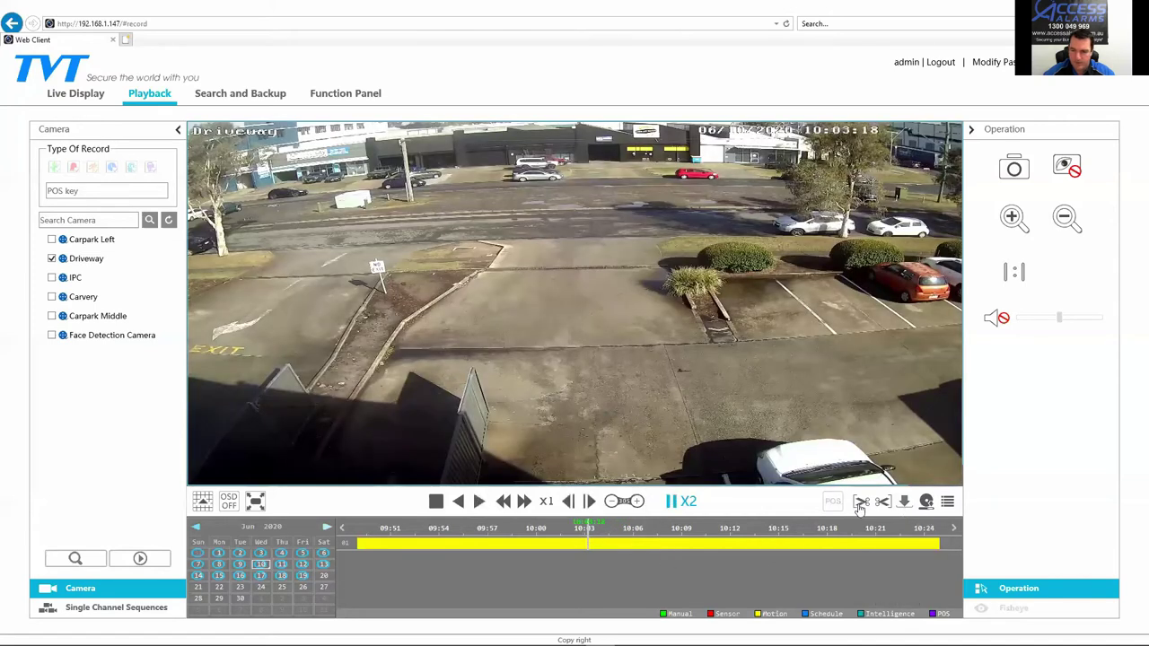
pyautogui.click(605, 545)
pyautogui.click(608, 546)
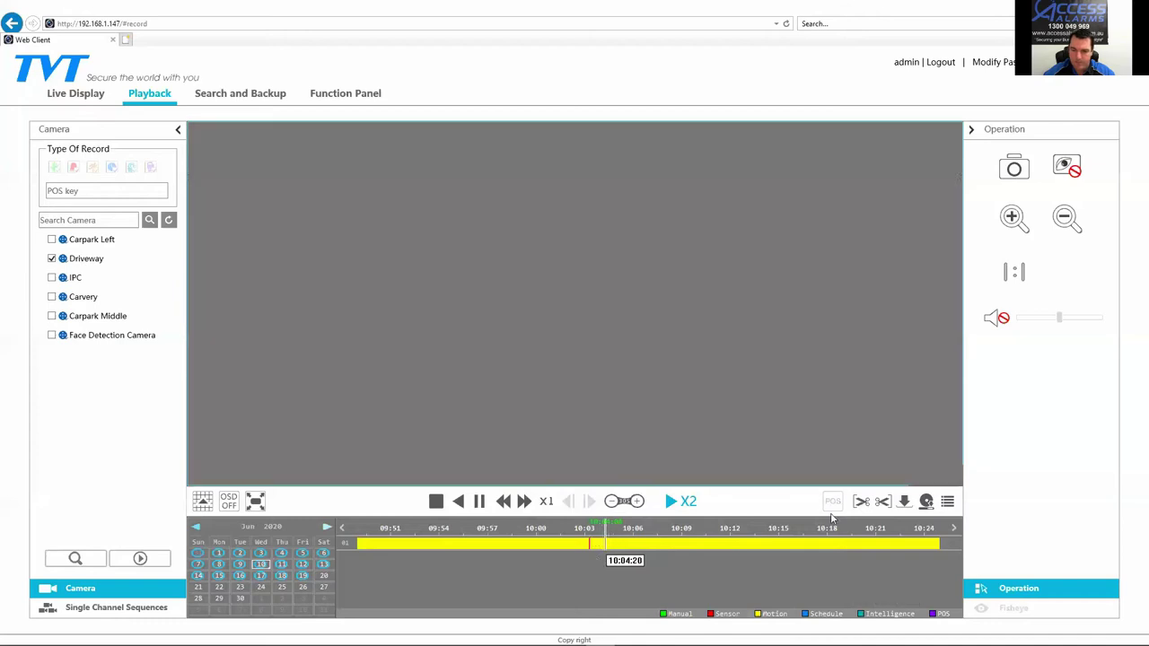
pyautogui.click(883, 502)
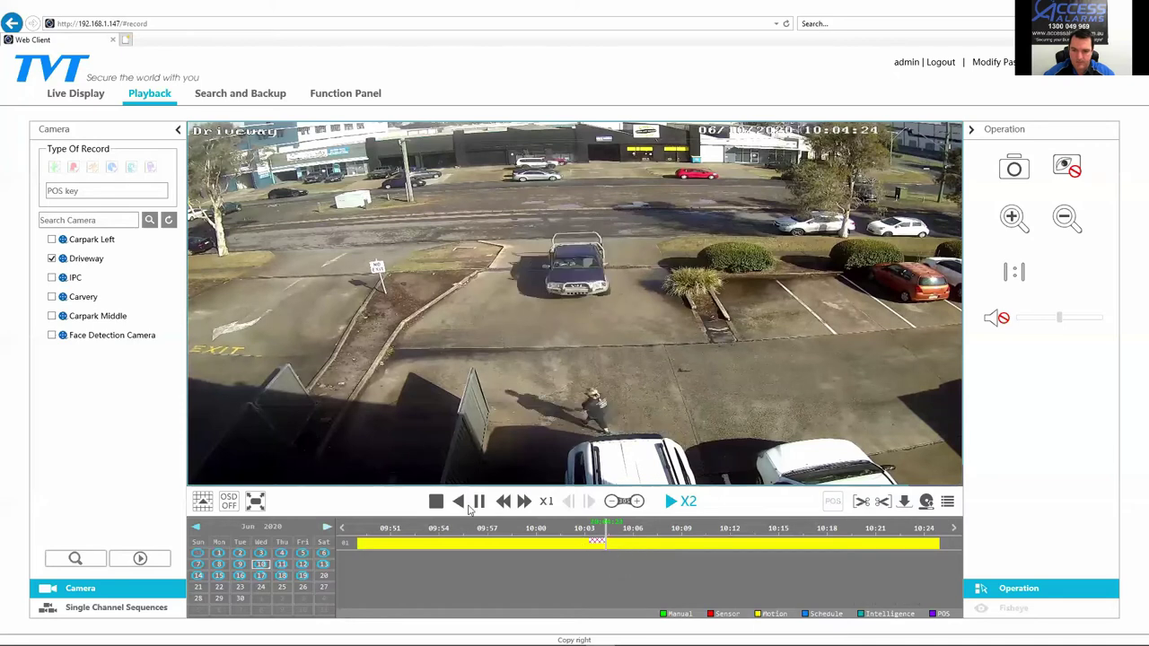
pyautogui.click(479, 502)
# Step: Back up the marked Driveway clip as AVI with the Desktop cameras folder as the path
pyautogui.click(904, 502)
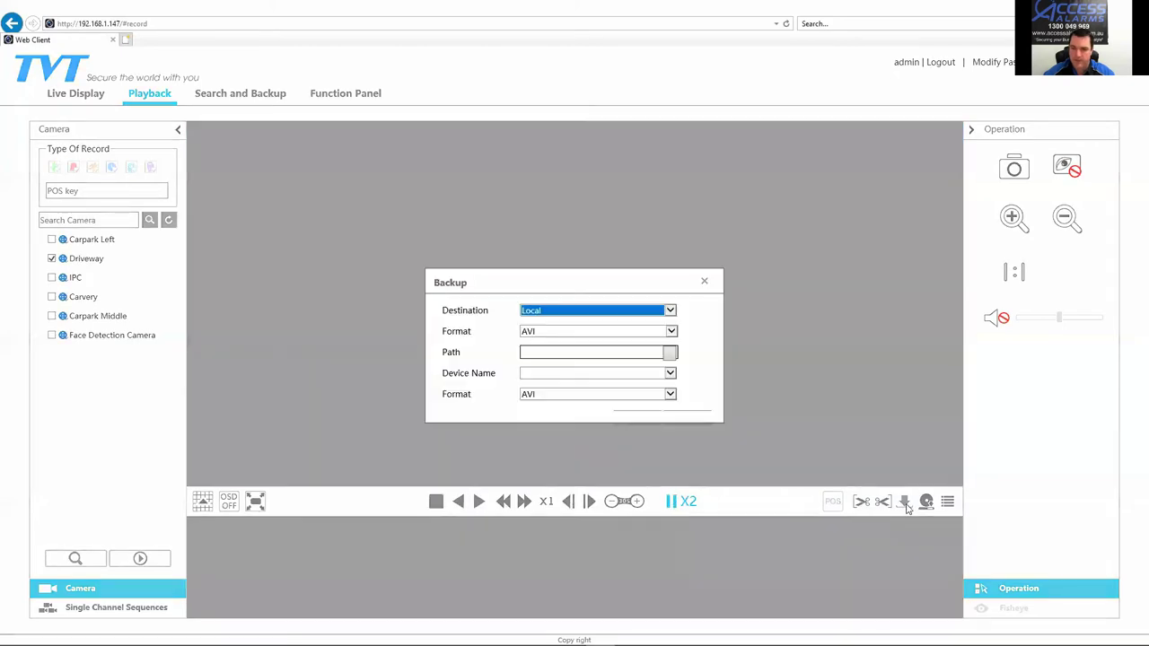
pyautogui.click(672, 354)
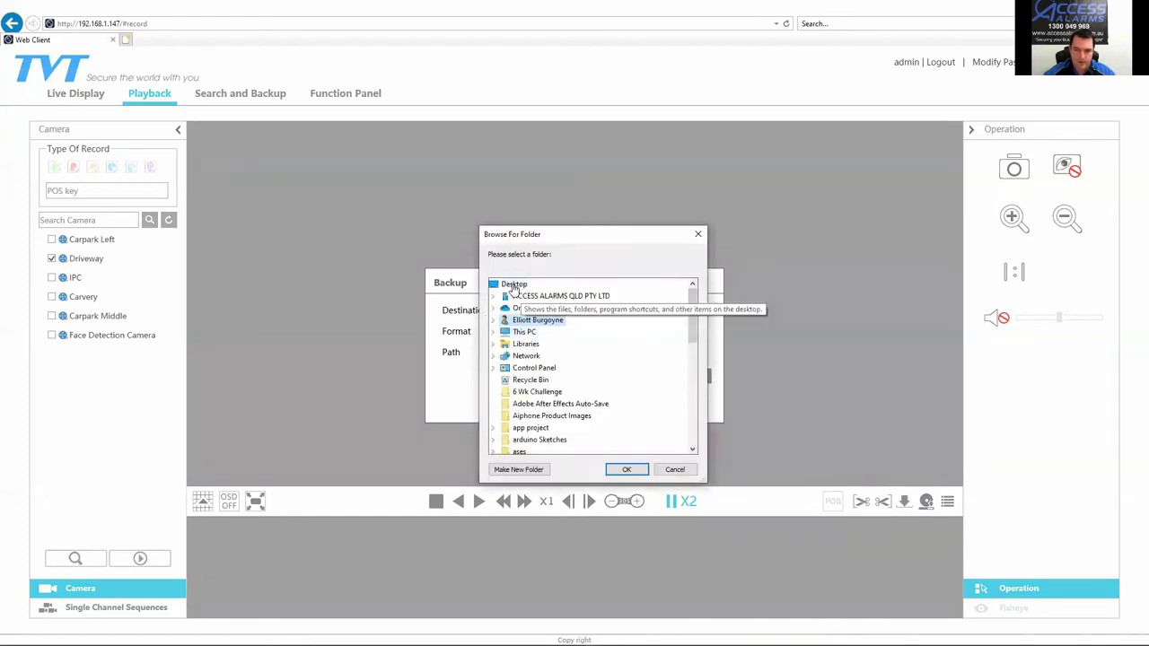
pyautogui.scroll(-3, 530, 359)
pyautogui.click(530, 381)
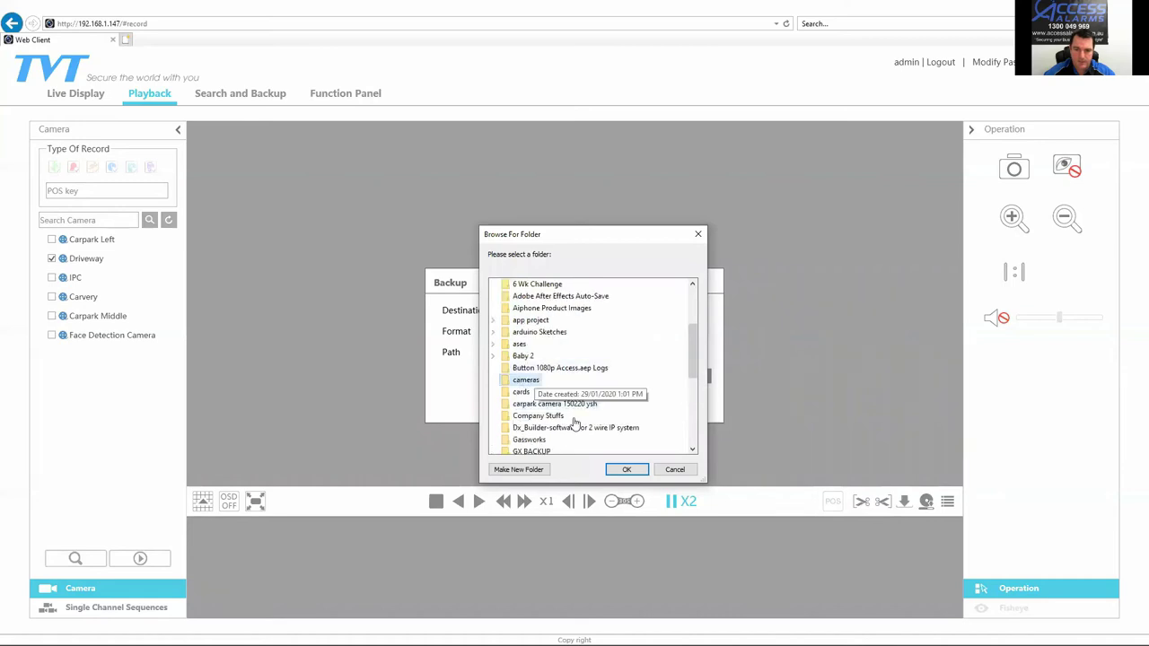
pyautogui.click(640, 469)
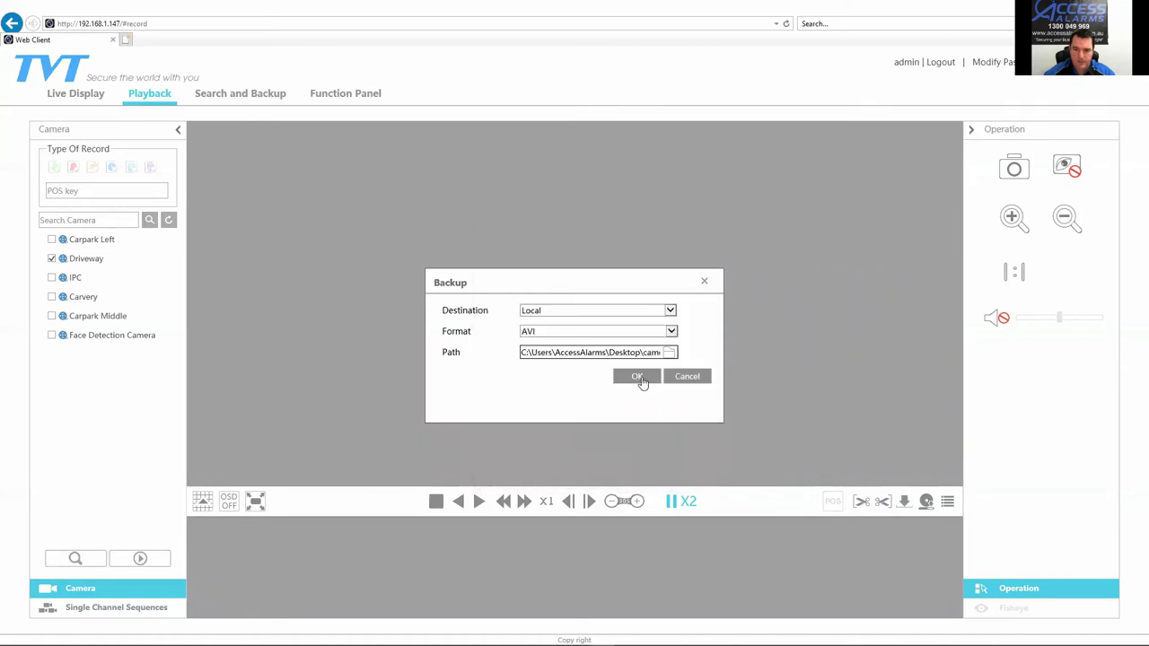
pyautogui.click(648, 375)
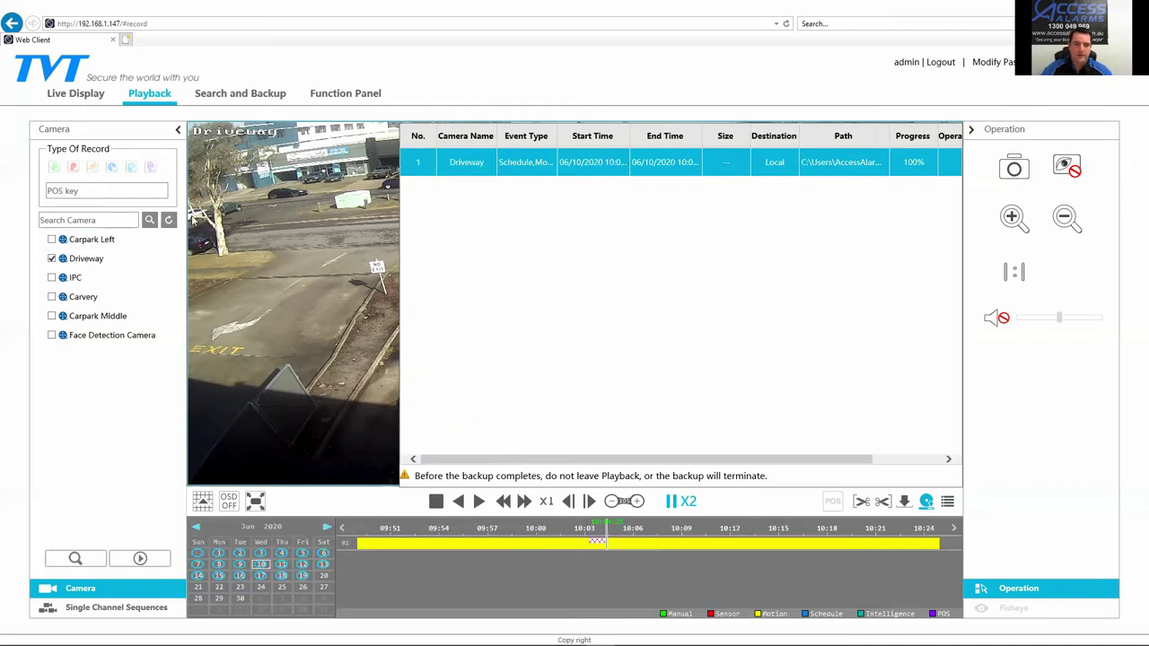
# Step: Close the completed Driveway backup progress list on the Playback page
pyautogui.click(52, 258)
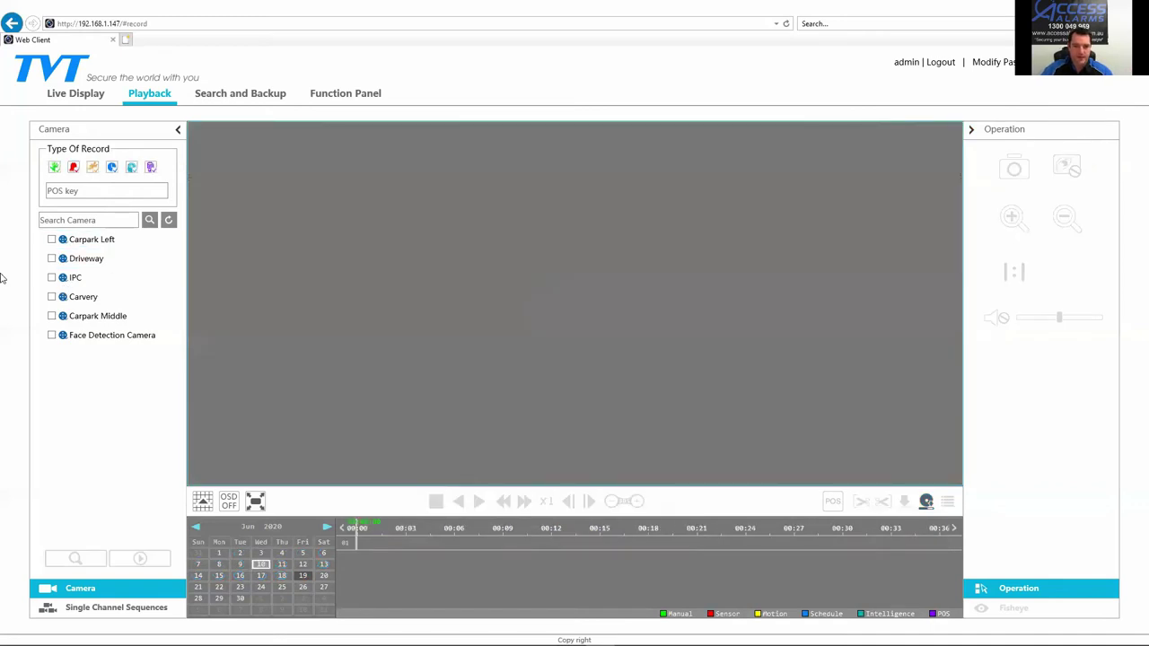
# Step: Open Search and Backup and set the event search start time to 06/10/2020 11:00:00
pyautogui.click(267, 95)
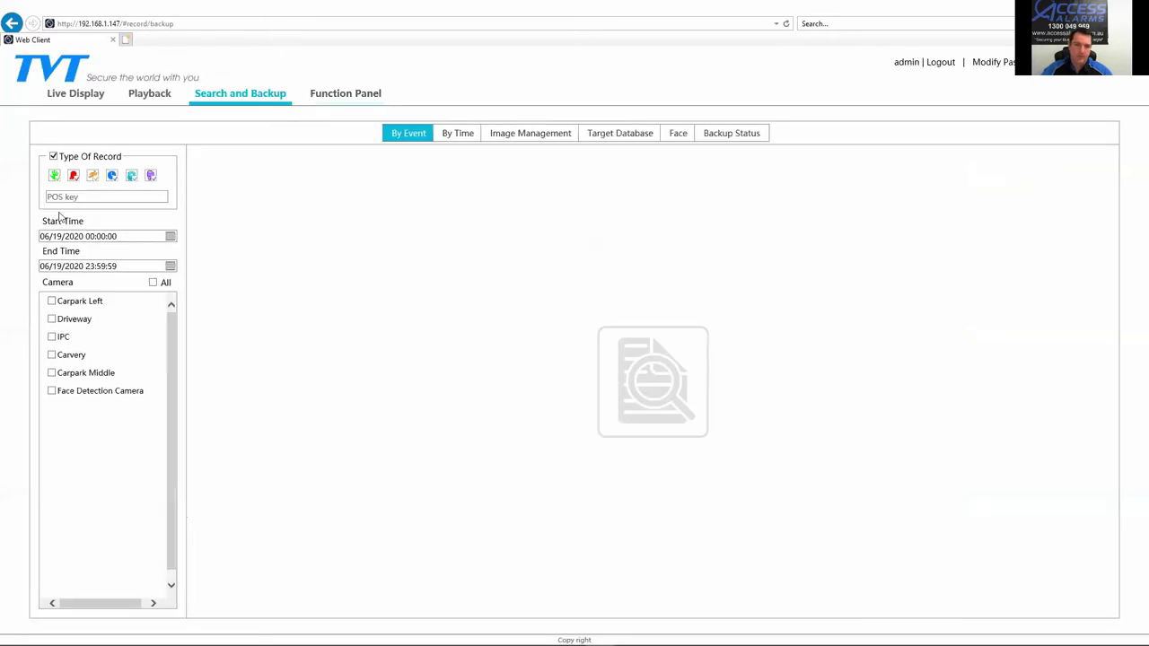
pyautogui.click(170, 237)
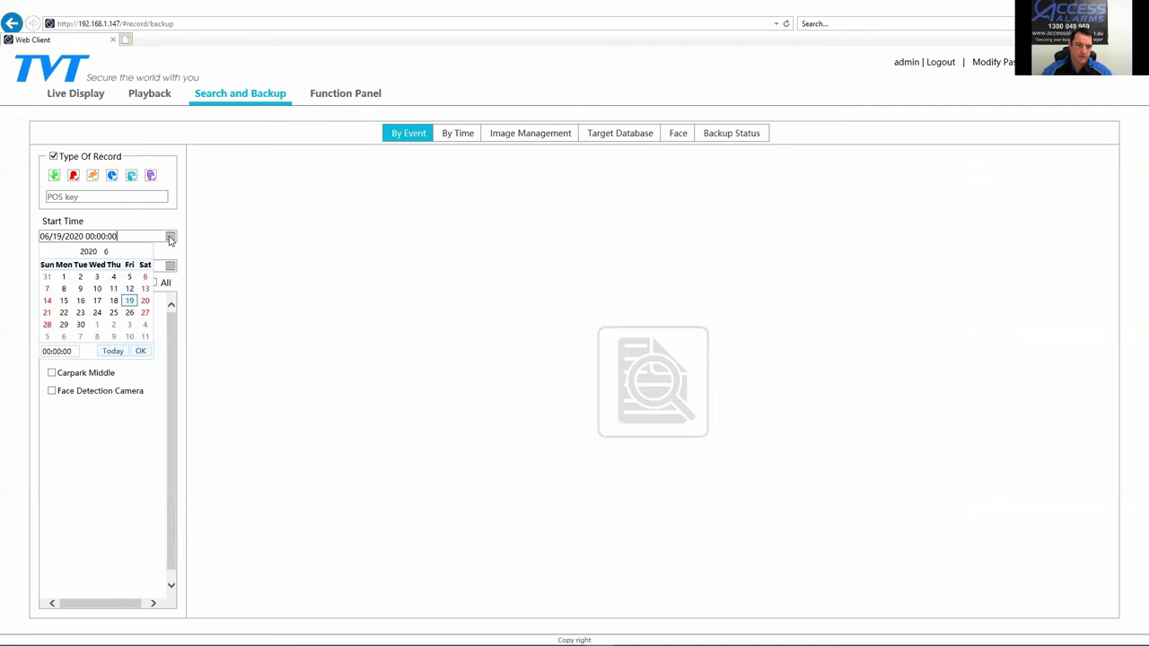
pyautogui.click(97, 288)
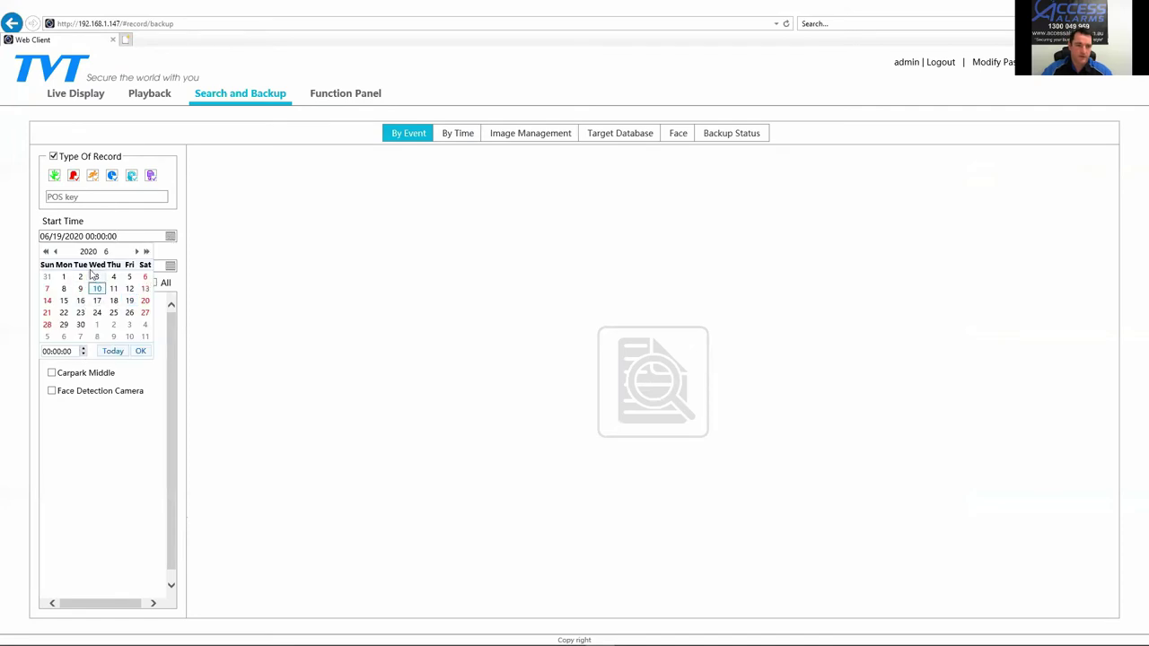
pyautogui.click(100, 226)
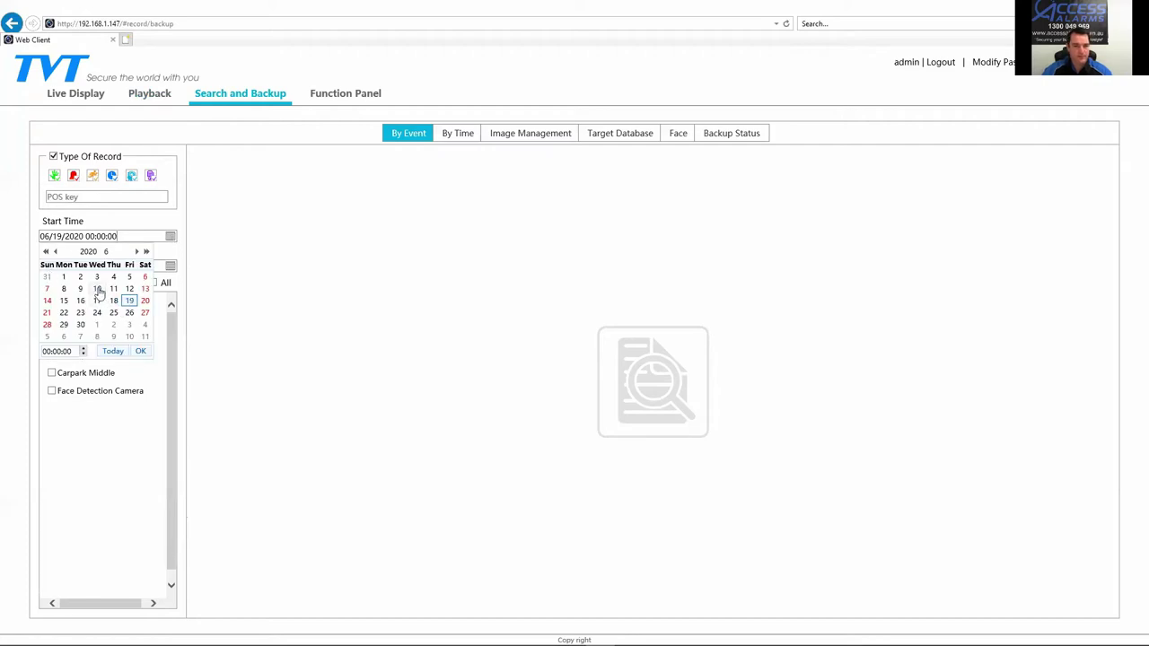
pyautogui.click(98, 289)
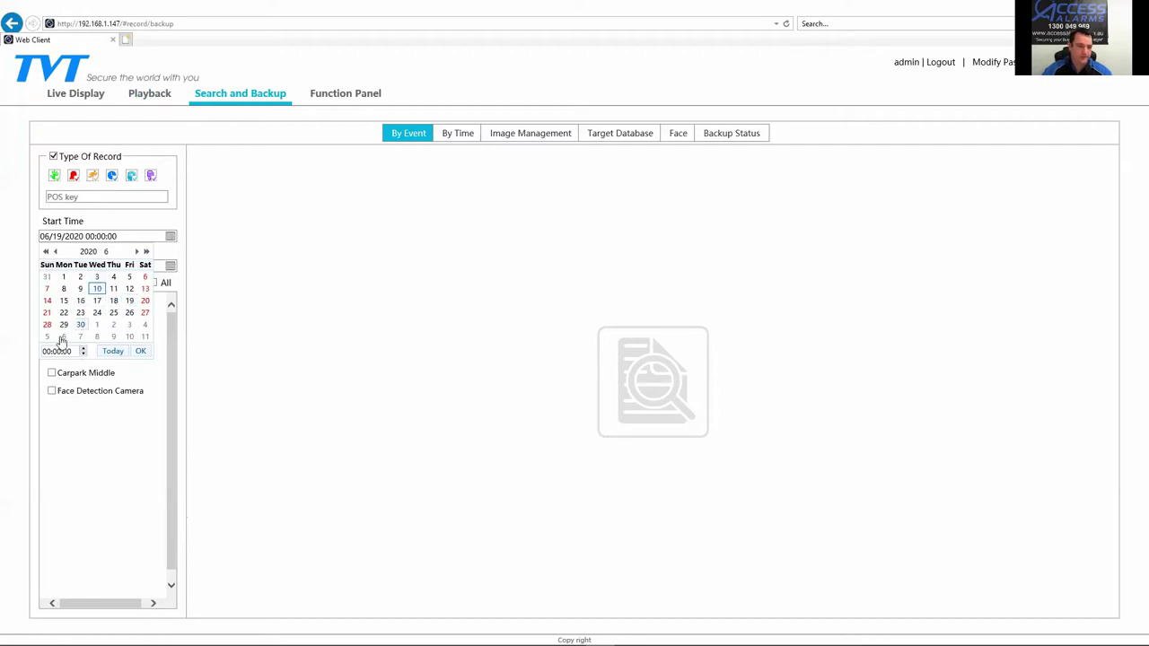
pyautogui.write('11')
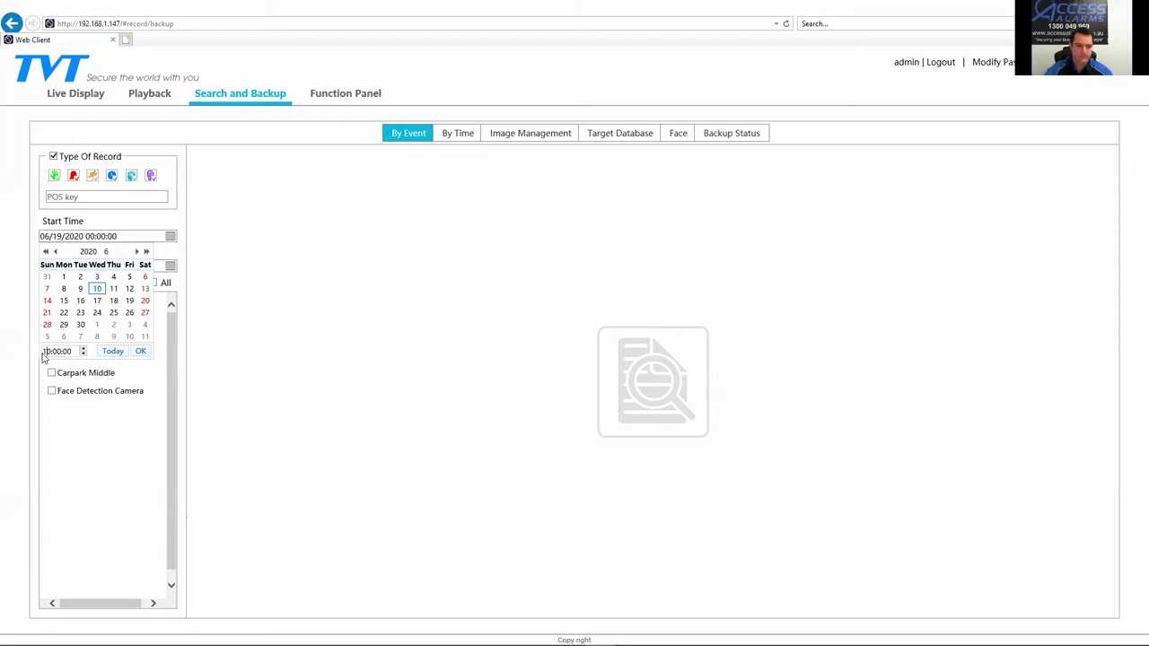
pyautogui.click(138, 352)
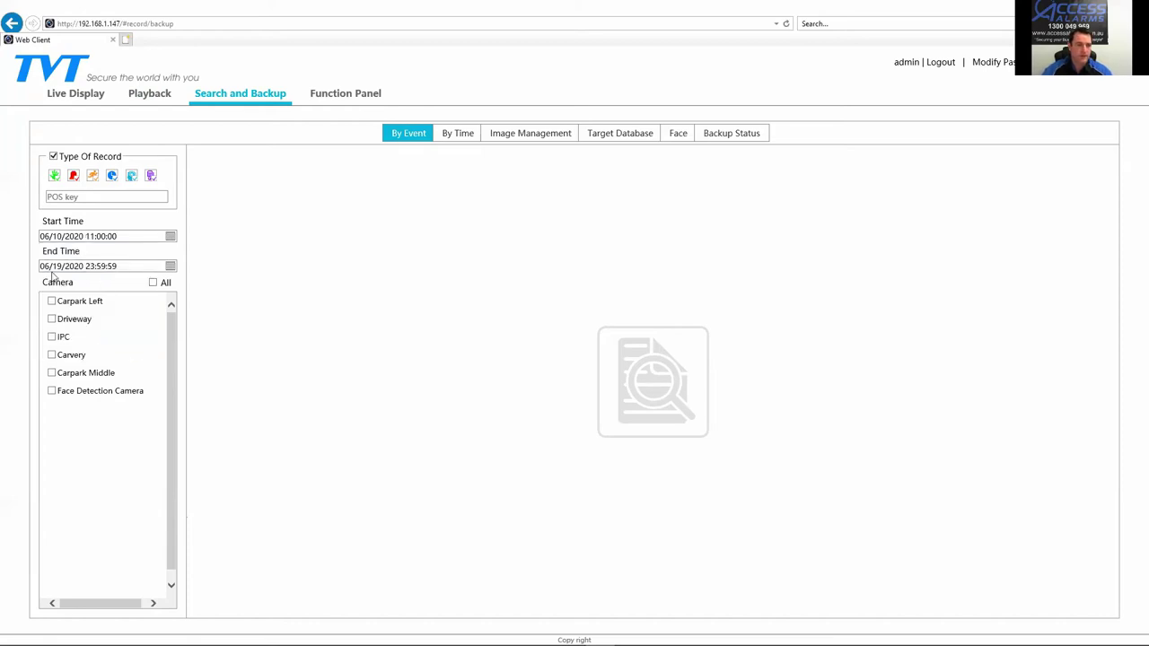
# Step: Set the search end time to 06/11/2020 11:45:00
pyautogui.click(45, 267)
pyautogui.click(97, 319)
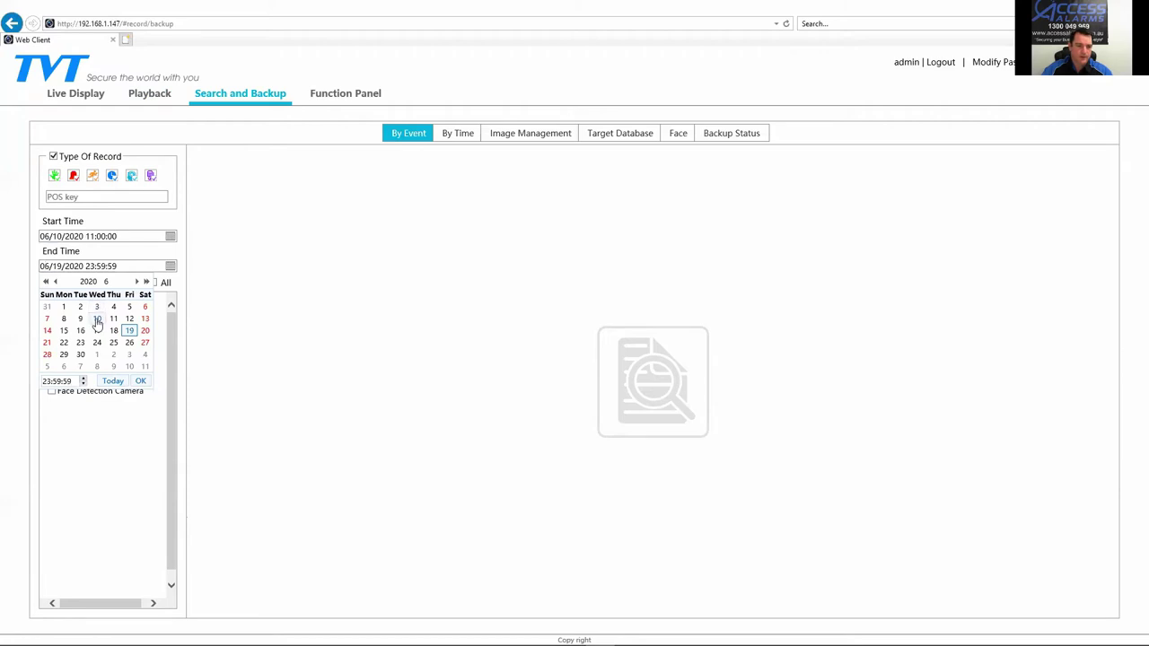
pyautogui.click(82, 378)
pyautogui.doubleClick(44, 380)
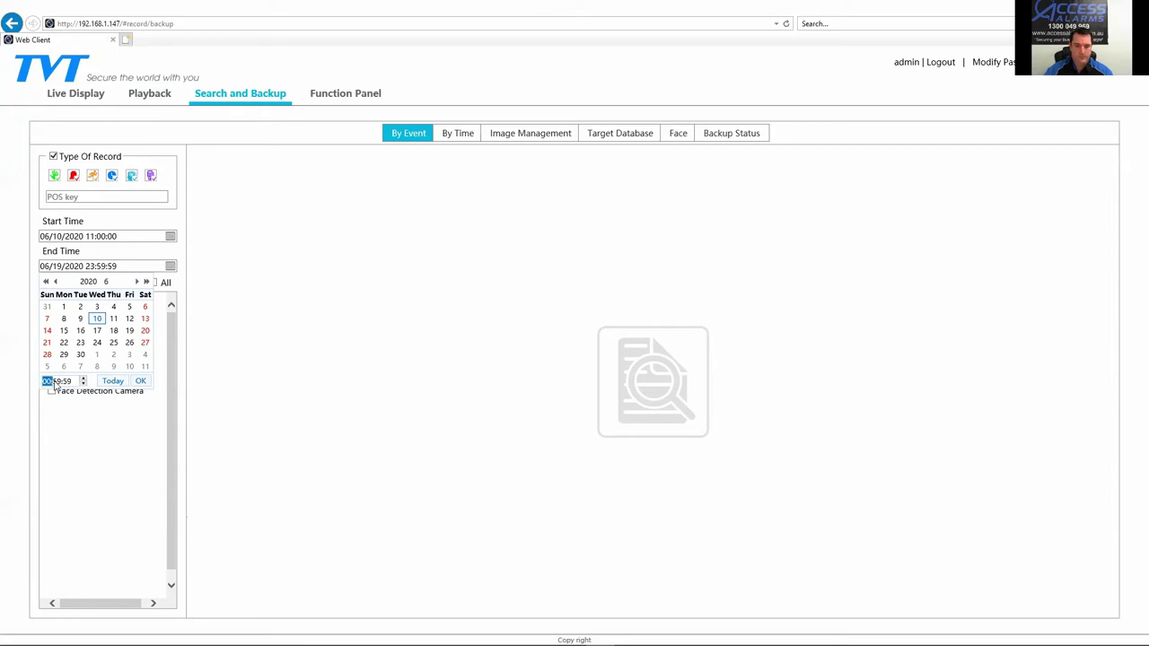
pyautogui.write('11:45:00')
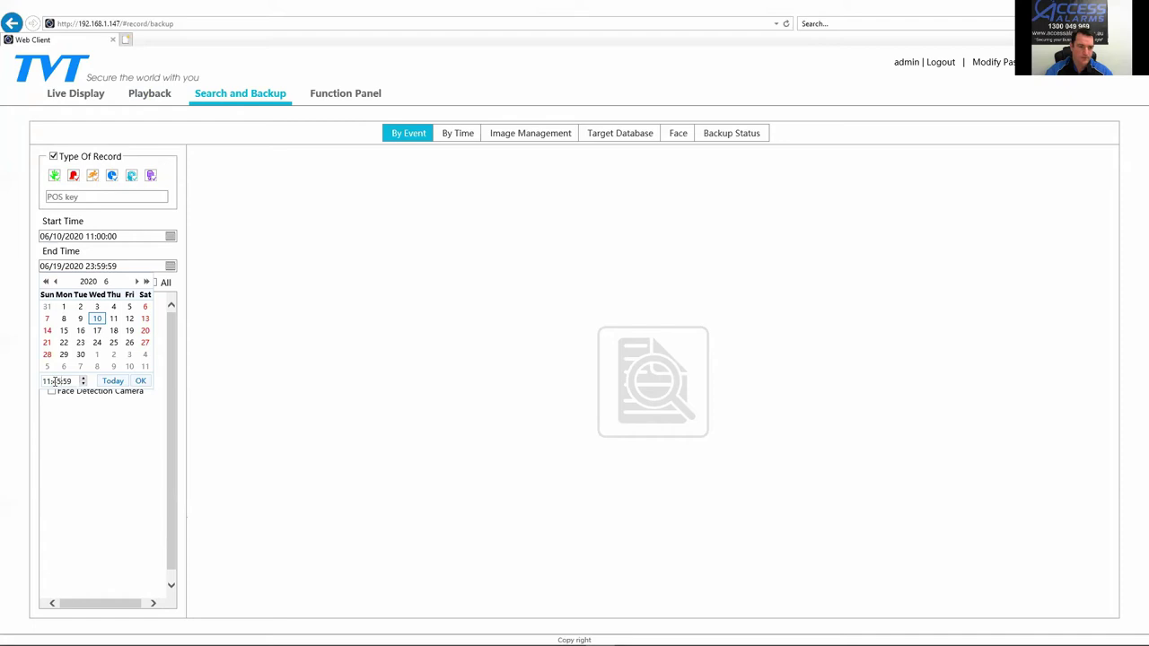
pyautogui.click(140, 380)
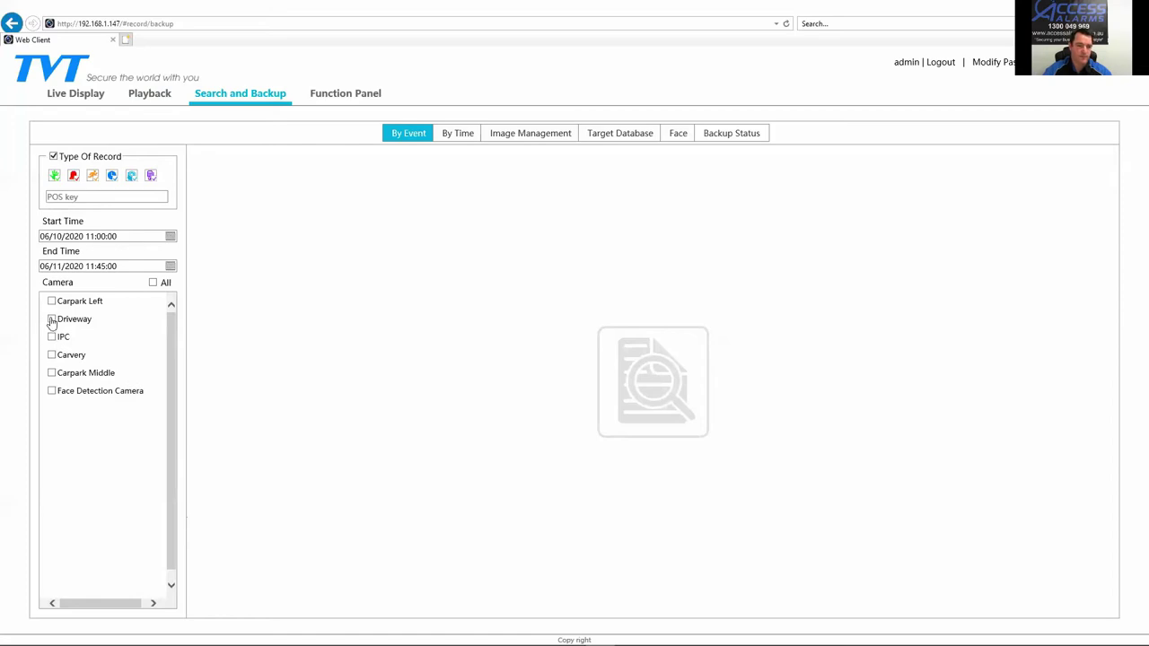
# Step: Tick Driveway, Carvery and Carpark Middle and run the event search, which lists 1175 recordings
pyautogui.click(51, 320)
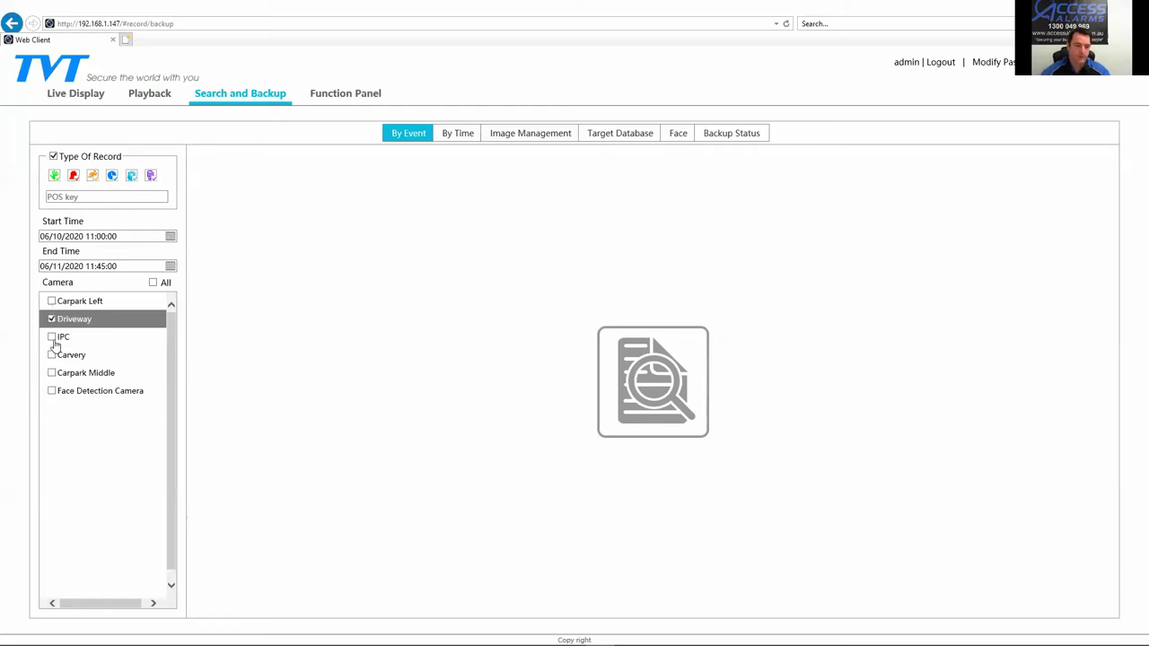
pyautogui.click(53, 355)
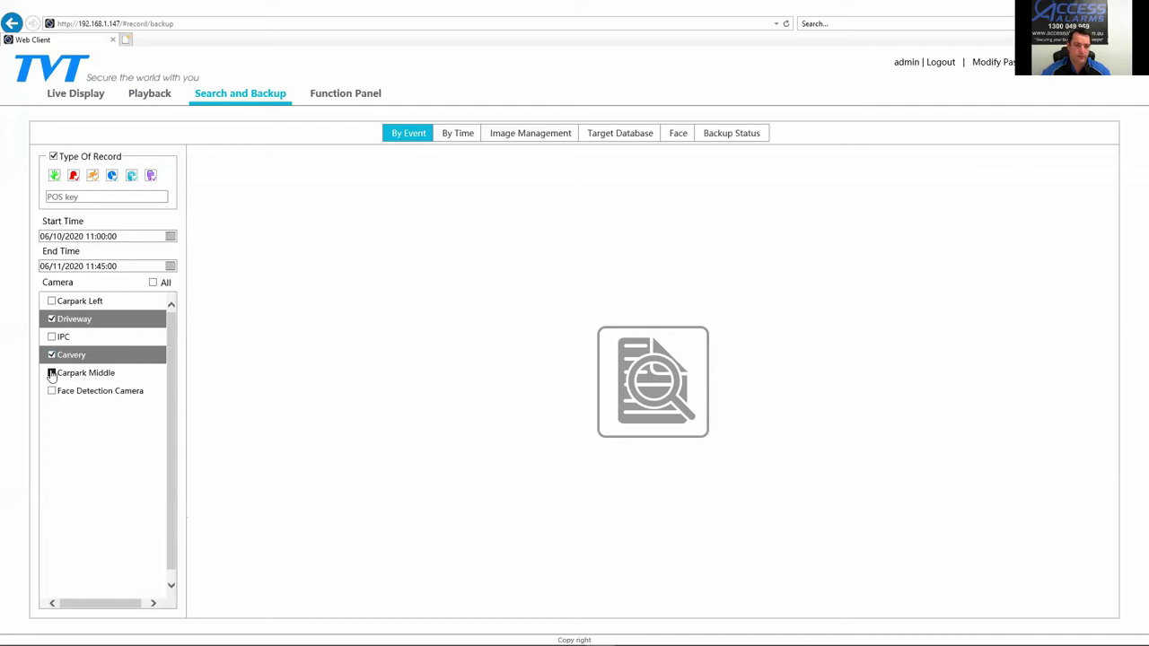
pyautogui.click(52, 373)
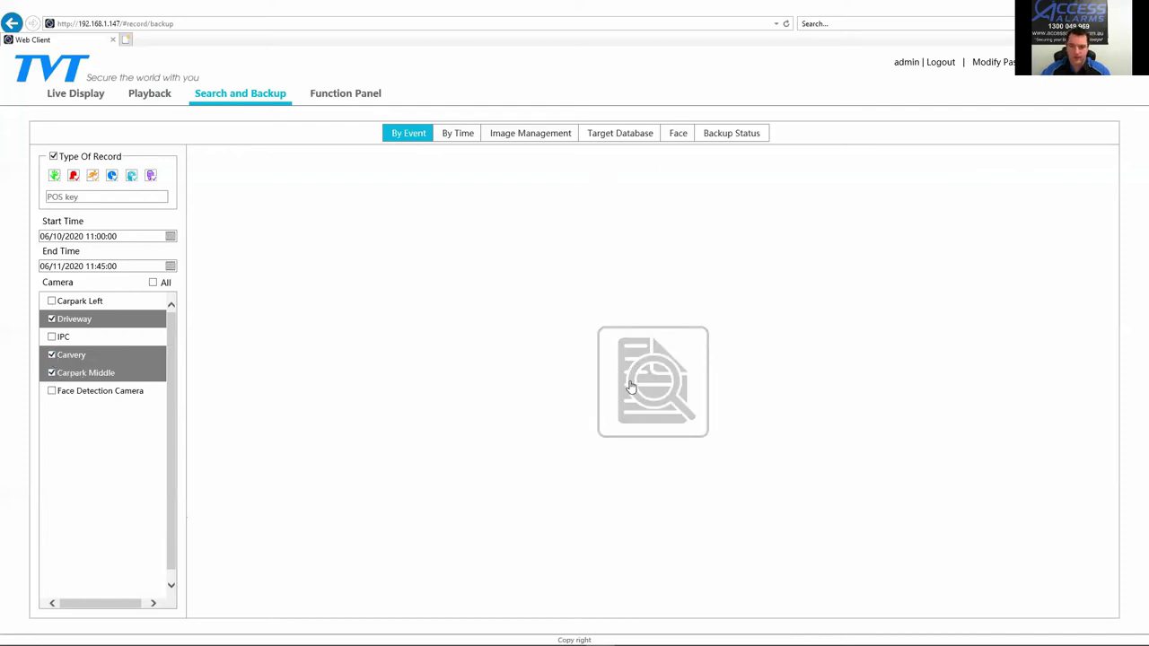
pyautogui.click(606, 359)
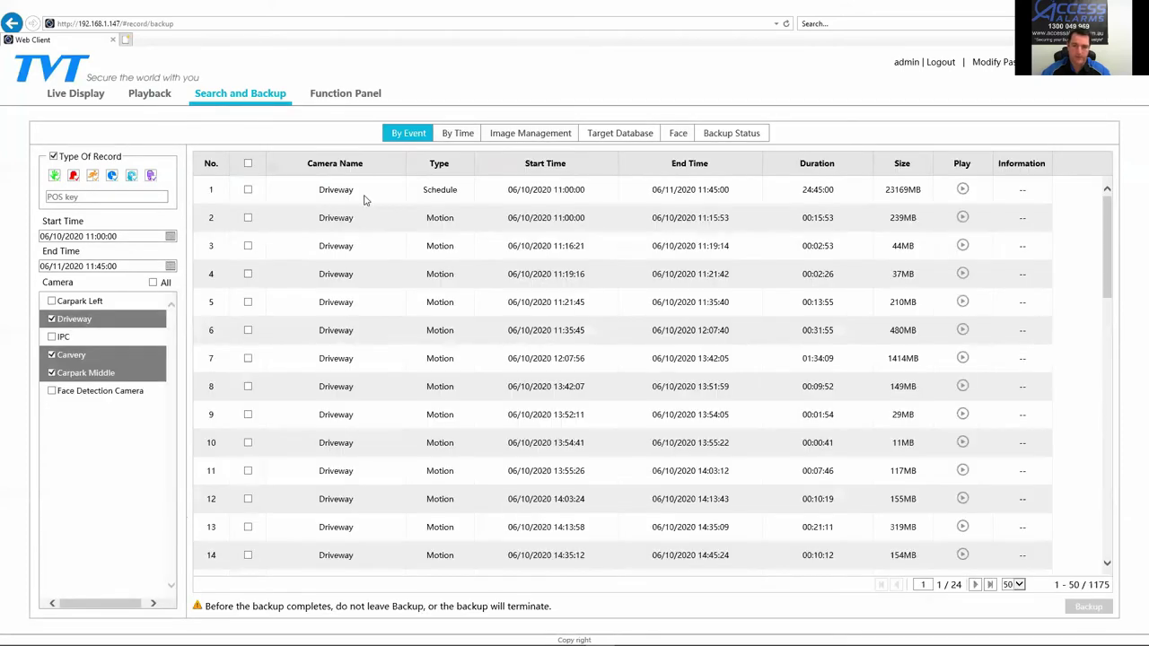
# Step: Change the end time to 06/10/2020 11:45:00 so the results refresh to 30 recordings
pyautogui.scroll(-10, 570, 363)
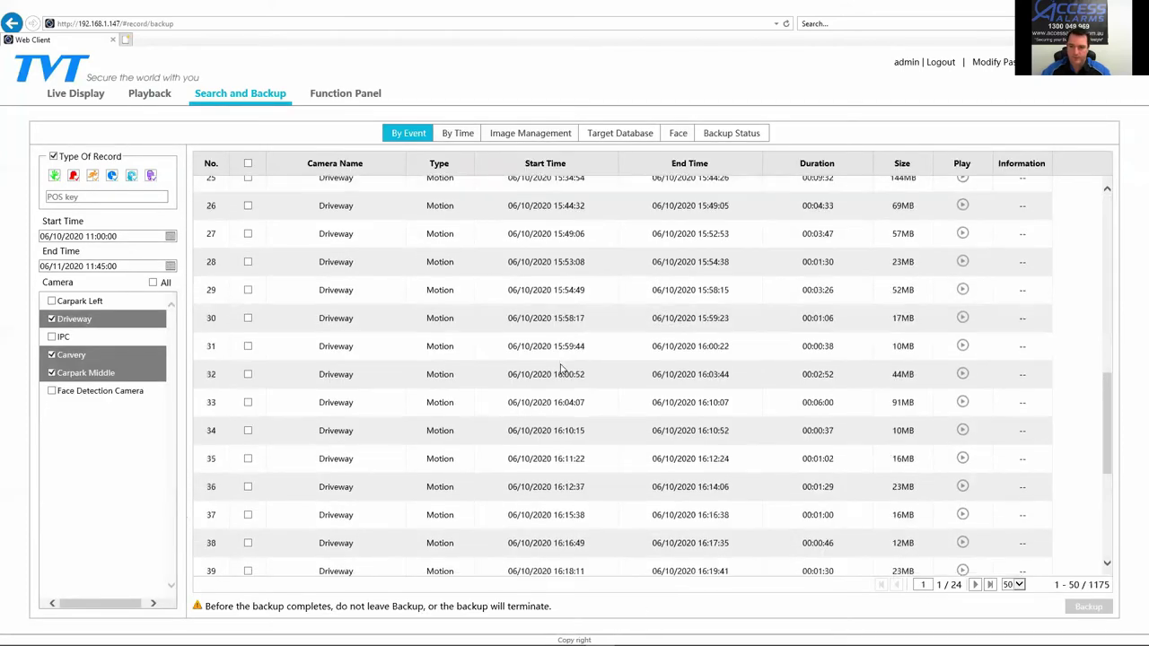
pyautogui.scroll(8, 682, 485)
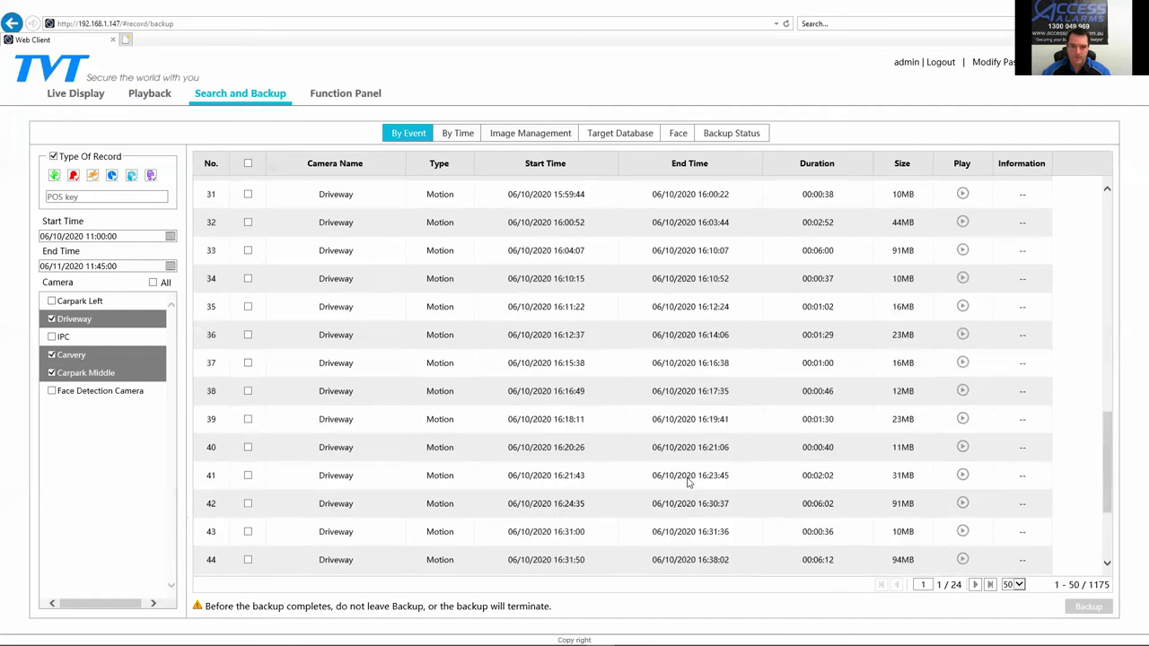
pyautogui.scroll(2, 672, 486)
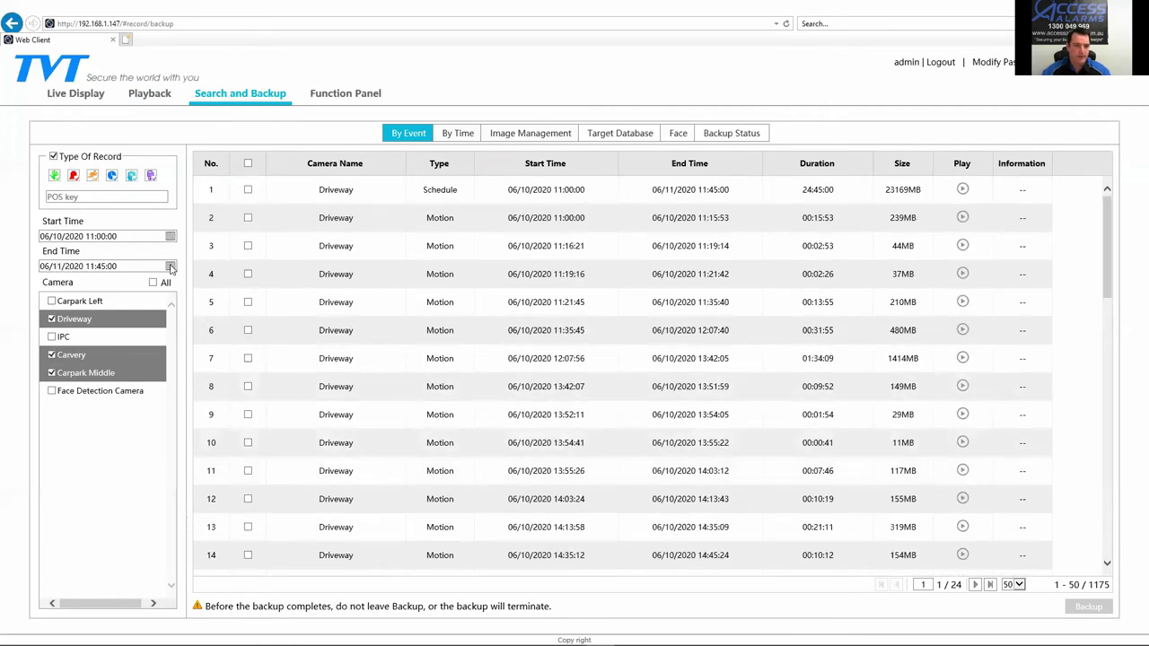
pyautogui.click(171, 266)
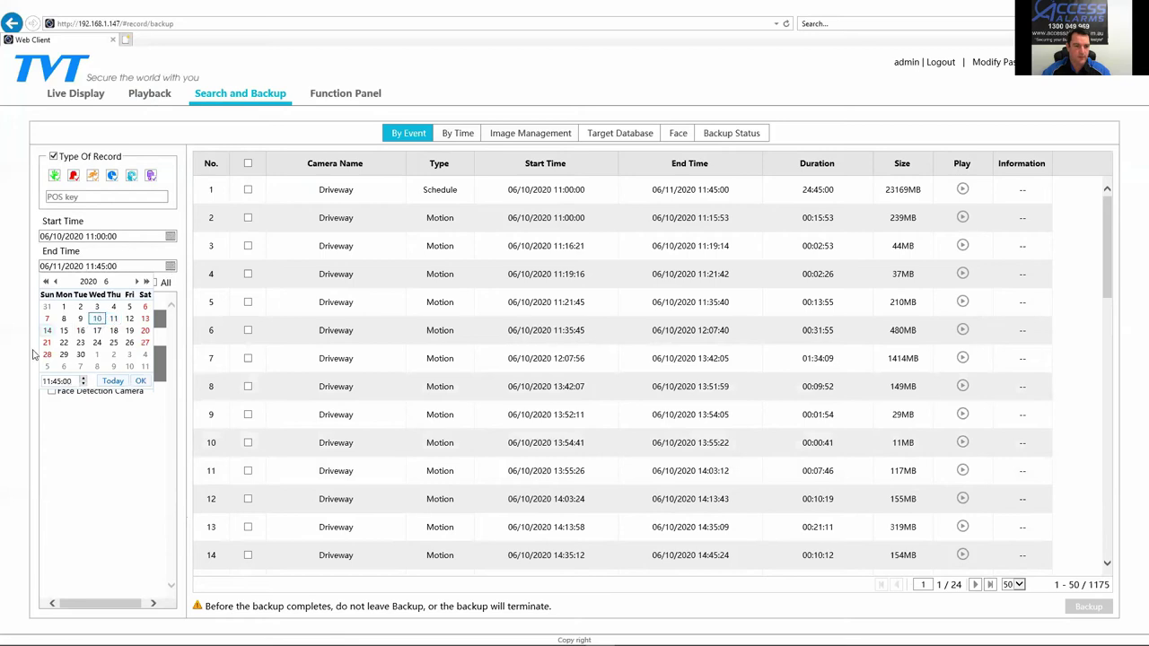
pyautogui.click(141, 383)
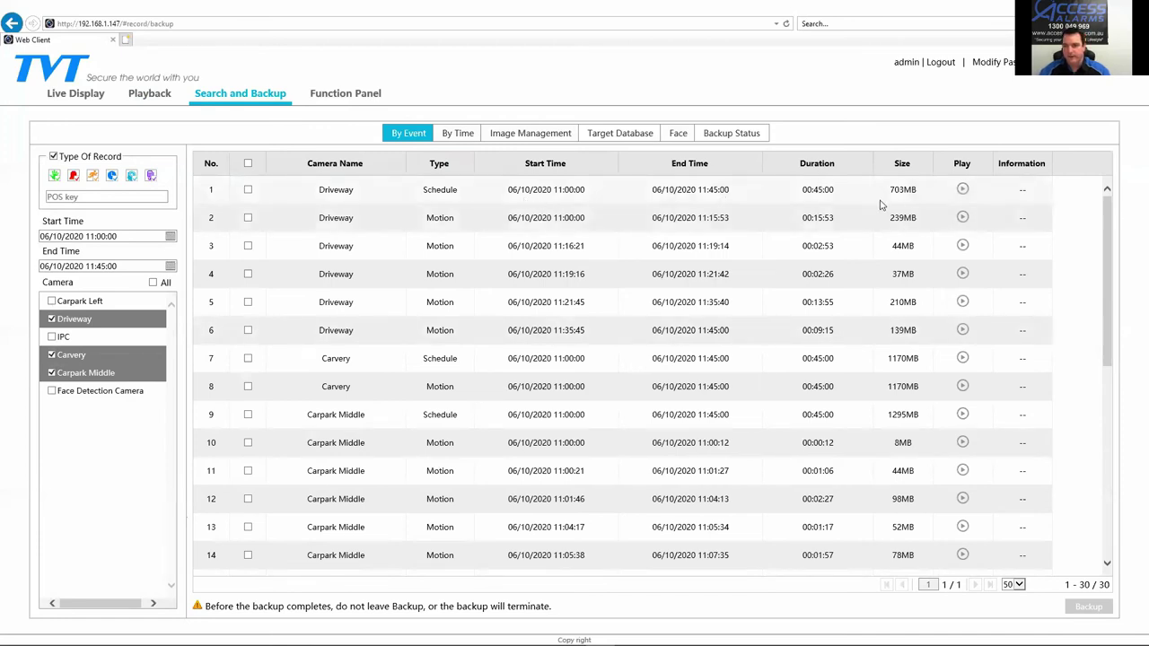
# Step: Tick the 1170MB Carvery schedule recording for backup and scroll through the results
pyautogui.scroll(-1, 897, 315)
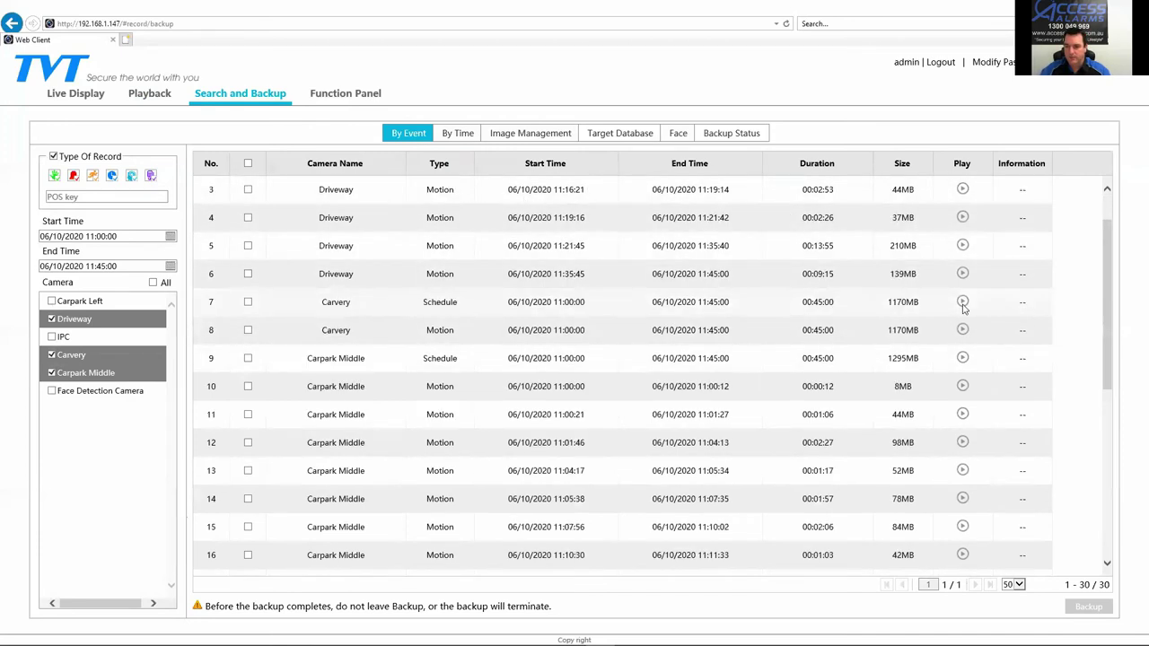
pyautogui.moveTo(923, 299); pyautogui.dragTo(889, 299)
pyautogui.click(889, 299)
pyautogui.scroll(-1, 808, 333)
pyautogui.scroll(-4, 884, 395)
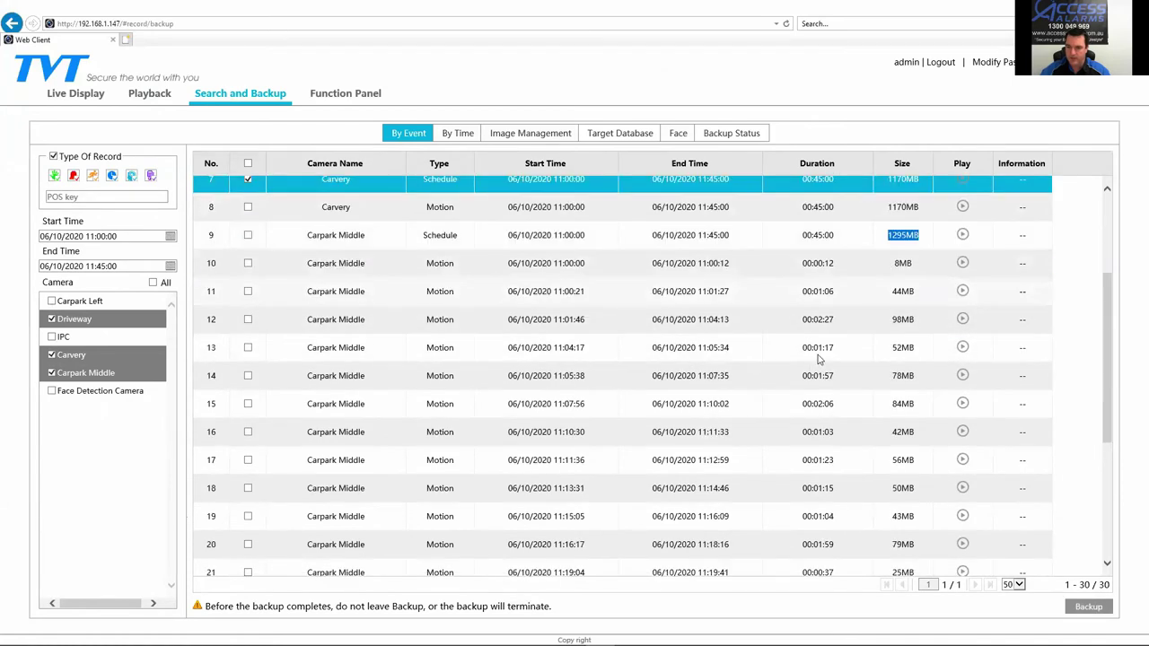
pyautogui.scroll(-1, 854, 406)
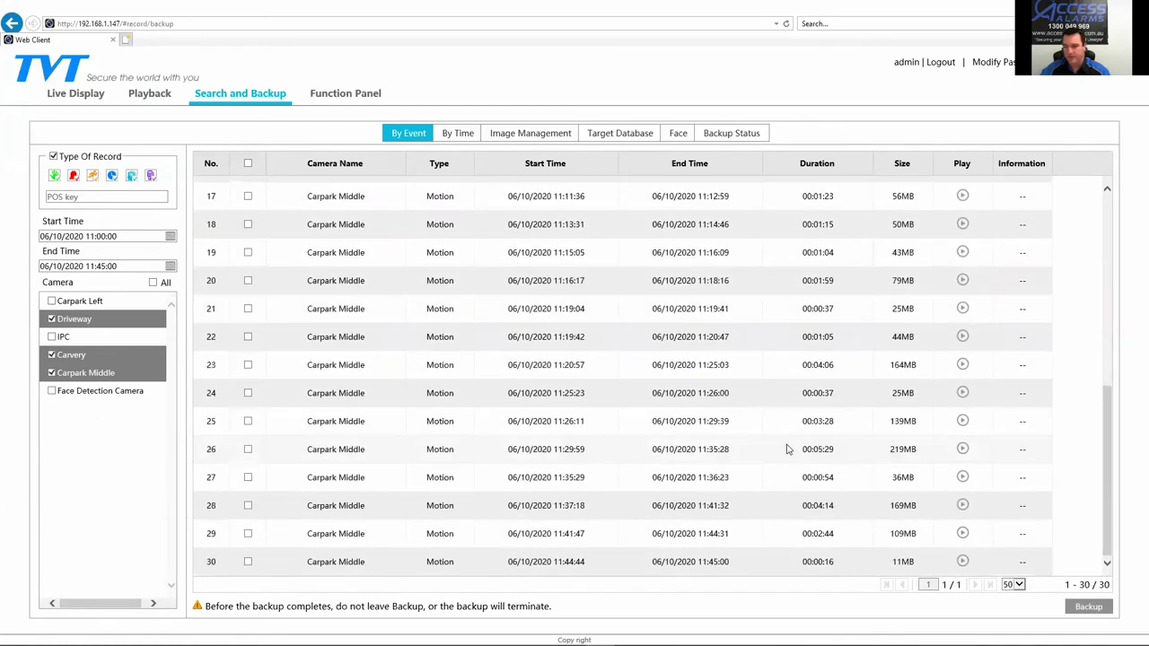
pyautogui.scroll(6, 787, 449)
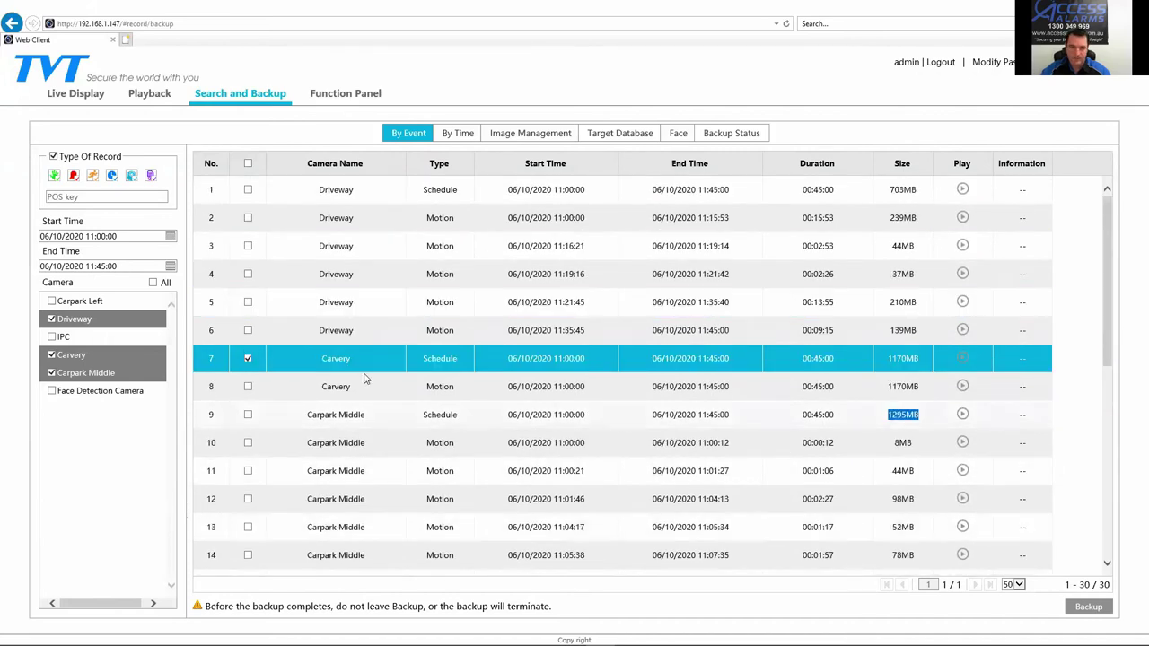
# Step: Untick the Carvery and Carpark Middle schedule recordings and tick the Driveway motion clips from 11:00:00 to 11:35:45
pyautogui.click(248, 358)
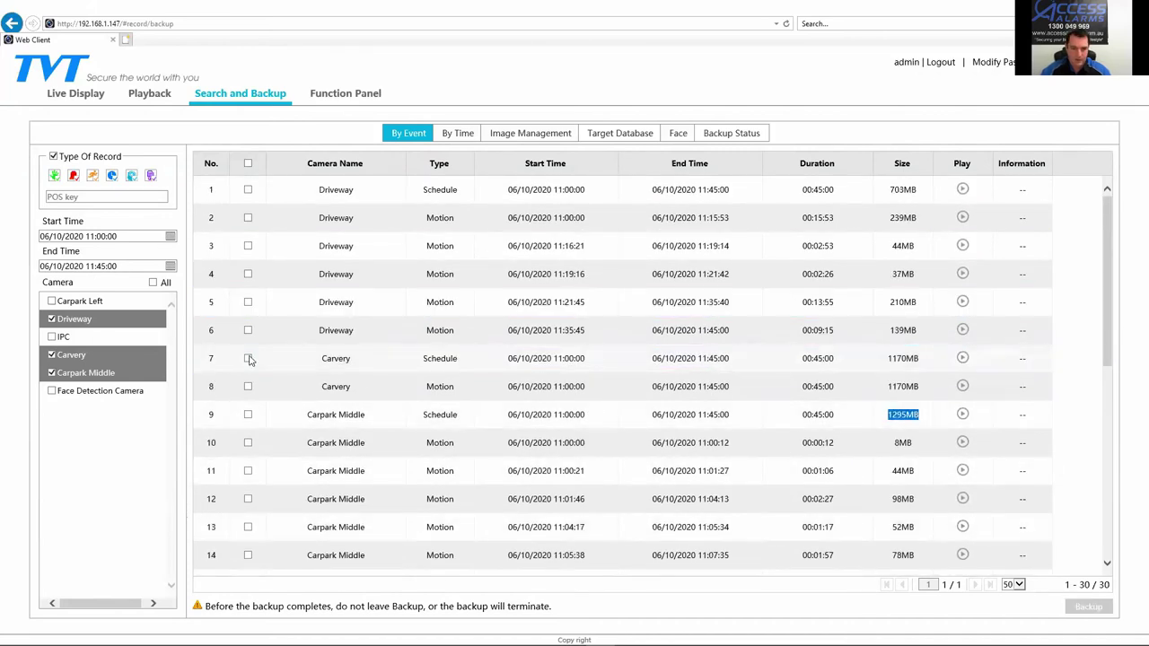
pyautogui.click(883, 414)
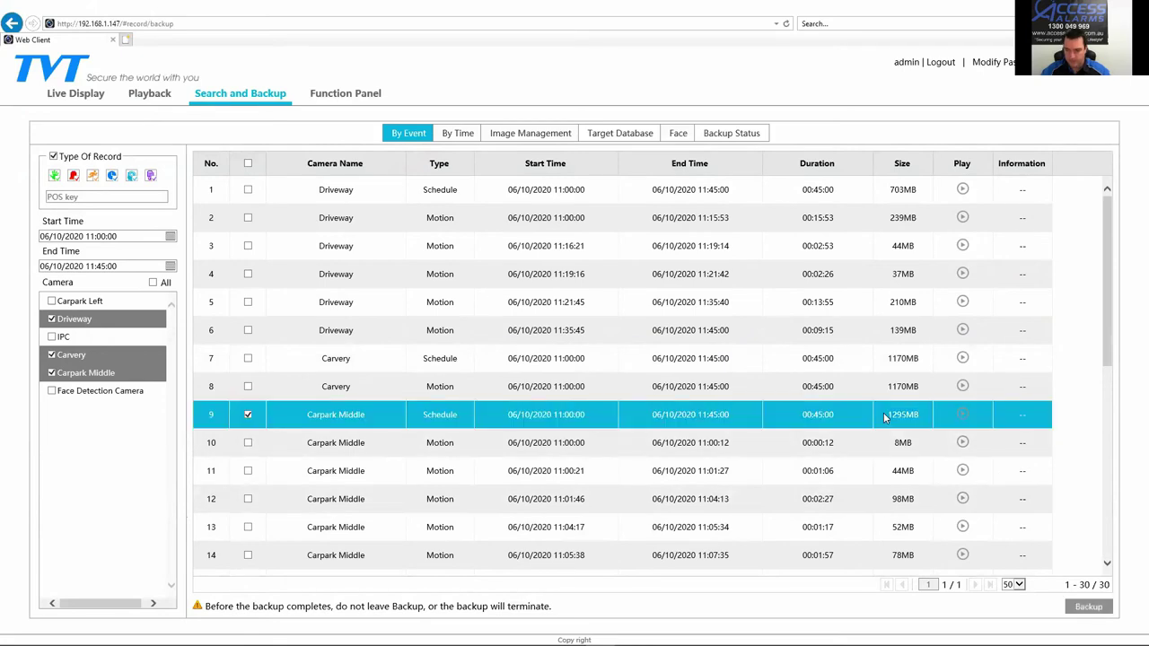
pyautogui.click(249, 415)
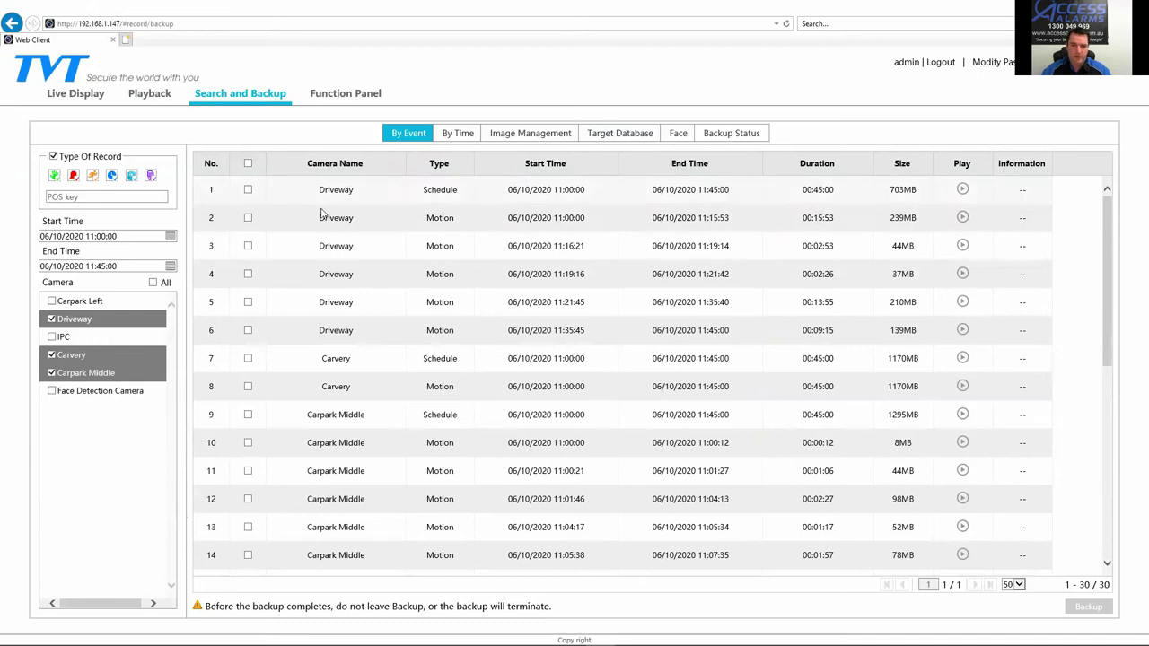
pyautogui.click(429, 218)
pyautogui.click(440, 245)
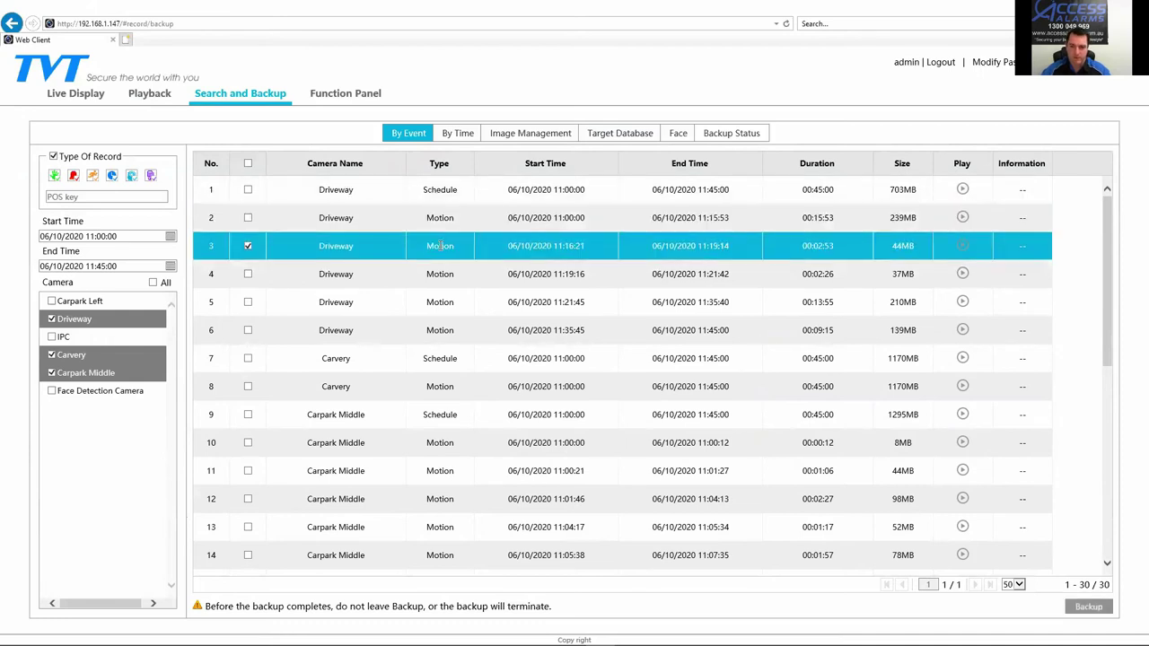
pyautogui.click(248, 219)
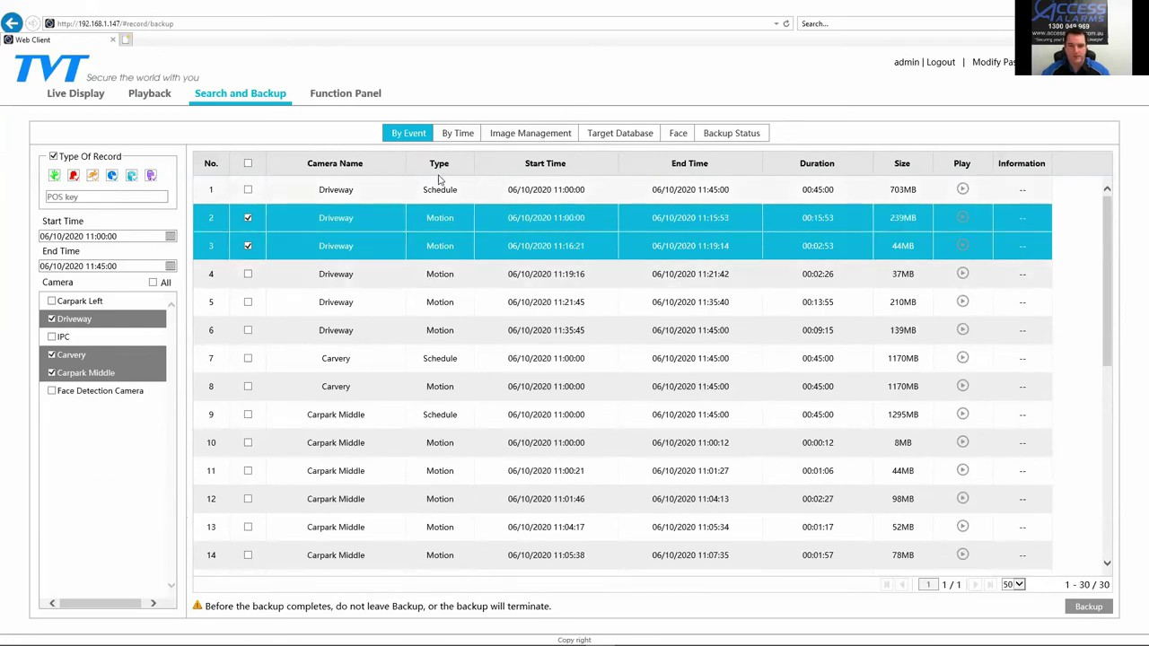
pyautogui.click(249, 276)
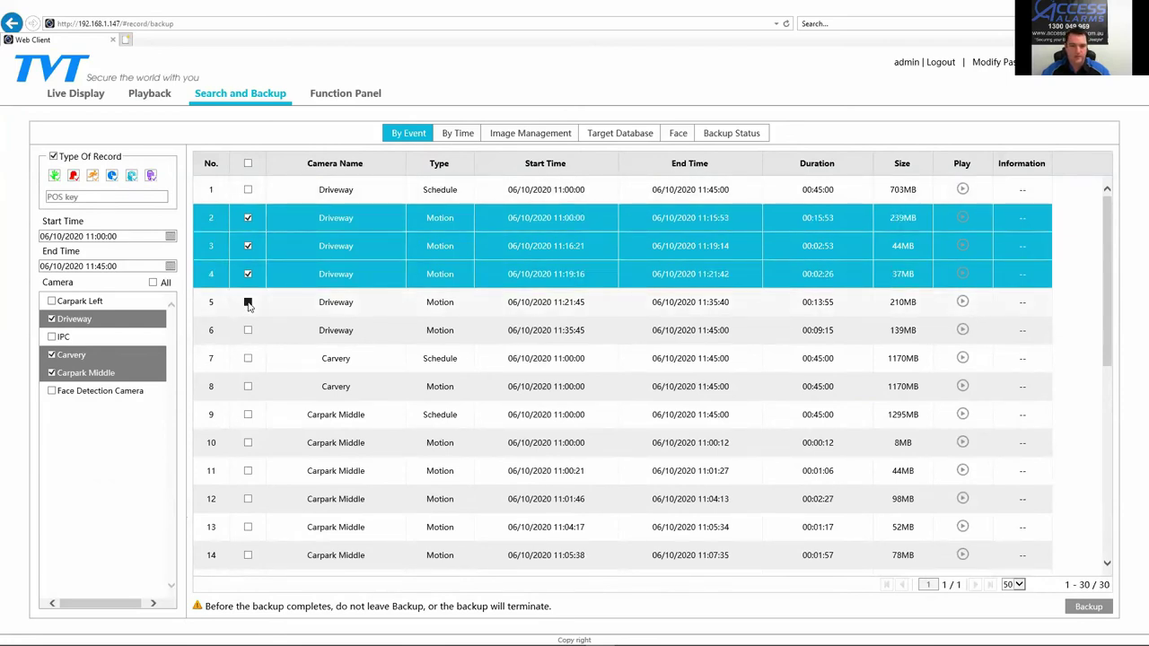
pyautogui.click(247, 302)
pyautogui.click(248, 330)
# Step: Tick the Carvery motion clip and the Carpark Middle recordings in rows 10 to 16
pyautogui.click(247, 388)
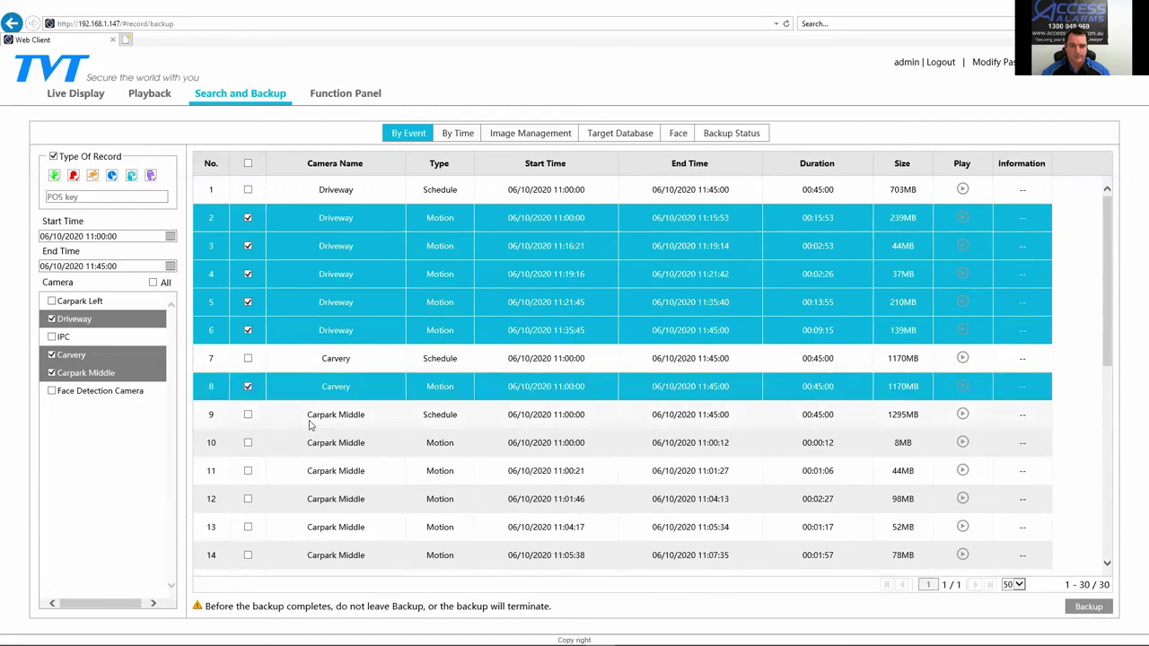
pyautogui.scroll(-1, 248, 388)
pyautogui.click(248, 383)
pyautogui.scroll(-2, 248, 412)
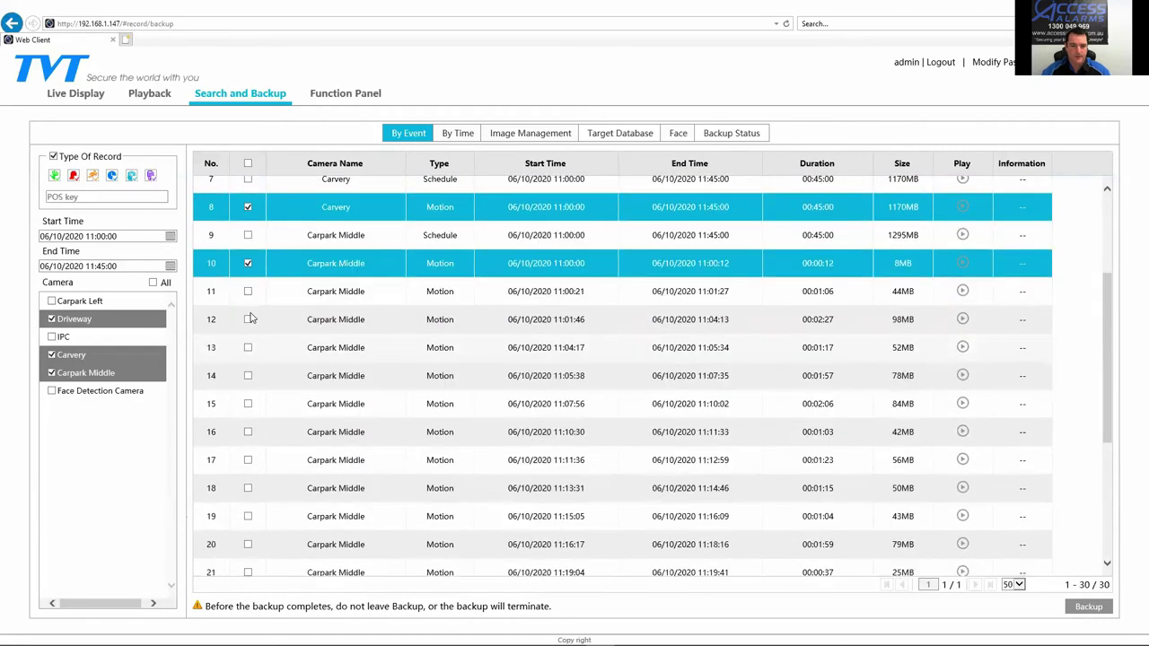
pyautogui.click(248, 291)
pyautogui.click(248, 319)
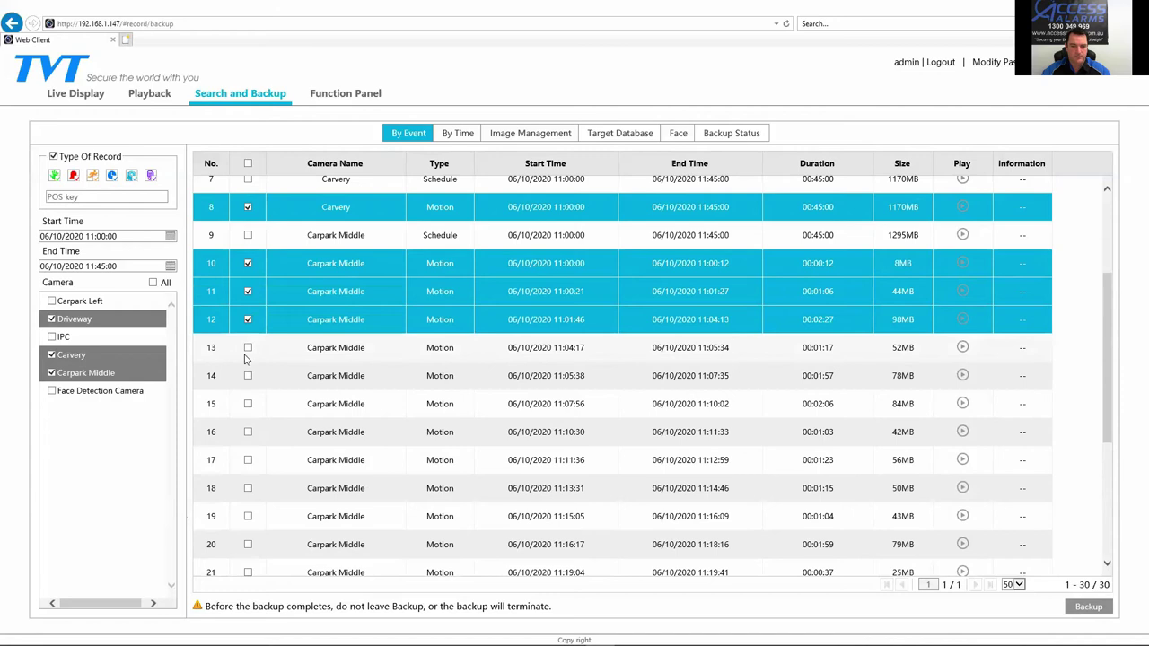
pyautogui.click(247, 348)
pyautogui.click(248, 376)
pyautogui.scroll(-1, 249, 377)
pyautogui.click(249, 350)
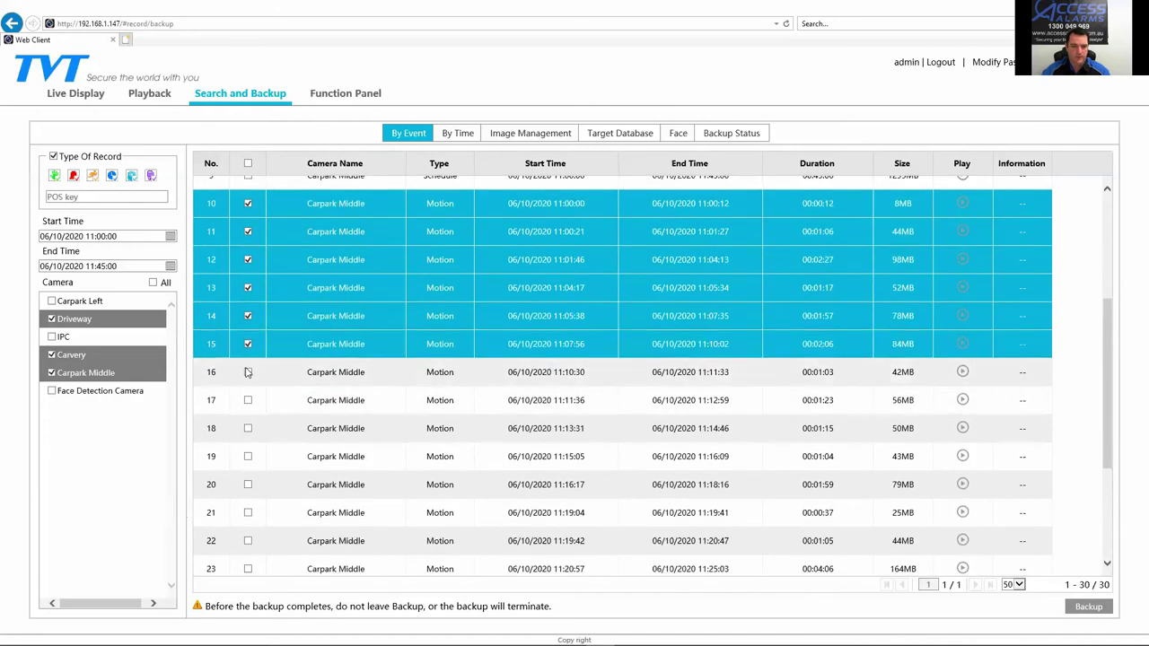
pyautogui.click(248, 373)
# Step: Select all recordings, then untick the Schedule recordings in rows 1, 7 and 9
pyautogui.click(249, 164)
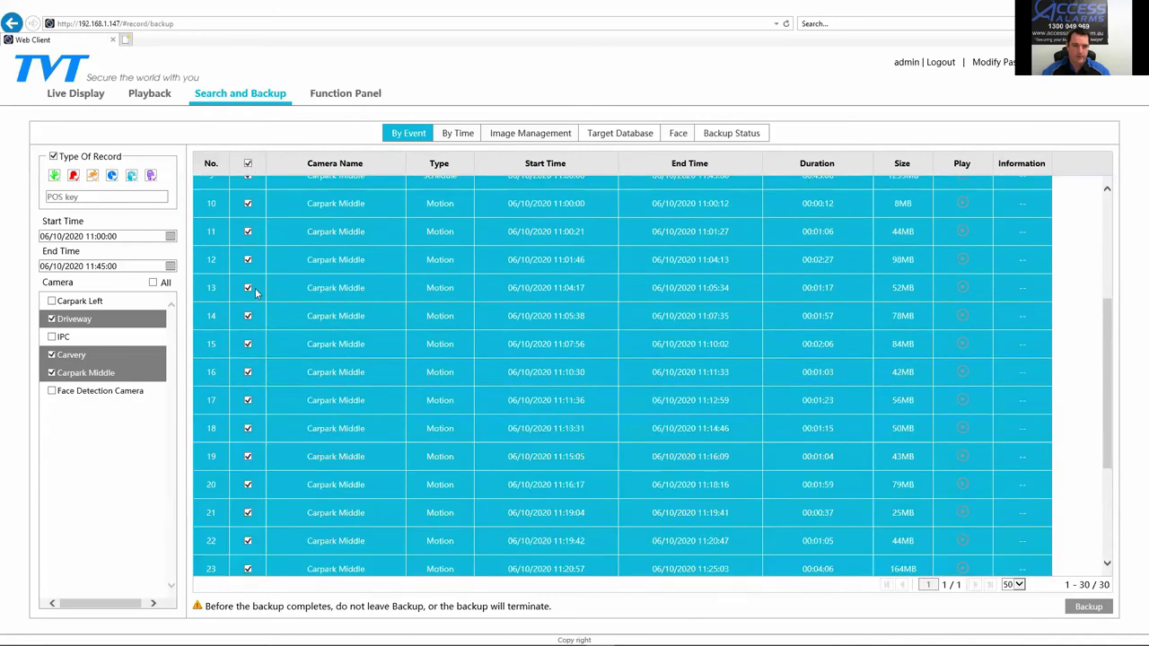
pyautogui.scroll(5, 255, 292)
pyautogui.click(249, 190)
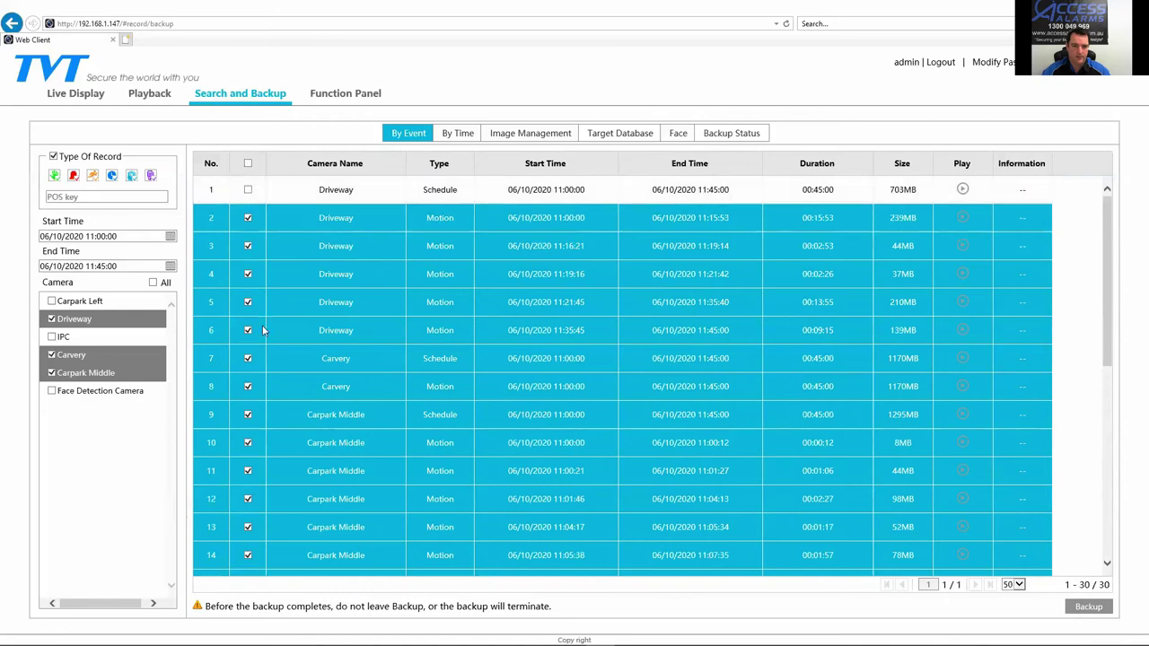
pyautogui.click(249, 359)
pyautogui.click(248, 415)
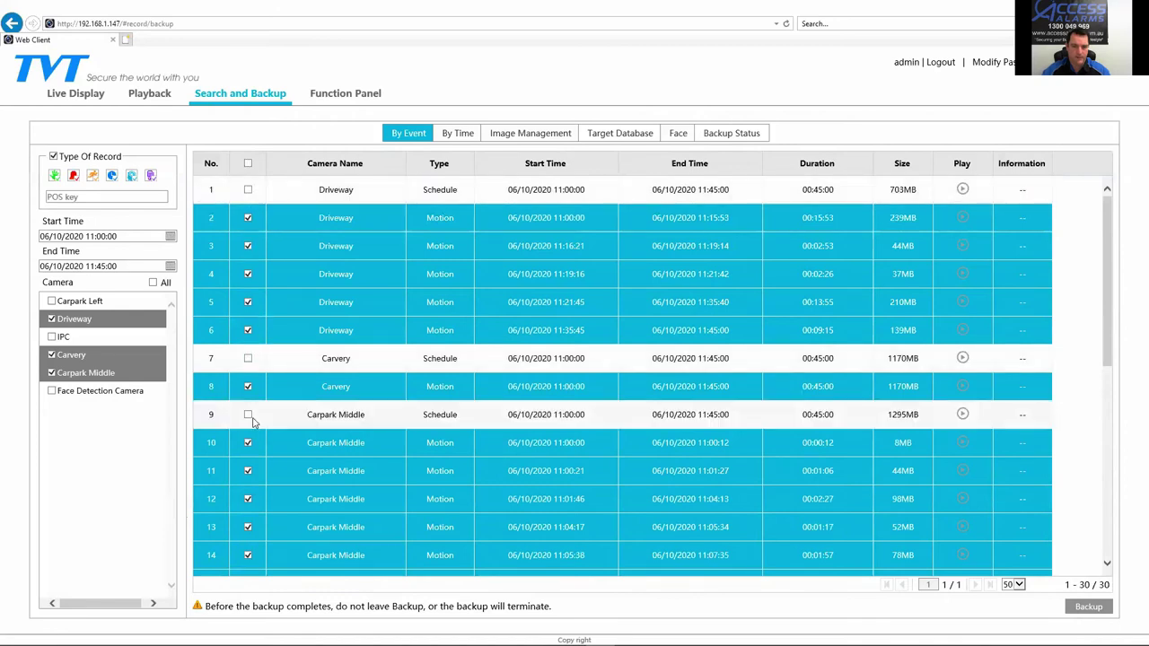
pyautogui.scroll(-8, 258, 422)
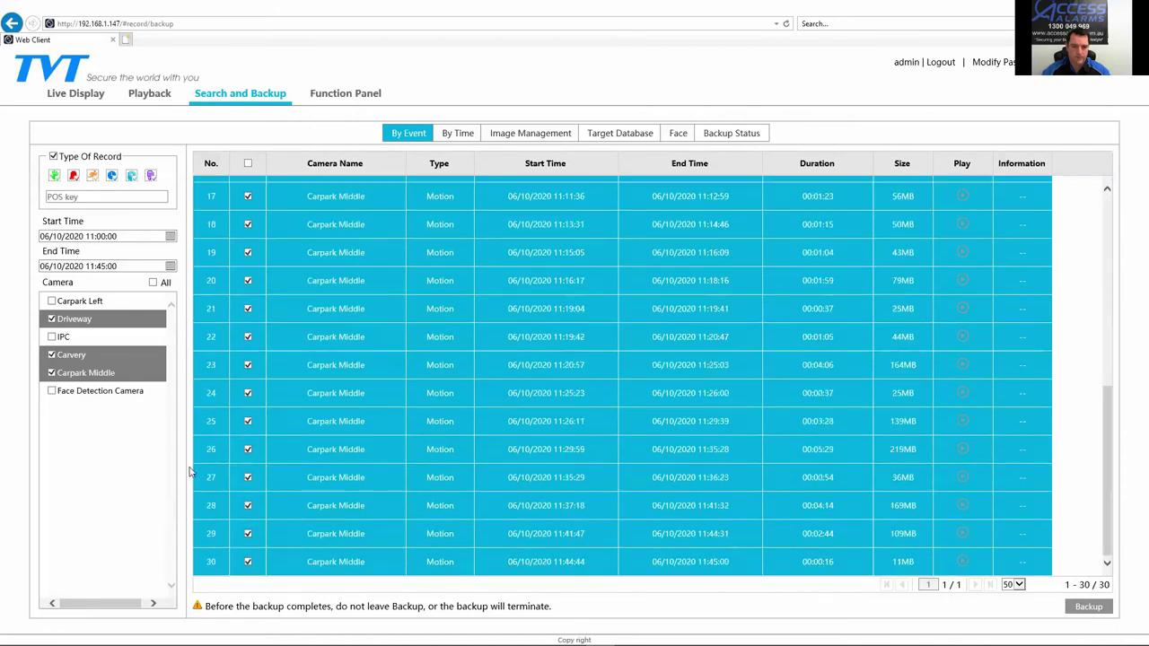
pyautogui.scroll(8, 493, 394)
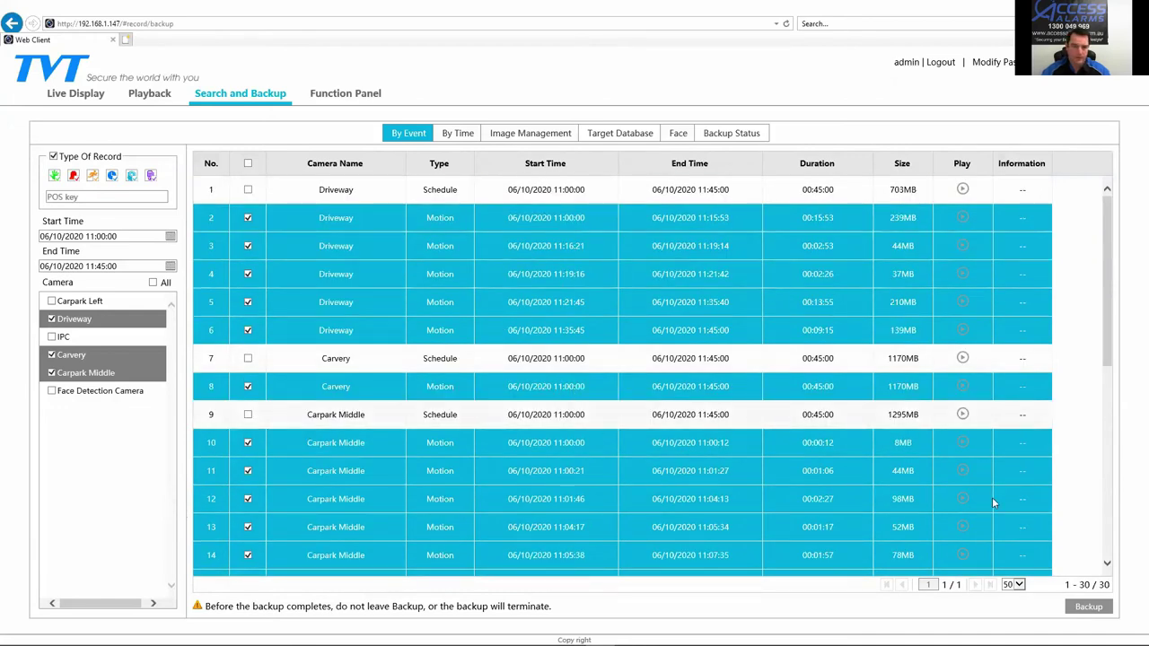
# Step: Open the backup settings, try Remote Device as the destination, then return it to Local
pyautogui.click(1102, 611)
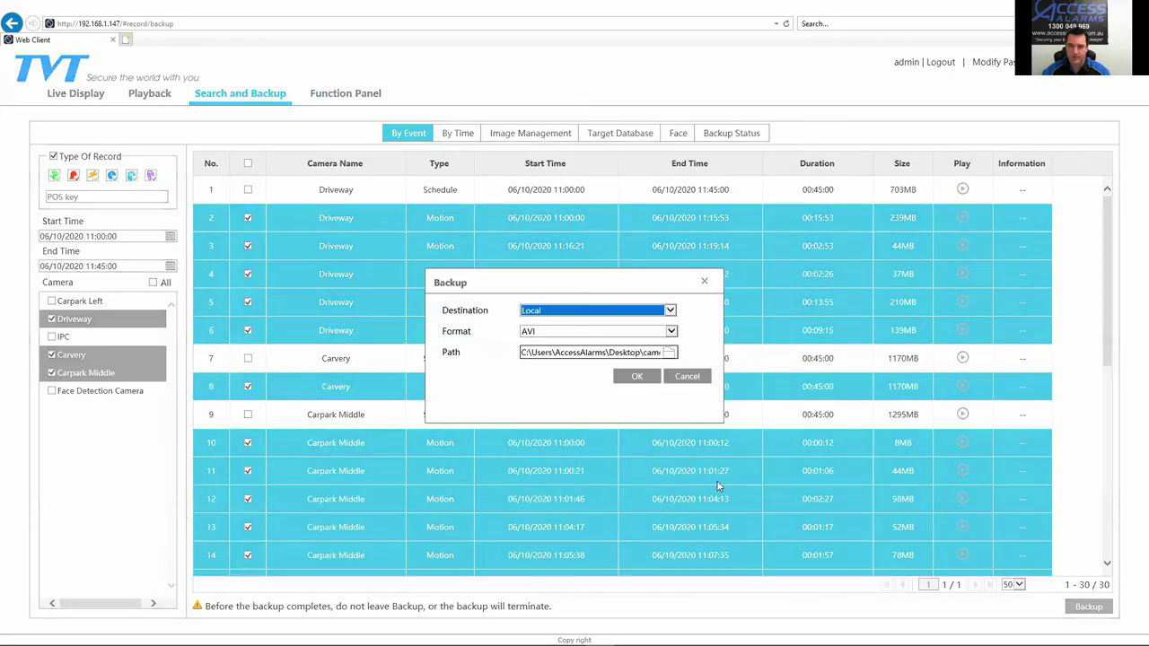
pyautogui.click(569, 311)
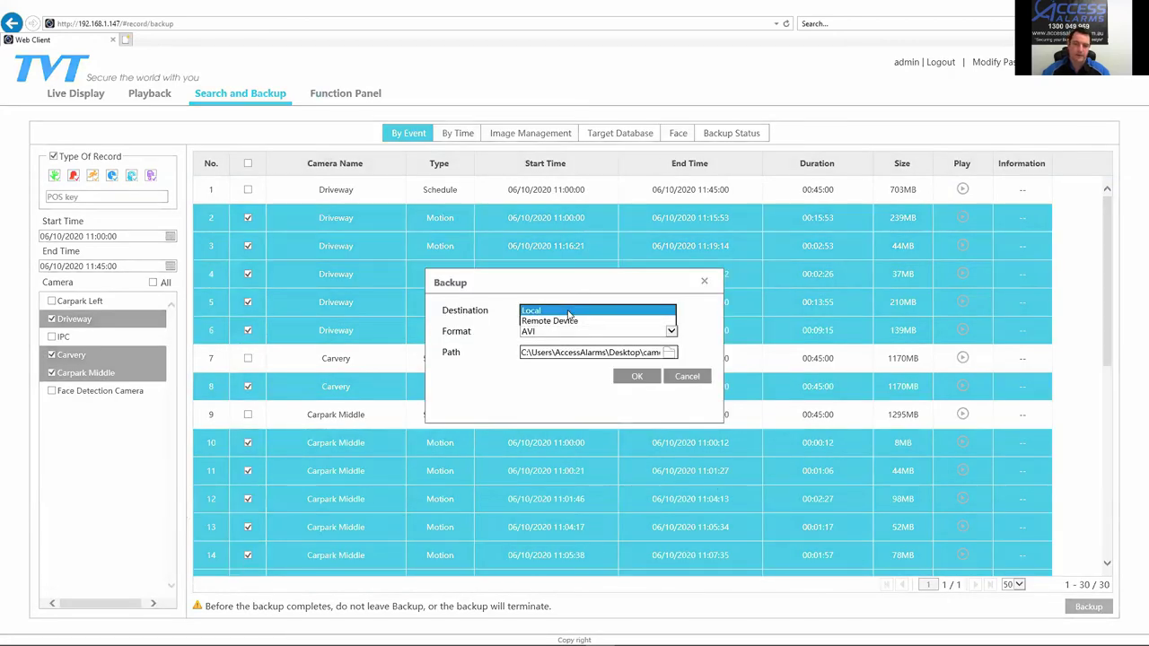
pyautogui.click(568, 311)
pyautogui.click(568, 310)
pyautogui.click(560, 326)
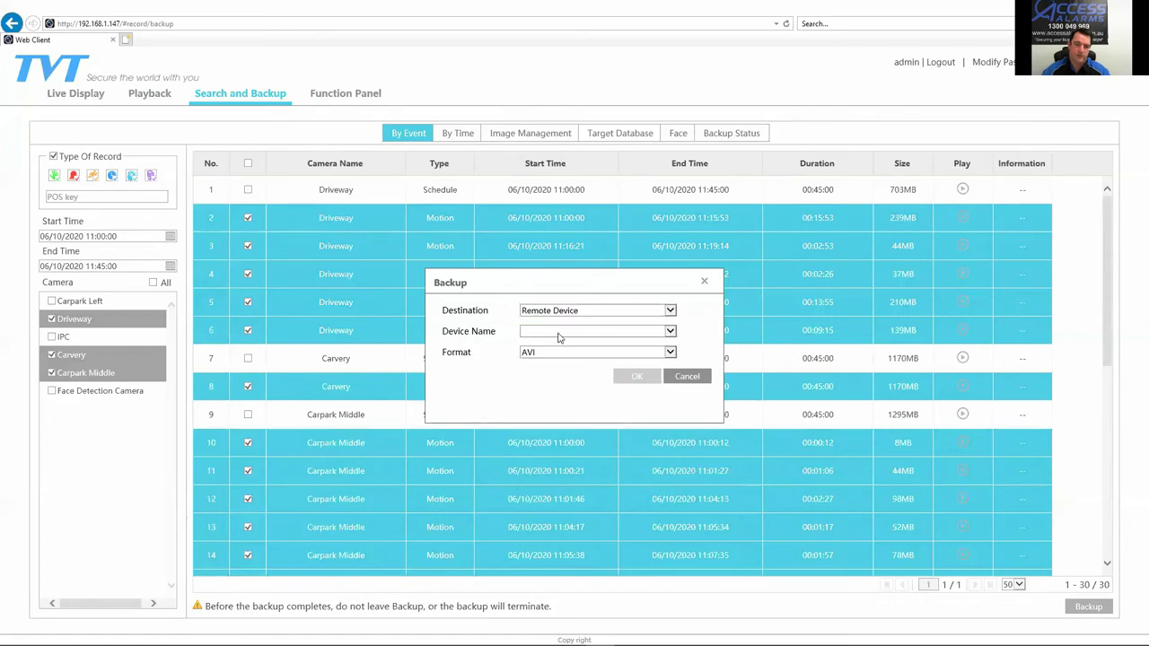
pyautogui.click(560, 332)
pyautogui.click(531, 332)
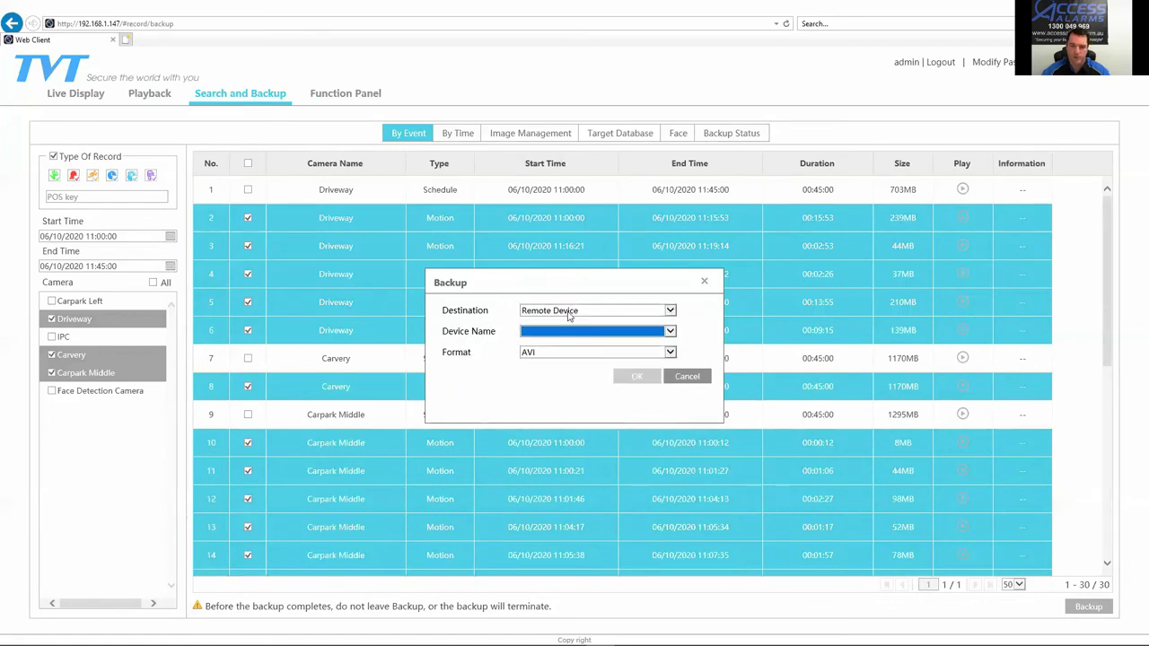
pyautogui.click(541, 309)
pyautogui.click(541, 302)
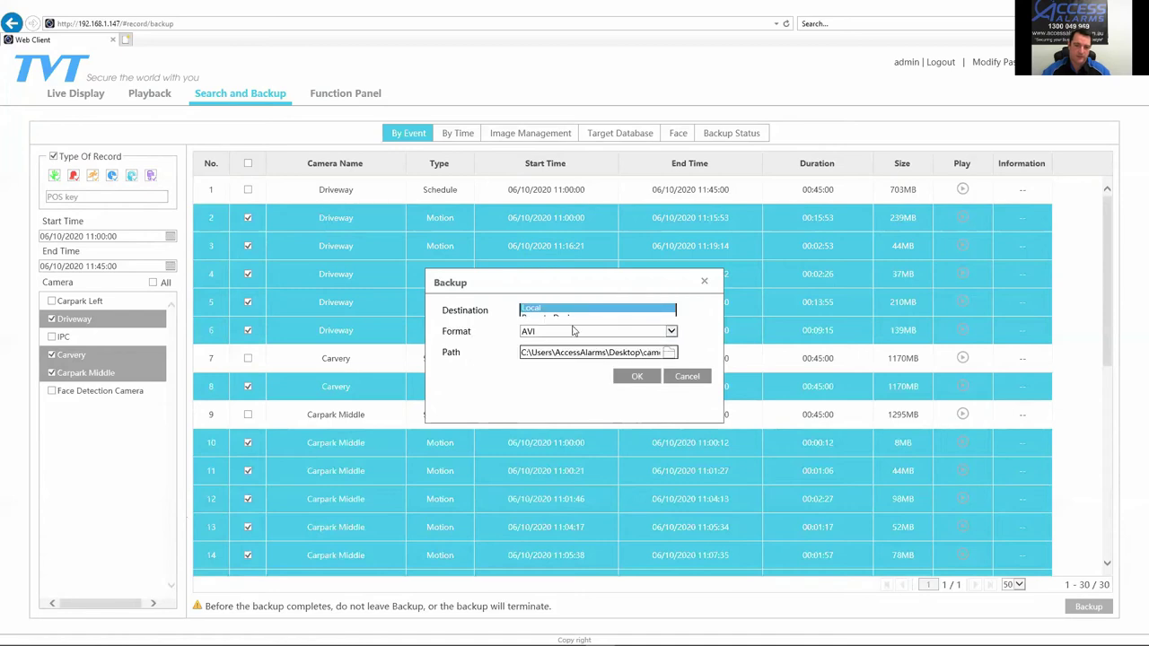
# Step: Set the backup path to the Desktop cameras folder and inspect the resulting path text
pyautogui.click(666, 353)
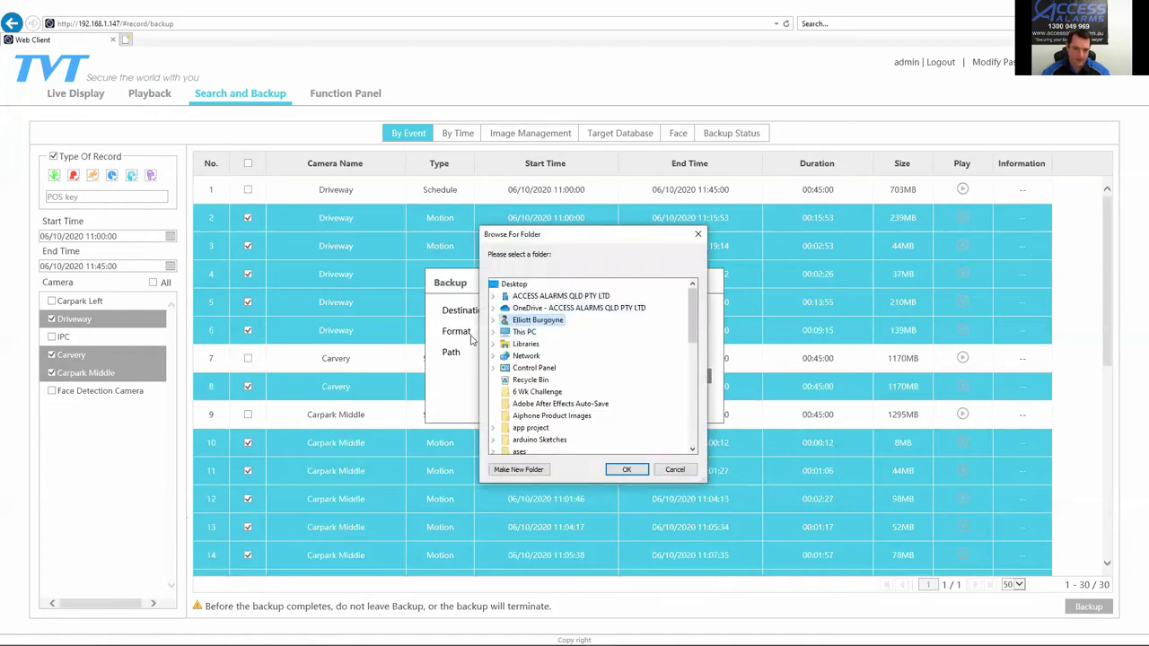
pyautogui.scroll(-4, 571, 424)
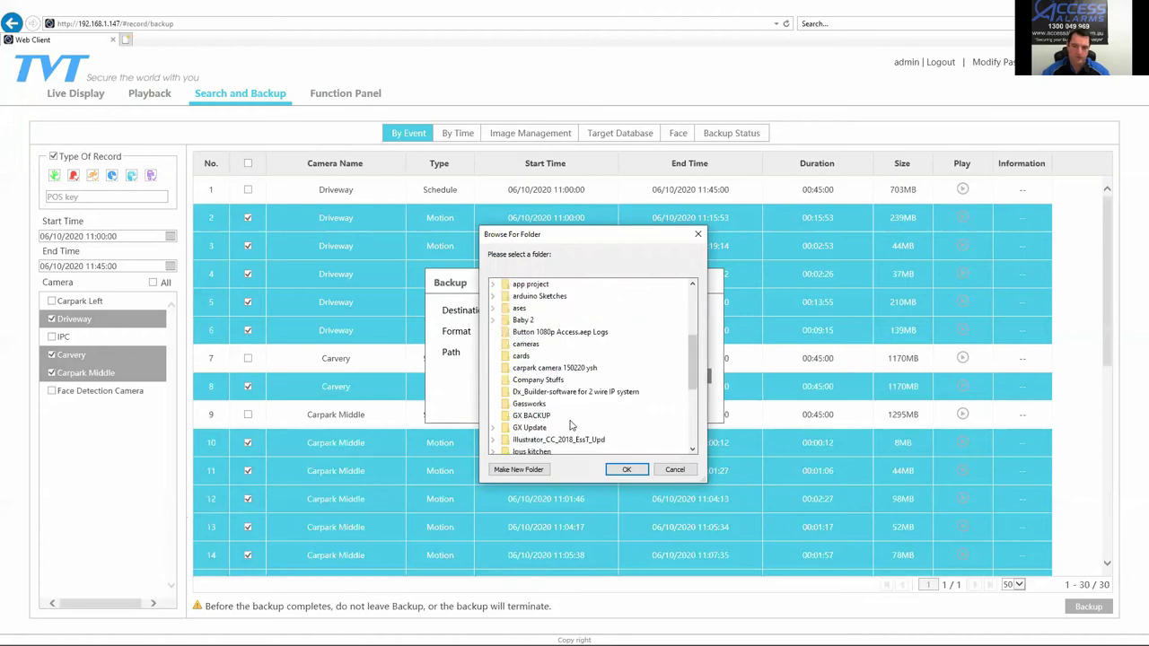
pyautogui.click(526, 345)
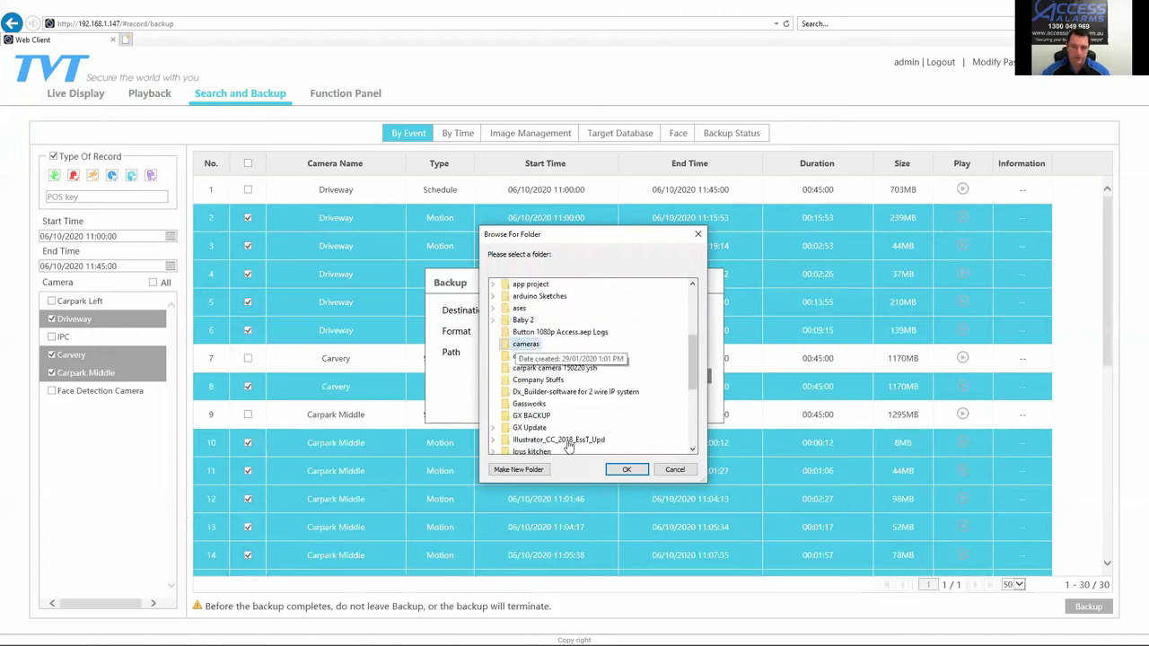
pyautogui.click(626, 471)
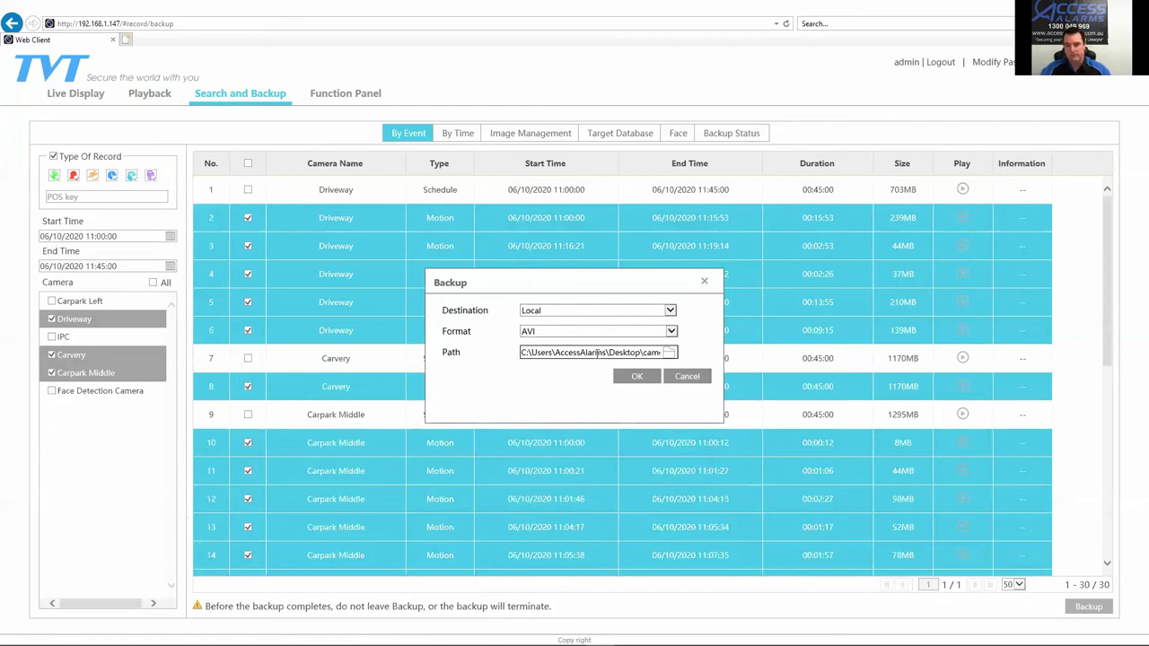
pyautogui.moveTo(598, 353); pyautogui.dragTo(501, 357)
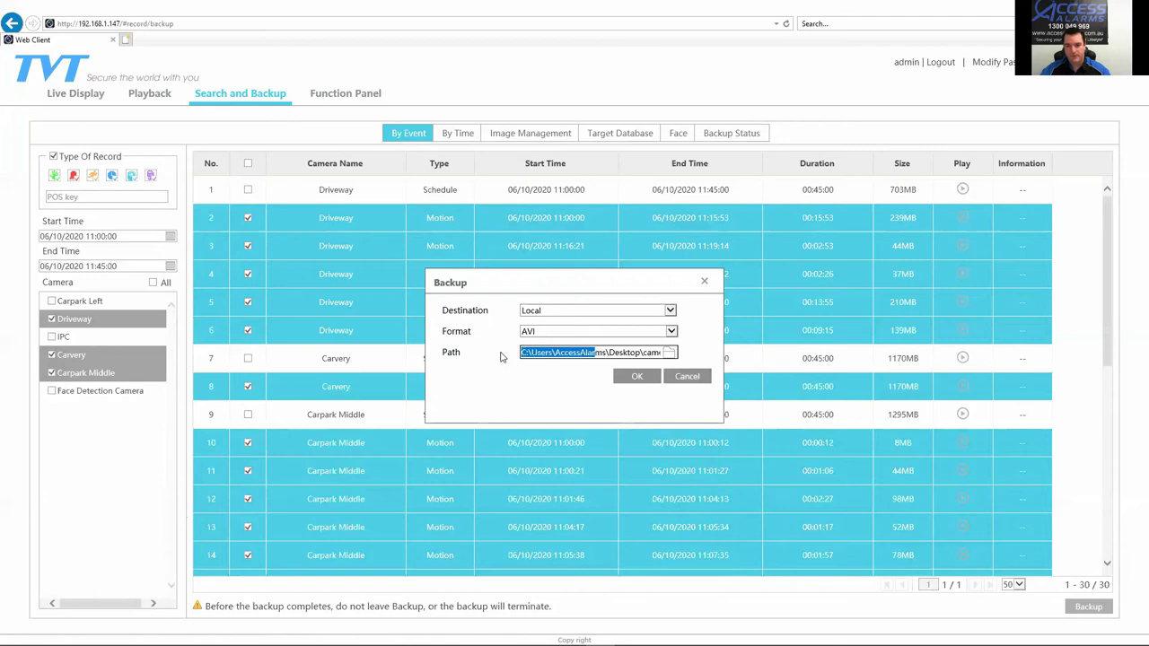
pyautogui.moveTo(673, 354); pyautogui.dragTo(640, 354)
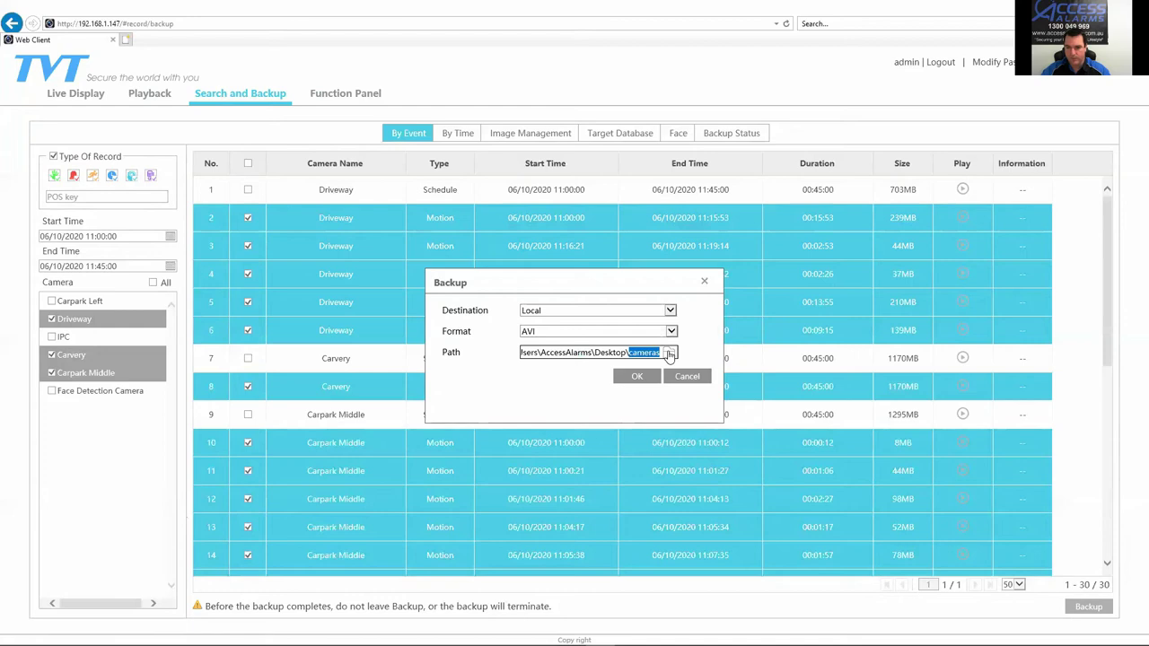
# Step: Change the backup path to C:\Canon and start the AVI backup
pyautogui.click(669, 353)
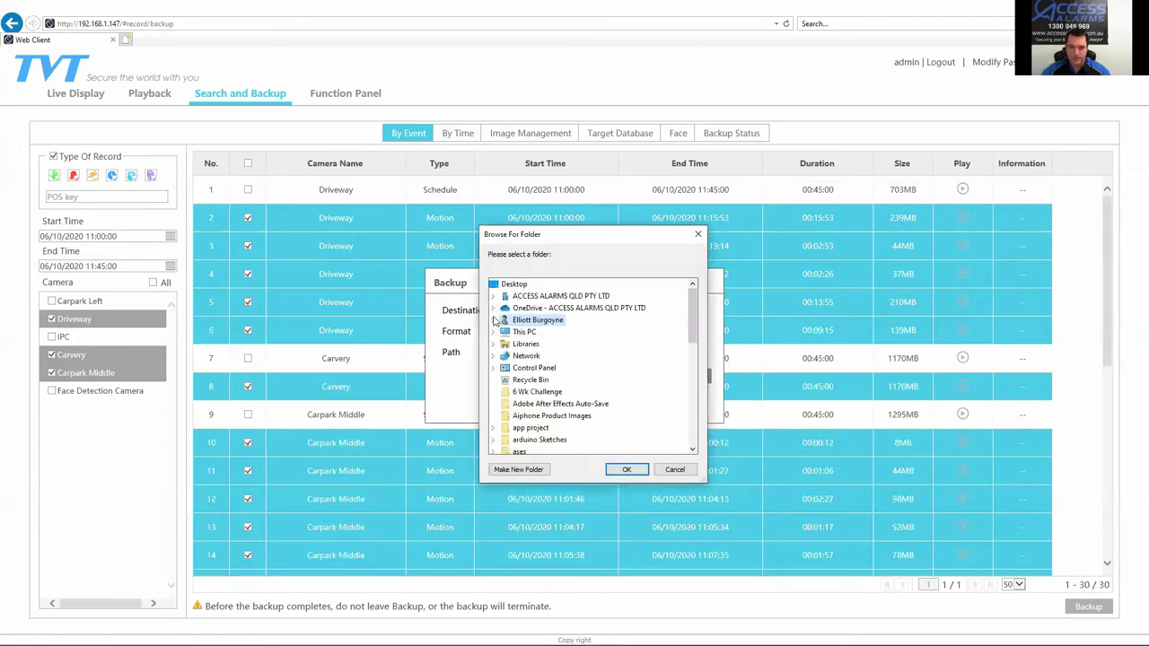
pyautogui.click(493, 332)
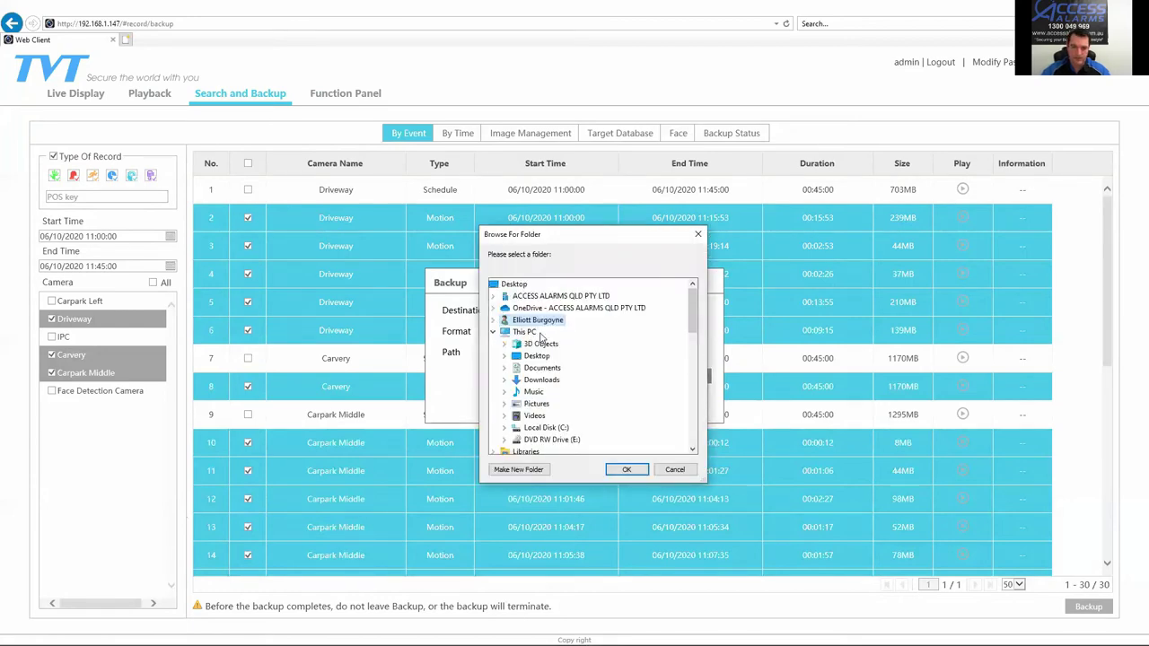
pyautogui.doubleClick(544, 429)
pyautogui.scroll(-2, 550, 303)
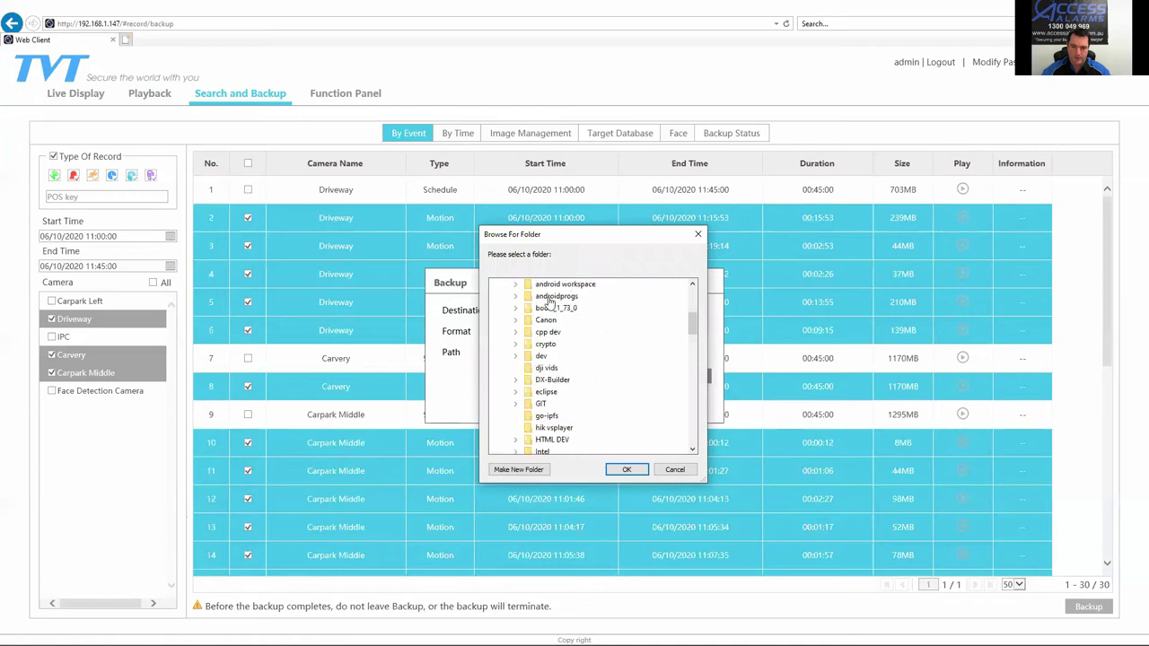
pyautogui.doubleClick(545, 320)
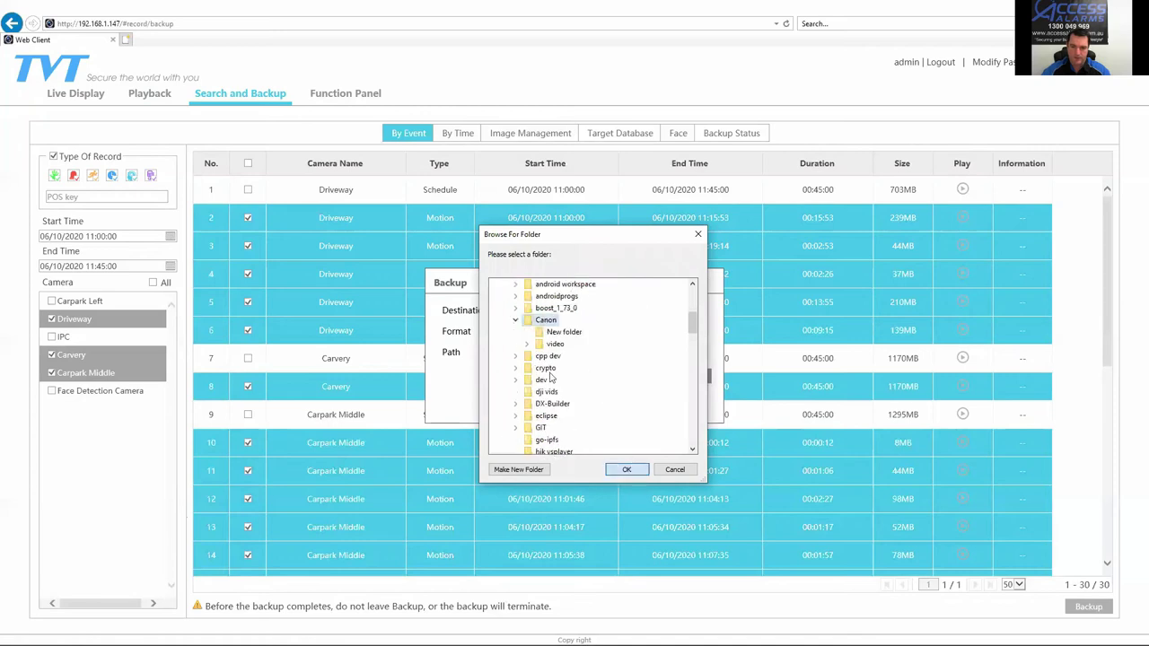
pyautogui.click(627, 470)
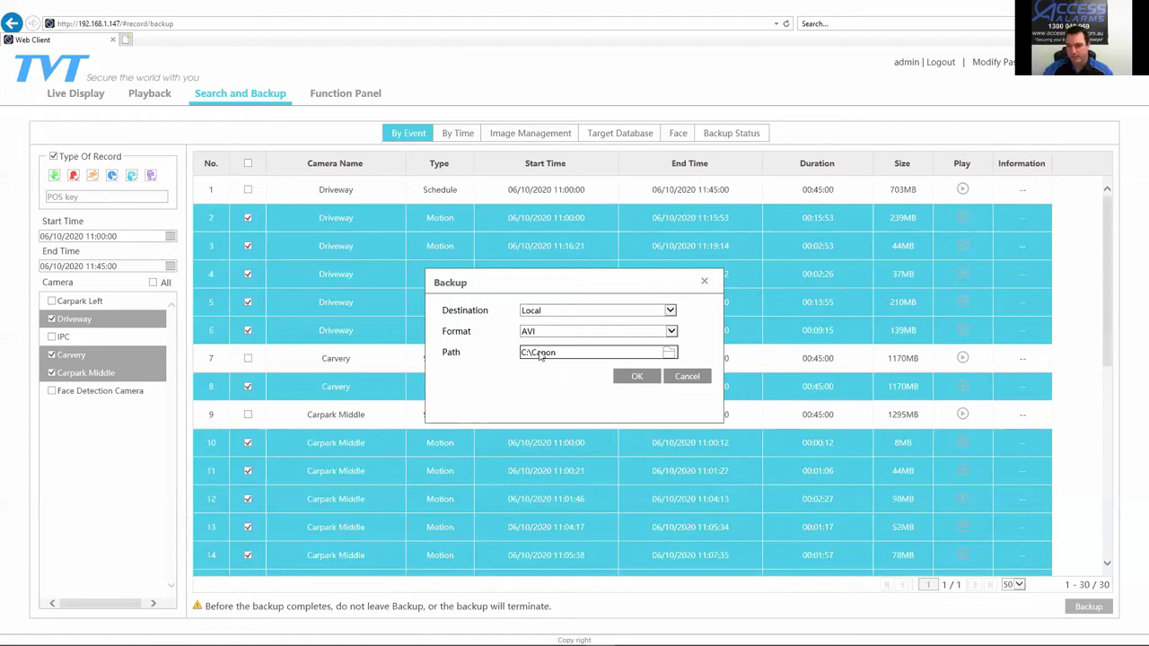
pyautogui.click(634, 377)
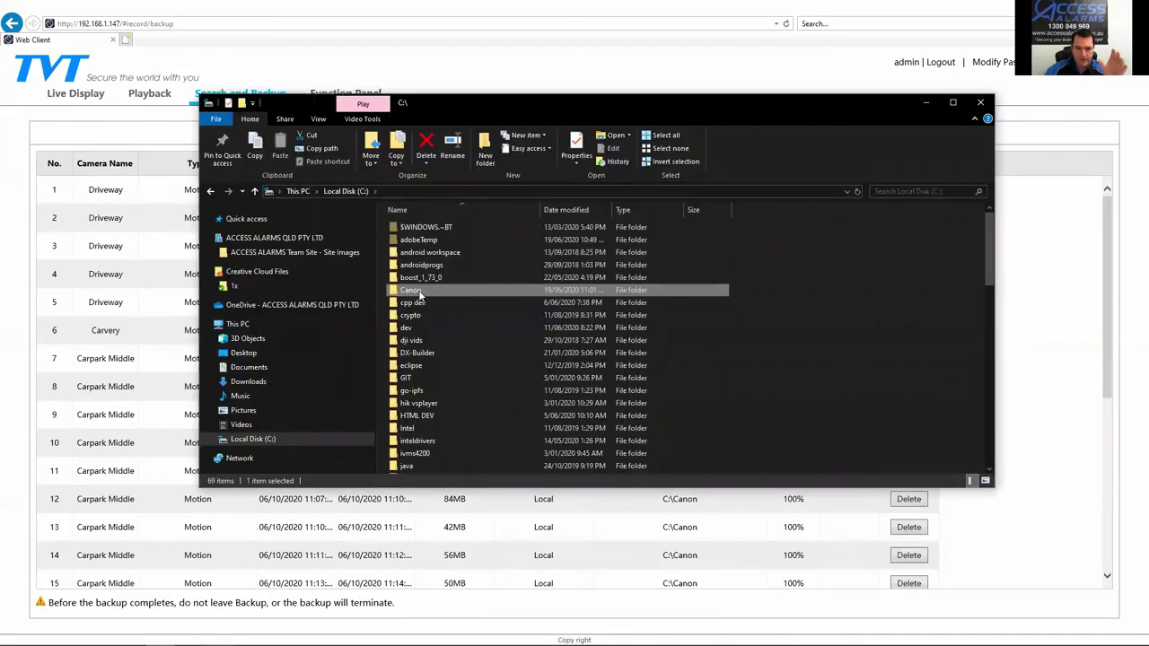
# Step: View the Canon folder's properties (5.54 GB, 27 files), cancel without changes, and move Explorer right
pyautogui.rightClick(420, 295)
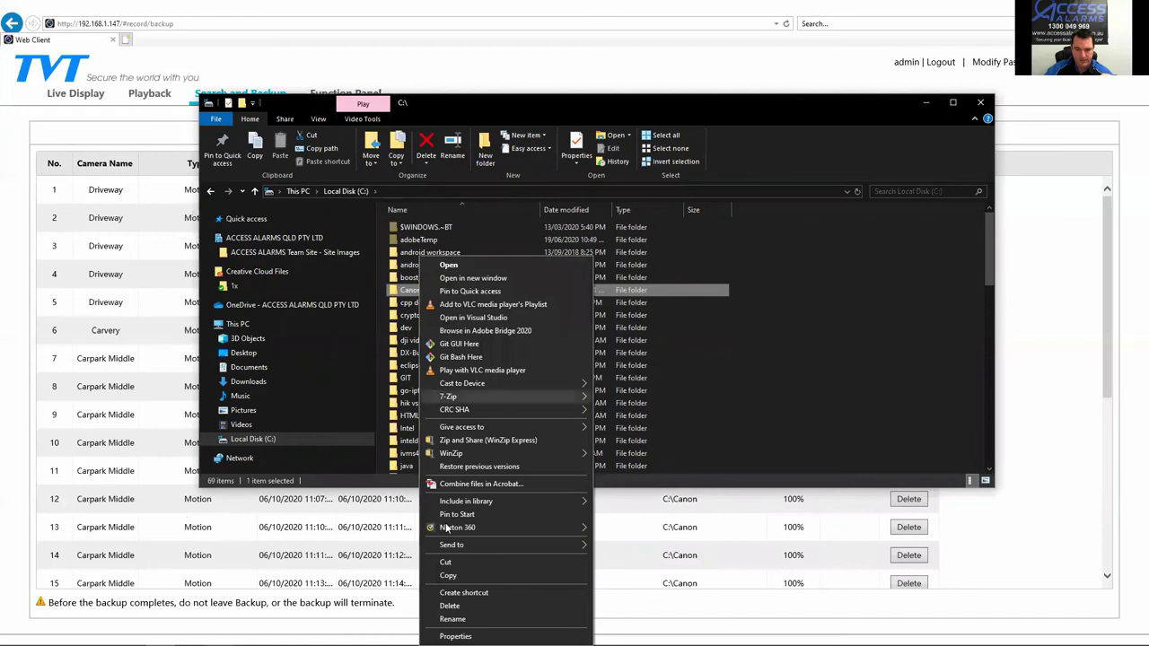
pyautogui.click(458, 637)
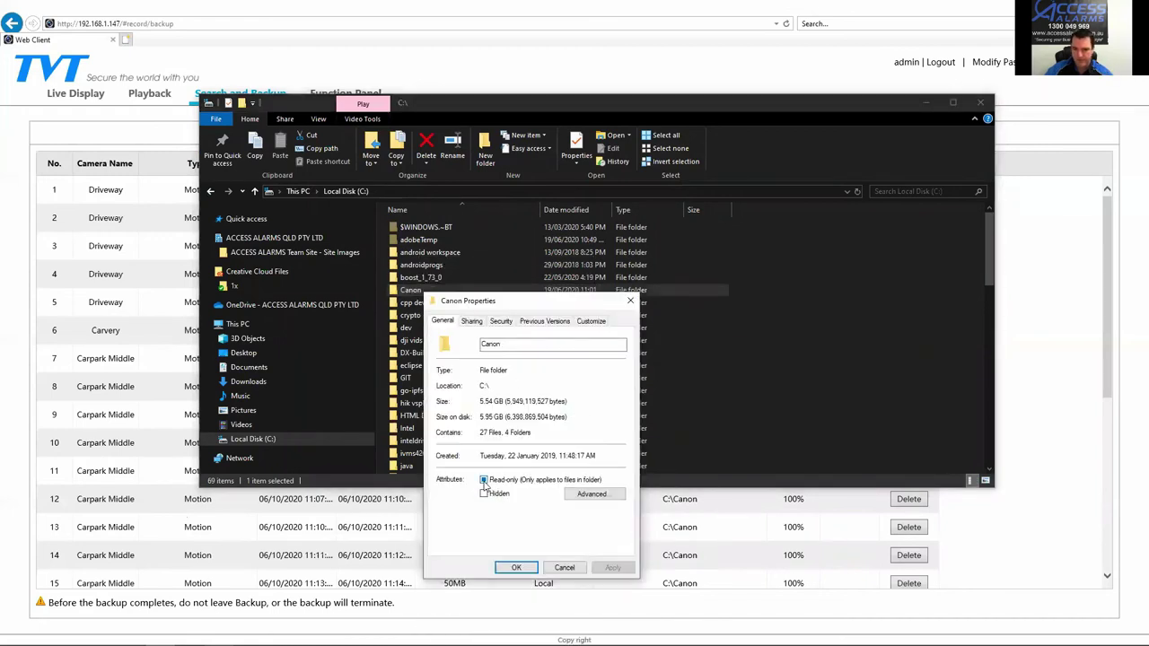
pyautogui.click(484, 481)
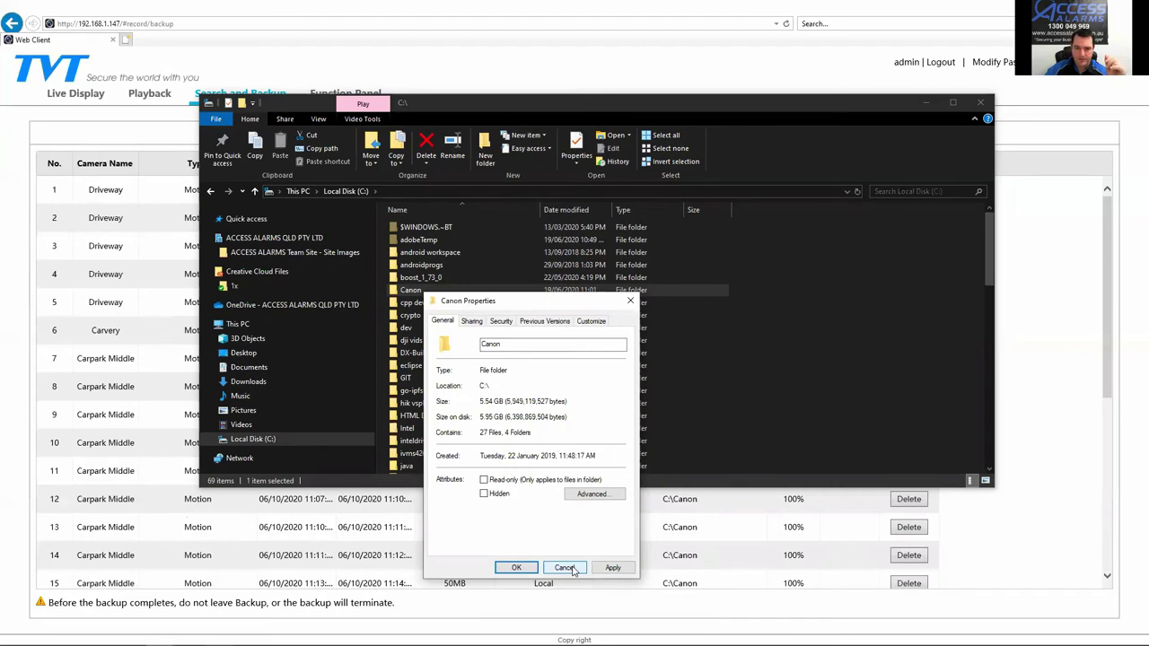
pyautogui.click(564, 567)
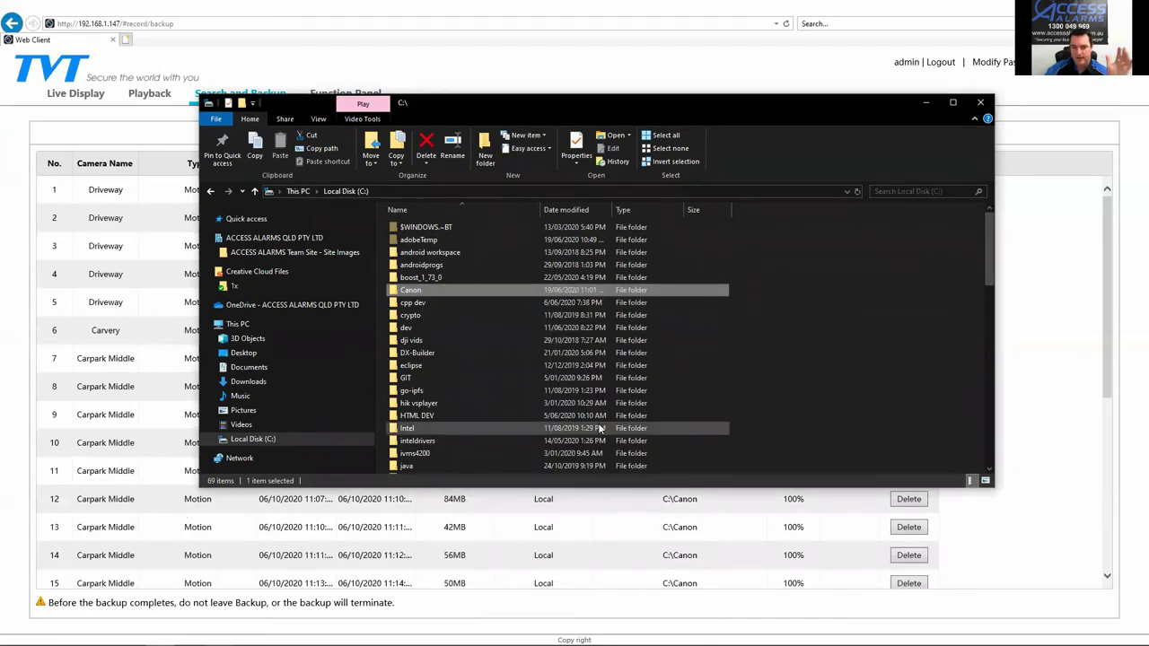
pyautogui.moveTo(463, 106); pyautogui.dragTo(918, 117)
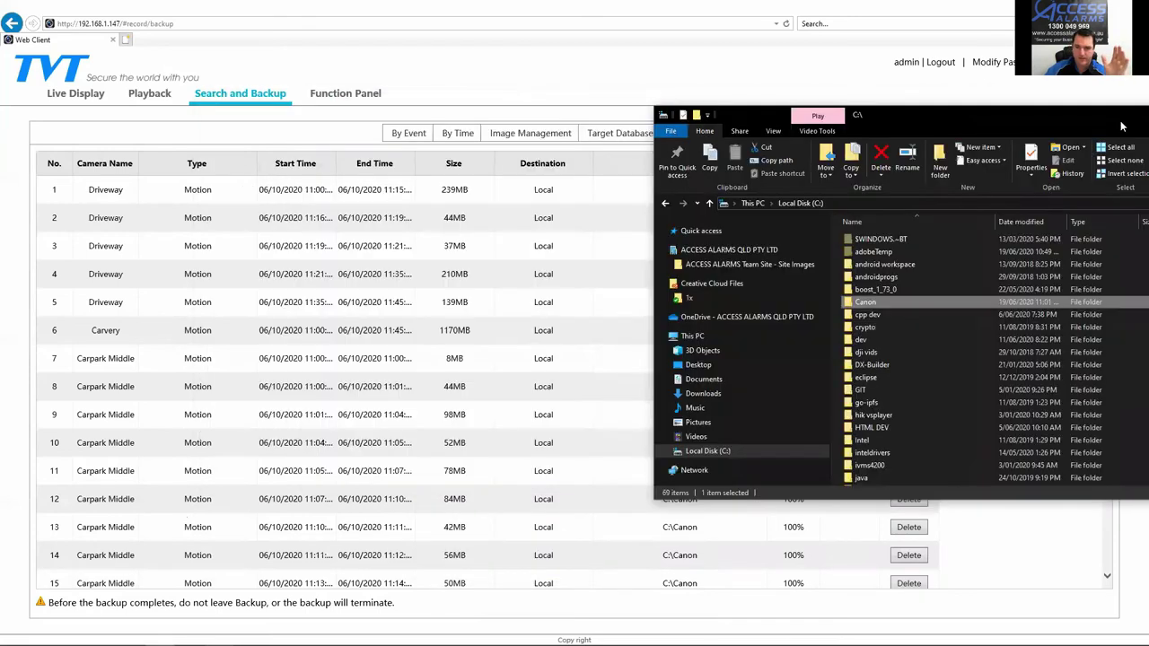
pyautogui.click(1123, 54)
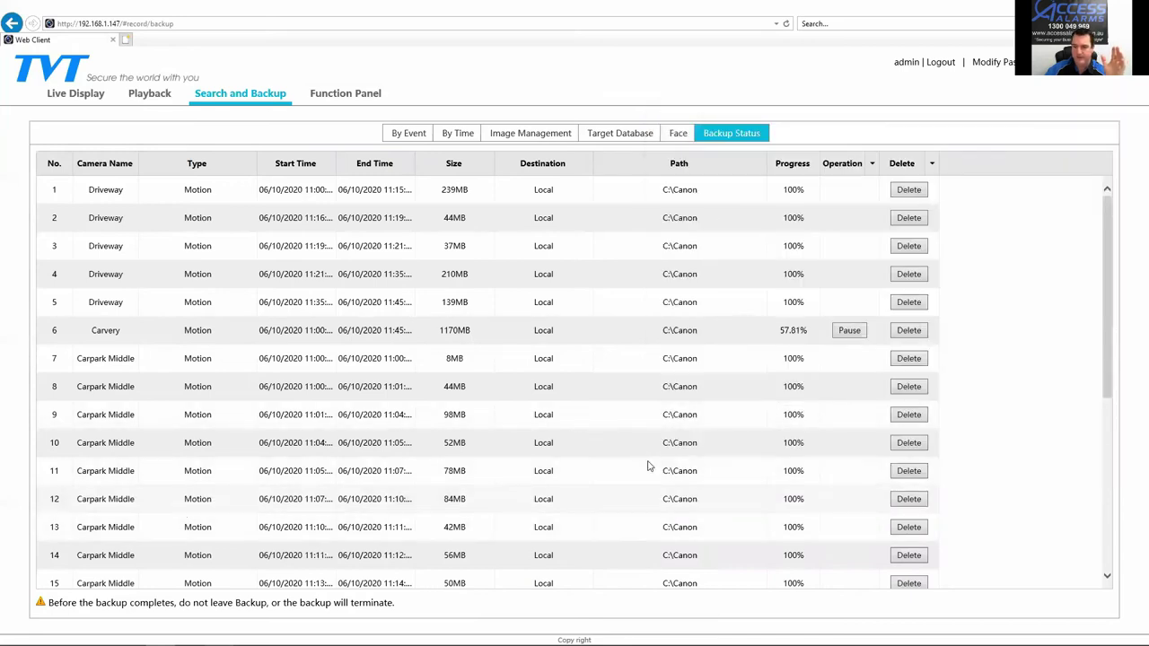
pyautogui.scroll(-5, 646, 457)
pyautogui.scroll(5, 646, 457)
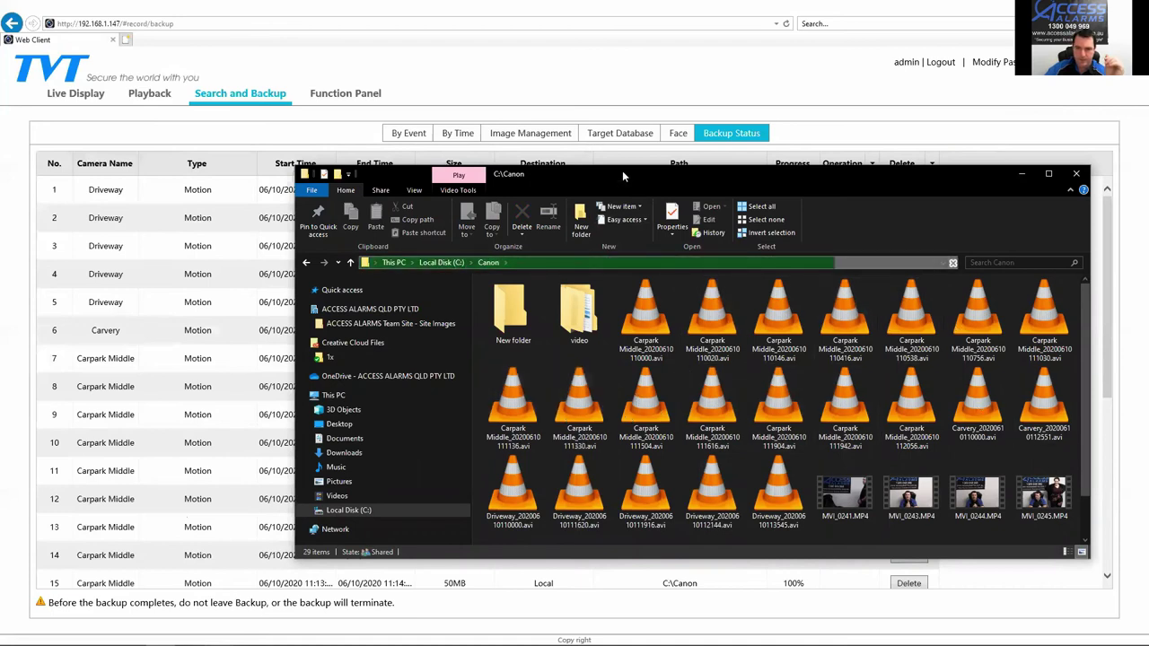
pyautogui.moveTo(622, 173); pyautogui.dragTo(681, 156)
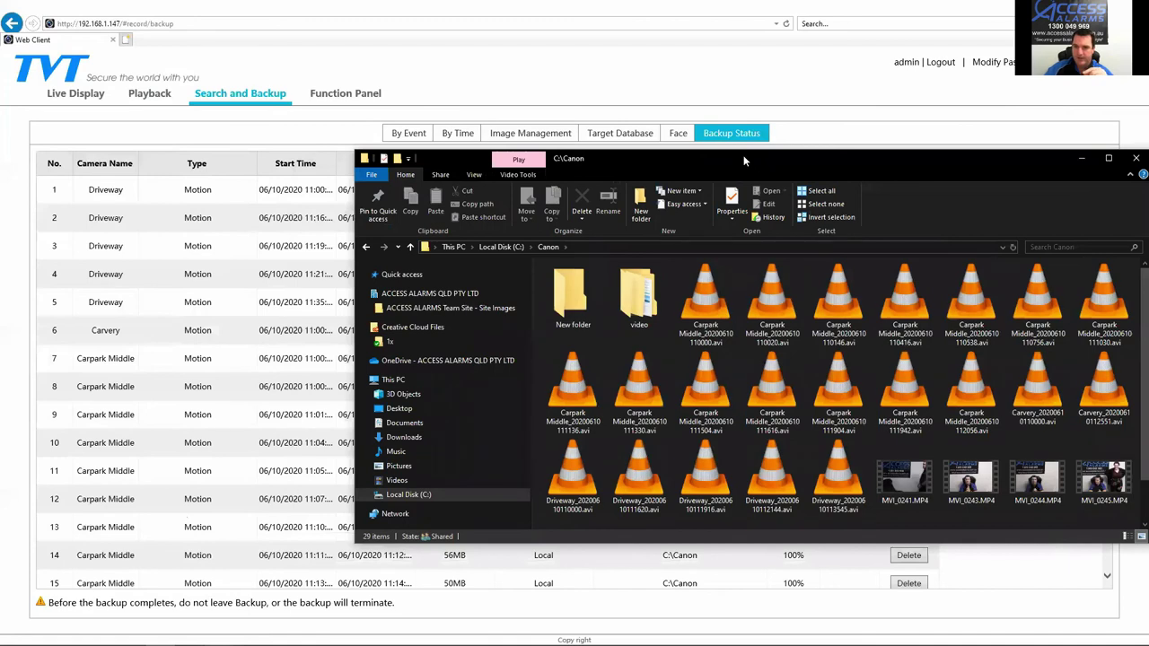
pyautogui.moveTo(597, 167); pyautogui.dragTo(451, 179)
pyautogui.click(578, 319)
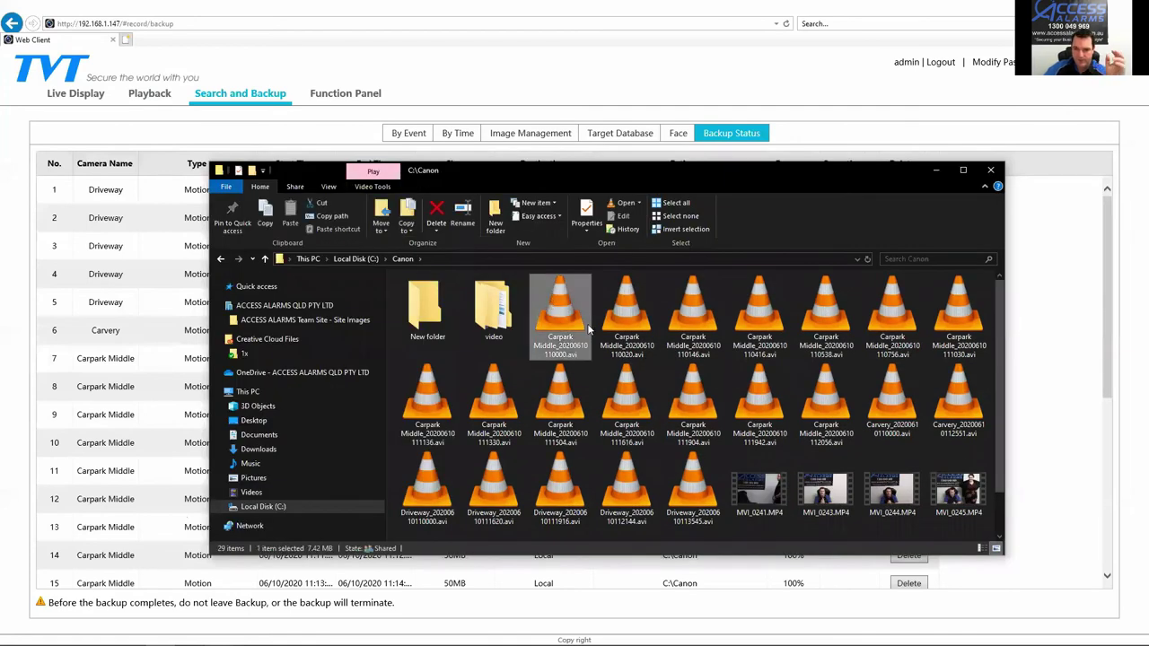
pyautogui.rightClick(577, 319)
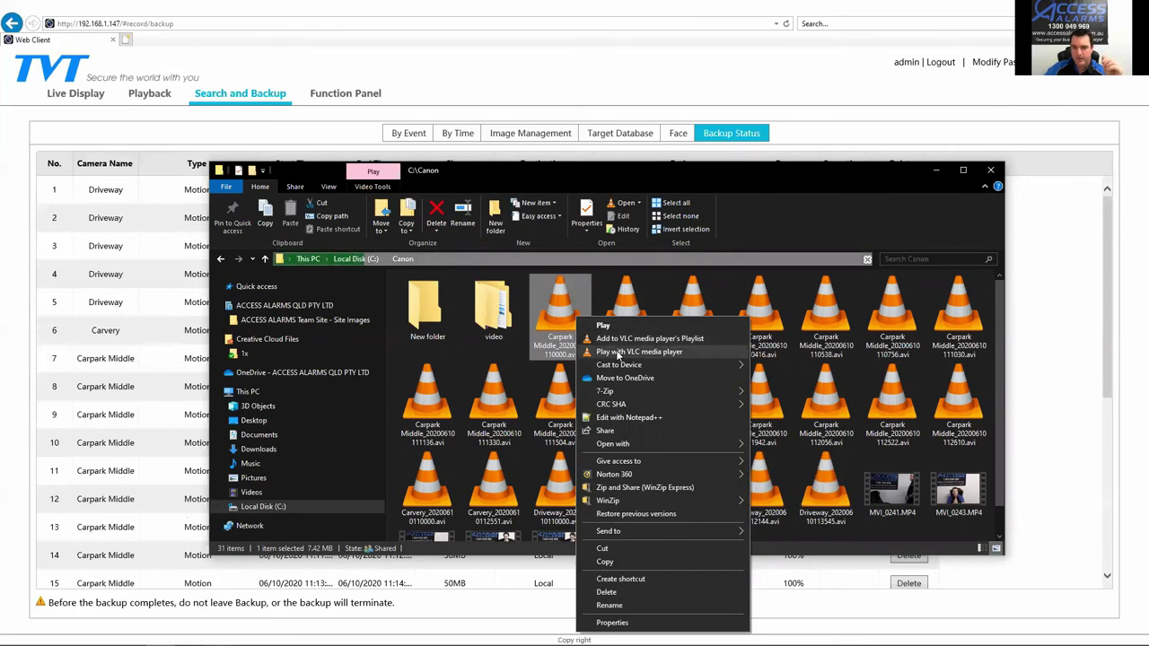
pyautogui.click(549, 339)
pyautogui.click(549, 339)
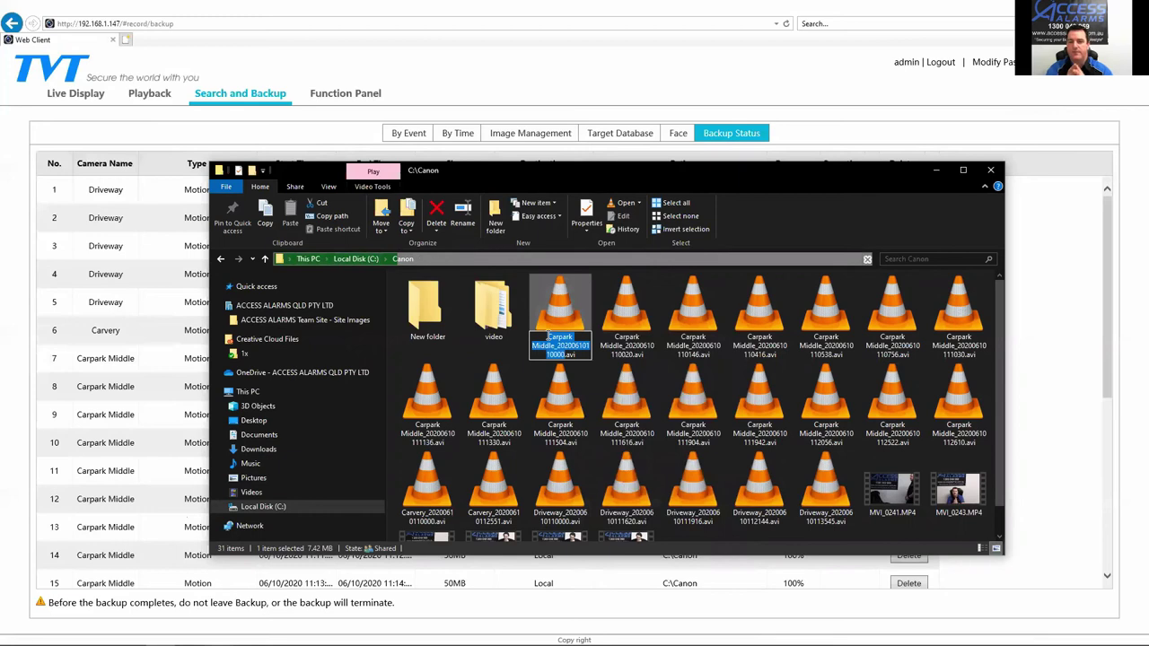
pyautogui.click(562, 312)
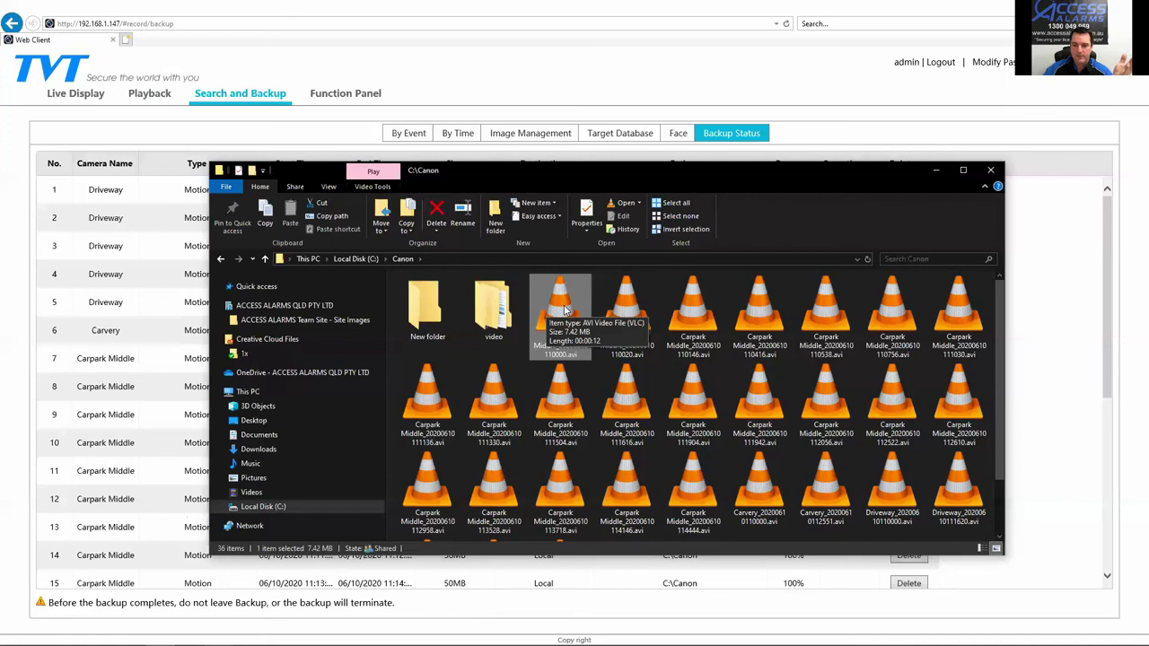
pyautogui.rightClick(565, 307)
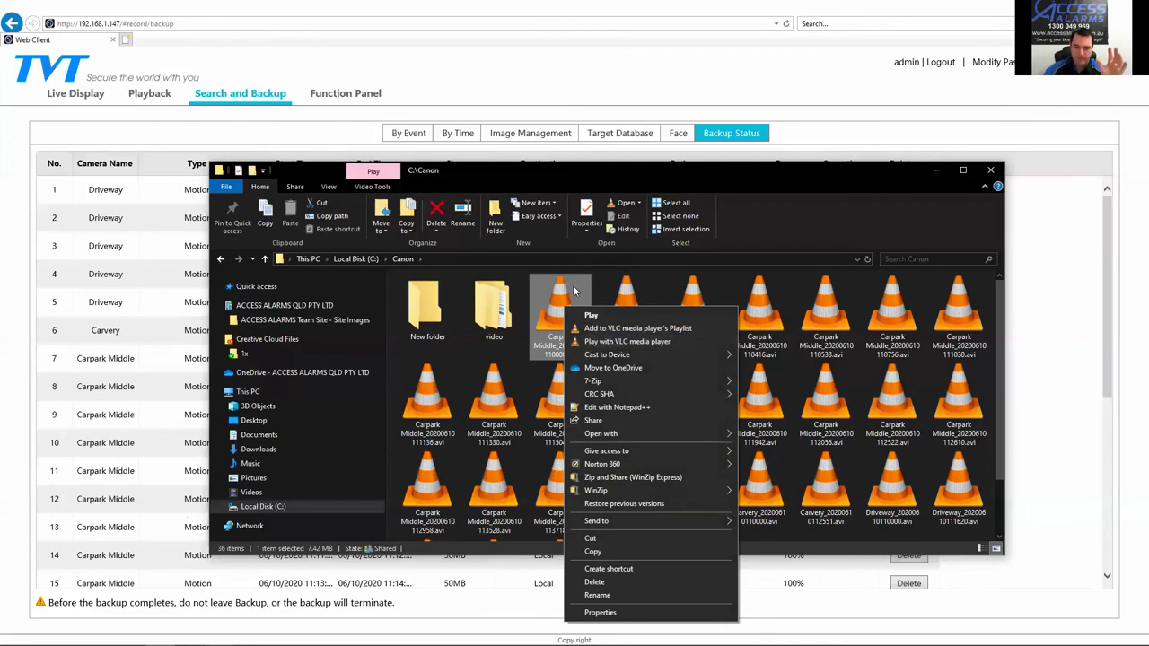
pyautogui.hotkey('alt', 'Tab')
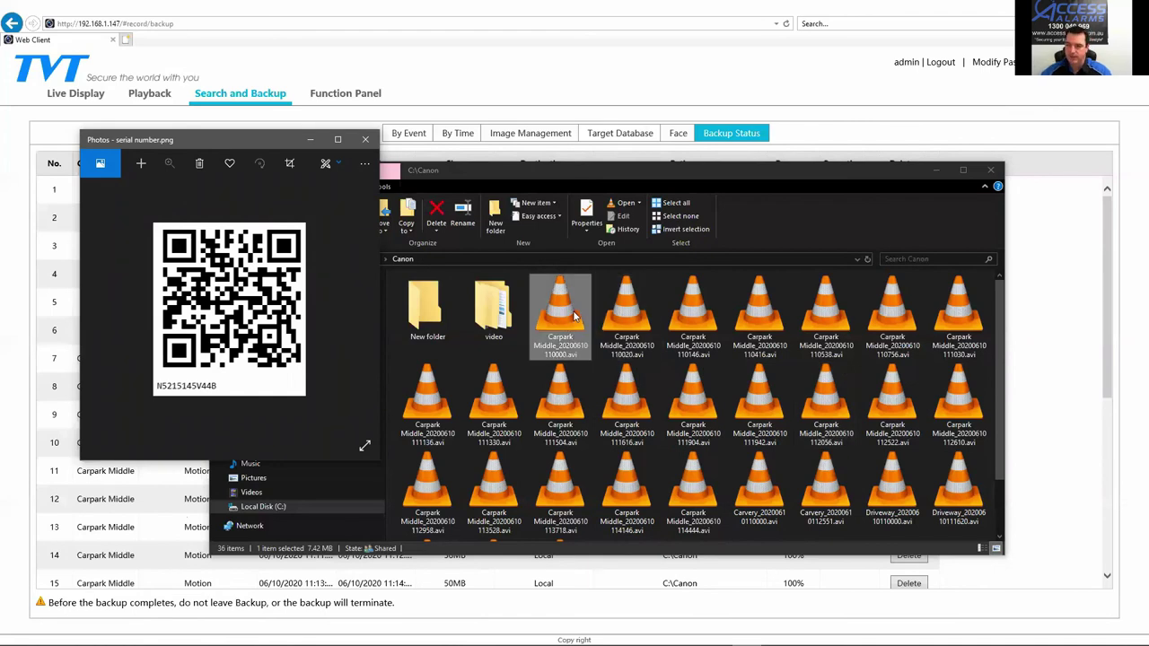
pyautogui.hotkey('alt', 'Tab')
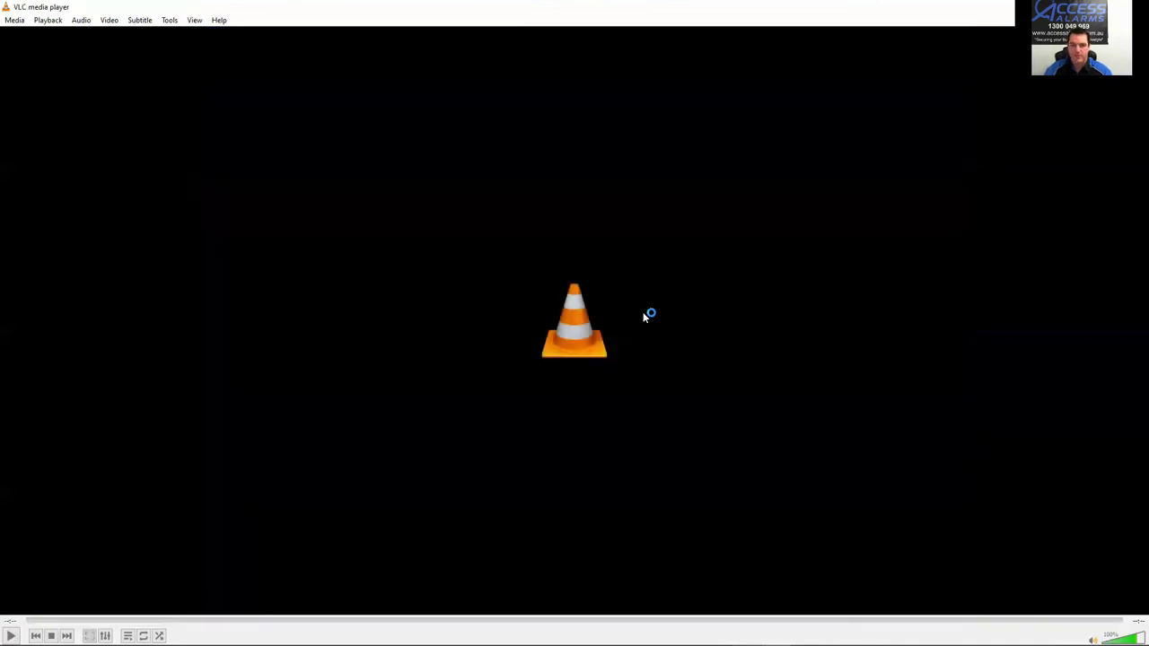
pyautogui.hotkey('alt', 'F4')
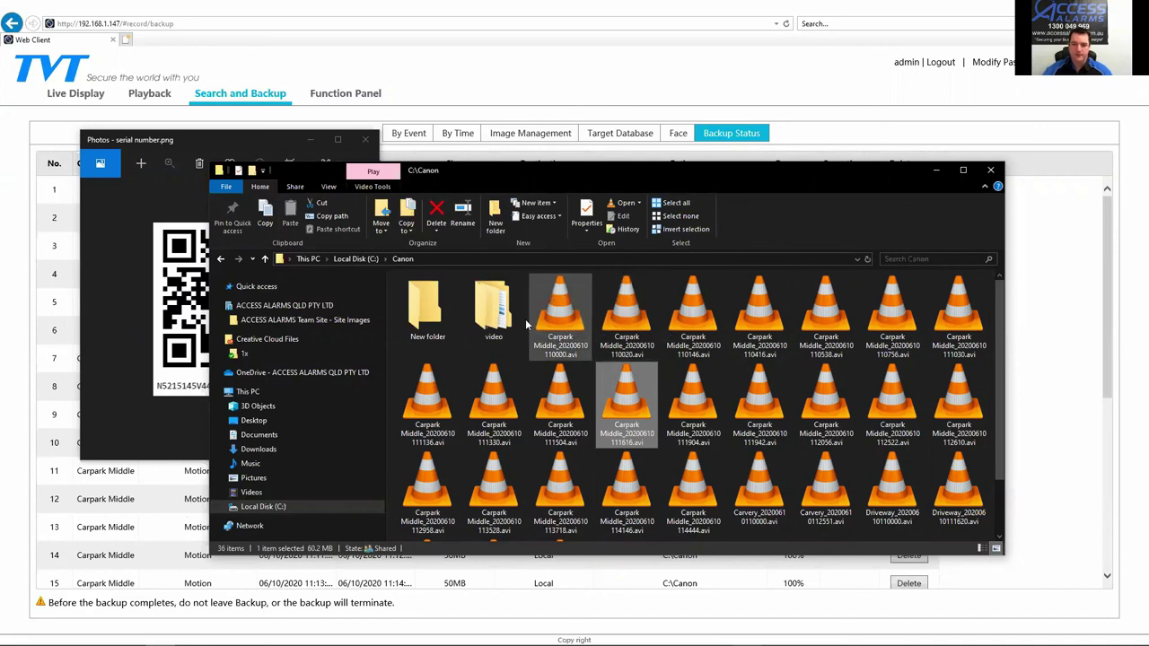
# Step: Select the first Carpark Middle clip in C:\Canon and scroll through the file grid
pyautogui.click(552, 309)
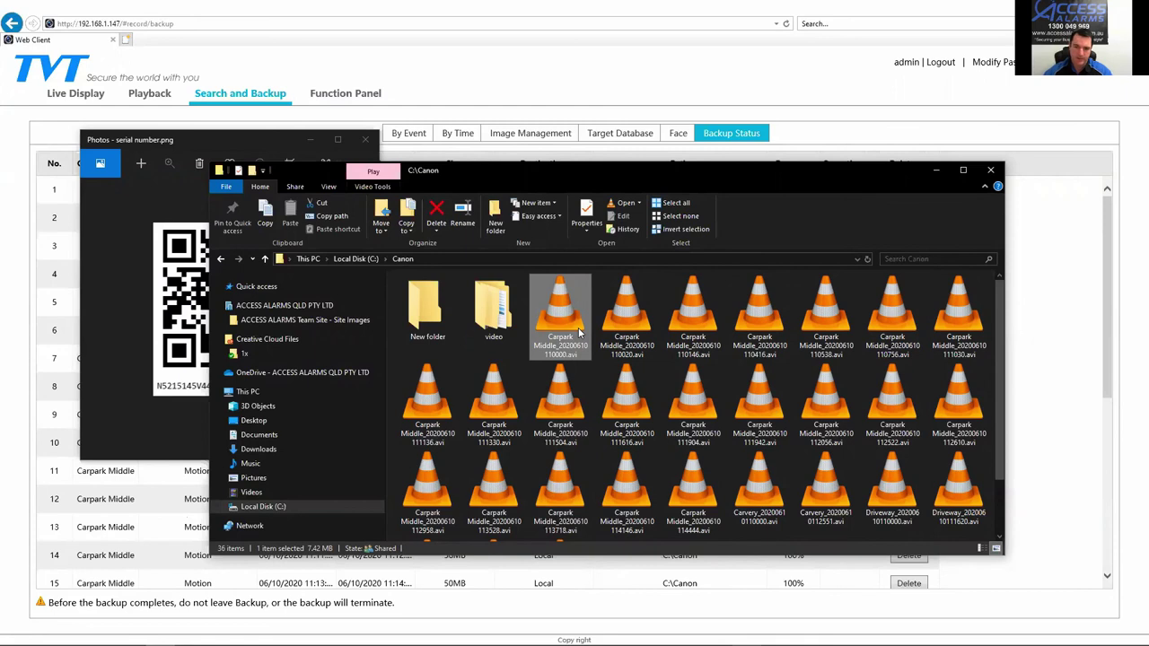
pyautogui.scroll(-1, 667, 413)
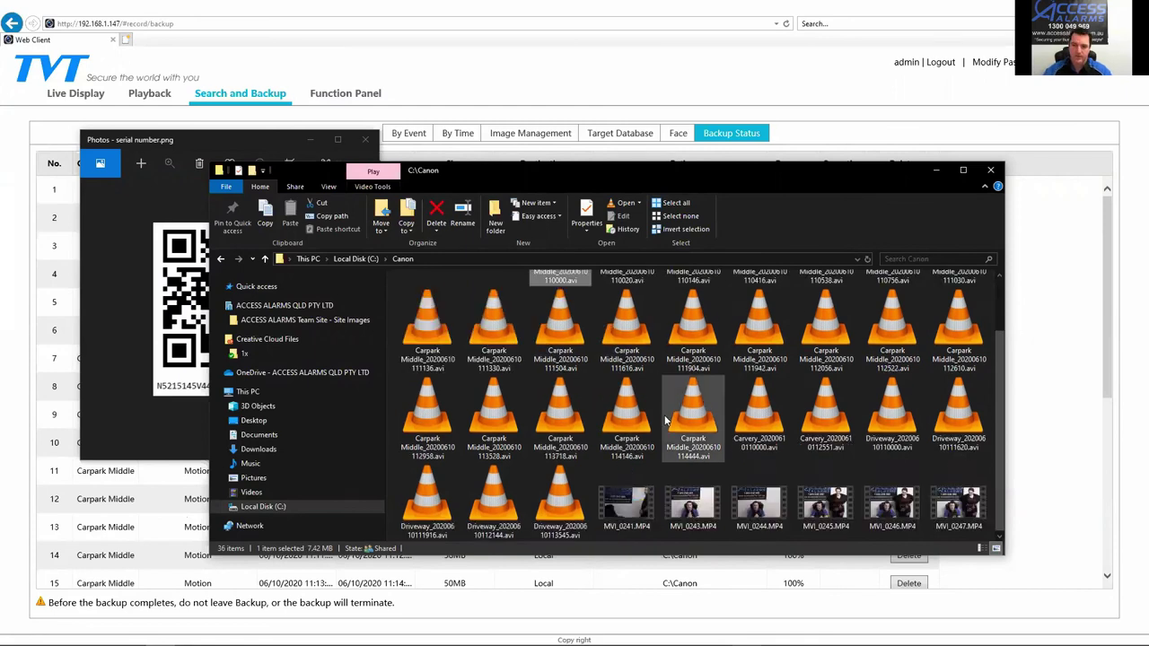
pyautogui.scroll(1, 665, 420)
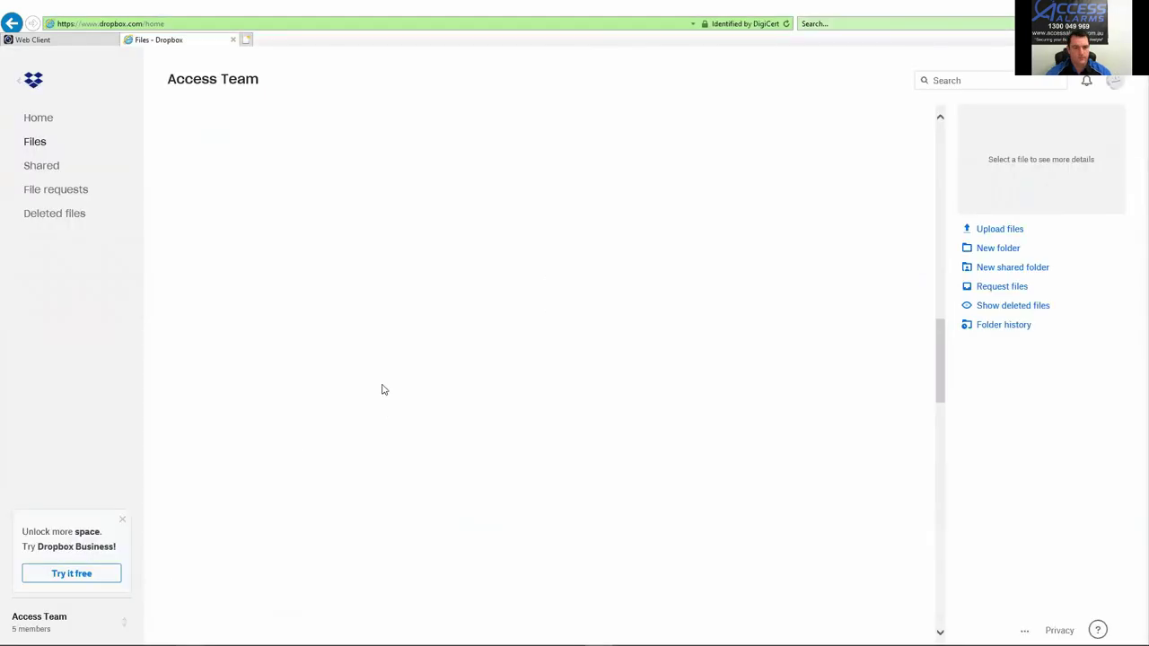
# Step: Play the Reception recording in the GELC Underwood Breakin 030616 folder, then close the Dropbox tab
pyautogui.scroll(3, 341, 429)
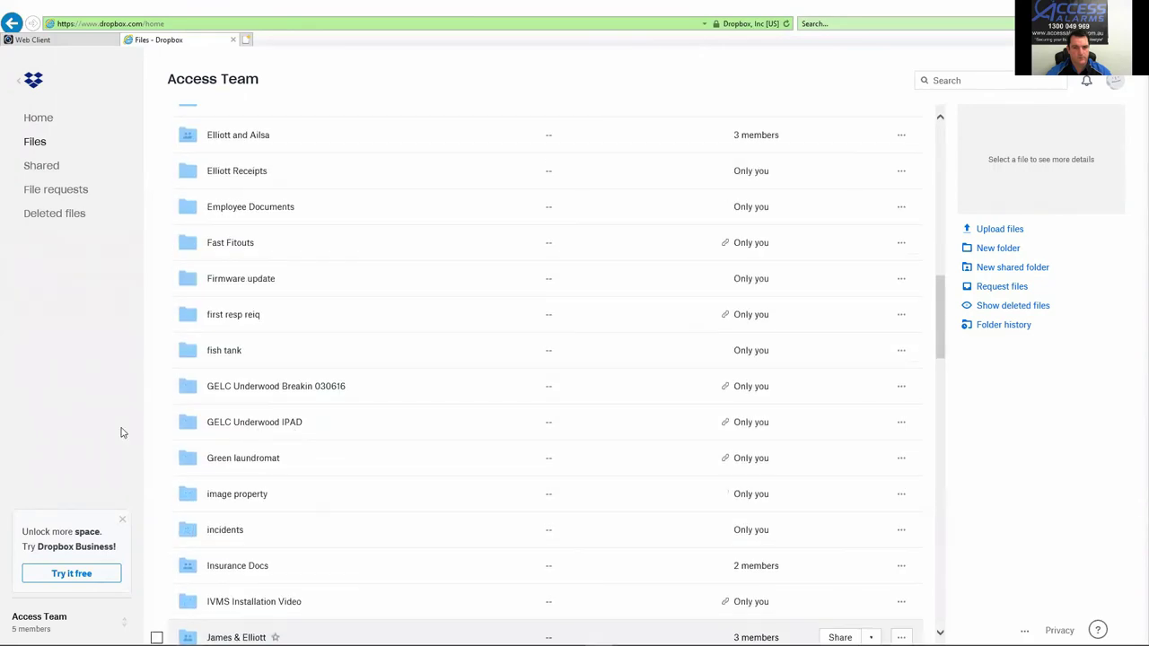
pyautogui.click(269, 386)
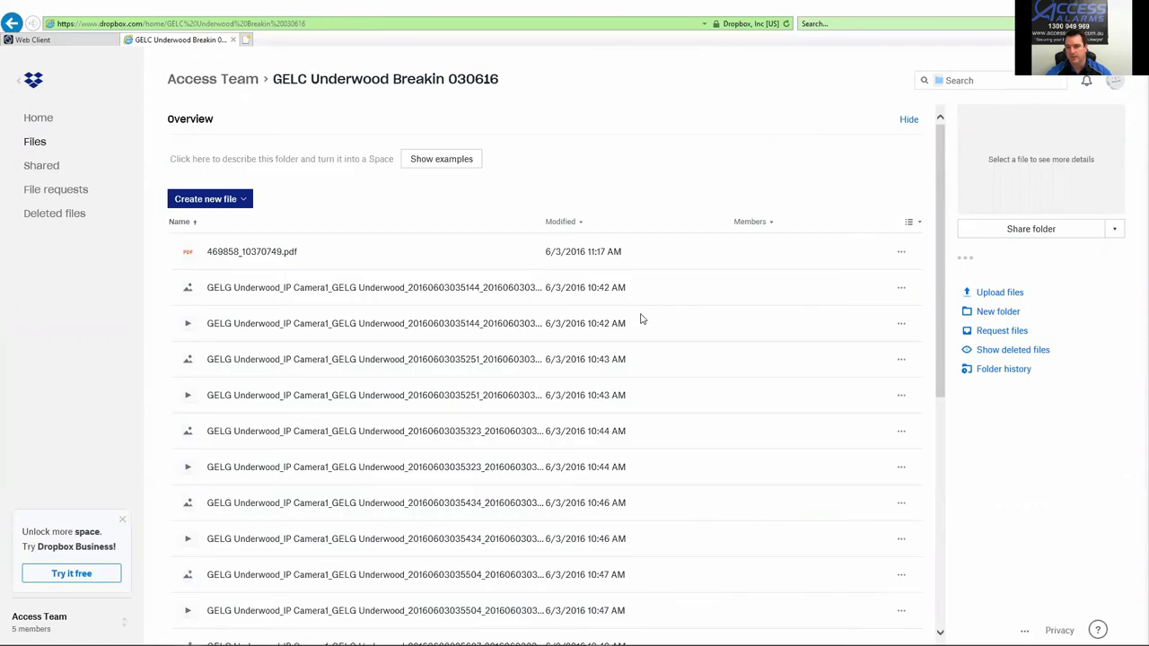
pyautogui.click(319, 329)
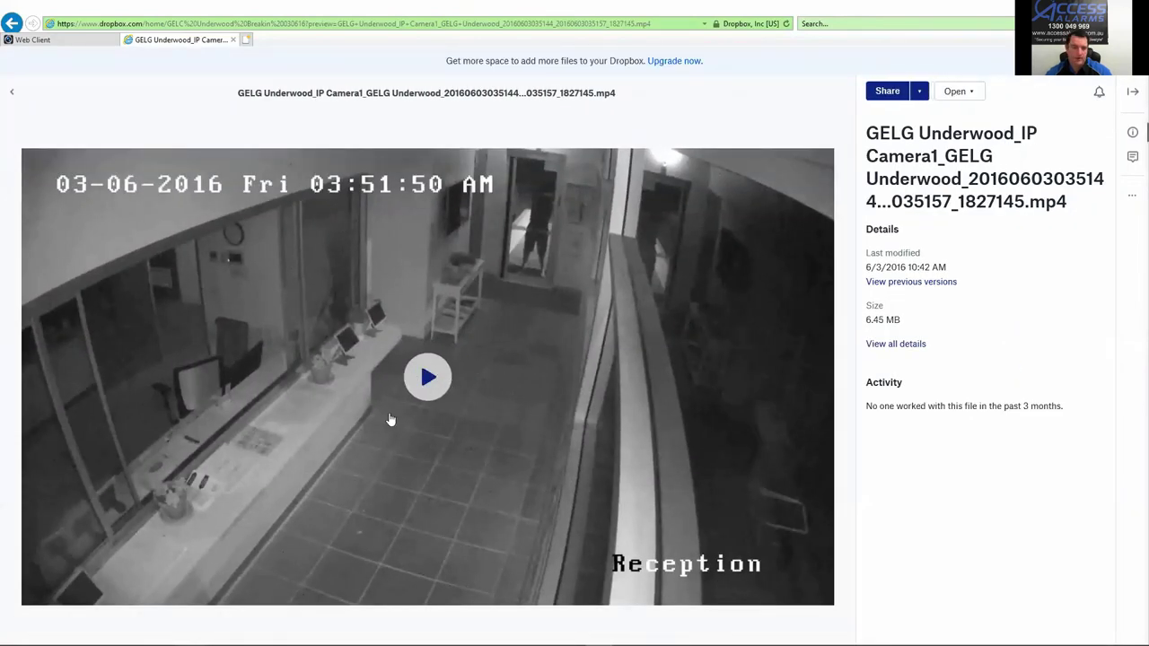
pyautogui.click(427, 382)
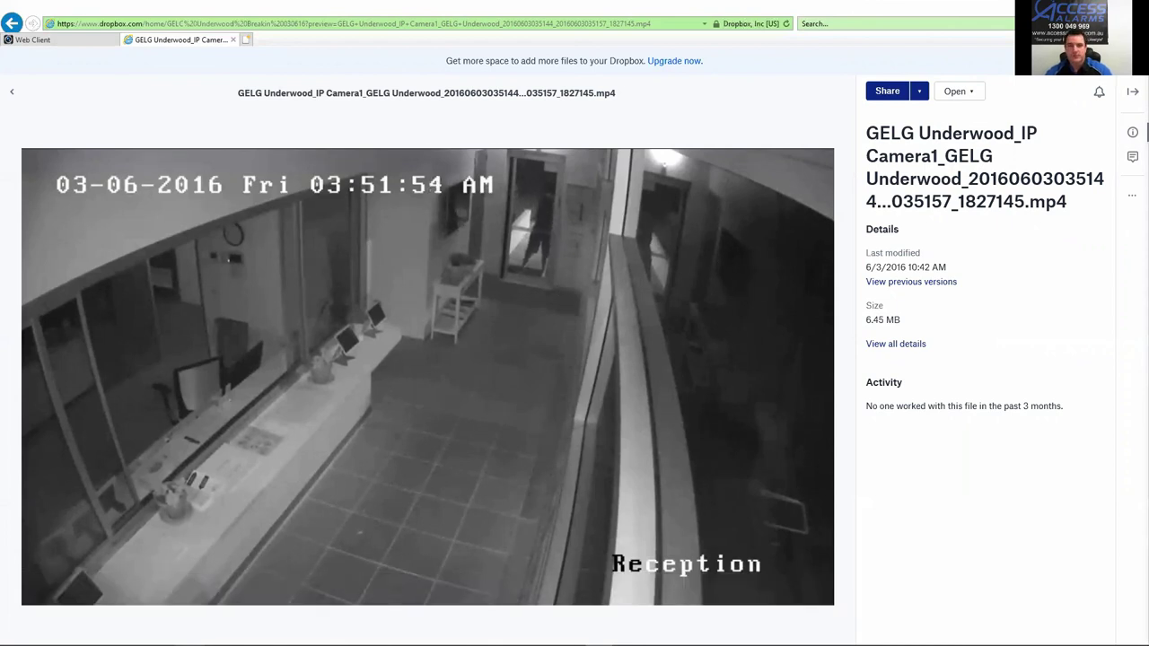
pyautogui.click(233, 40)
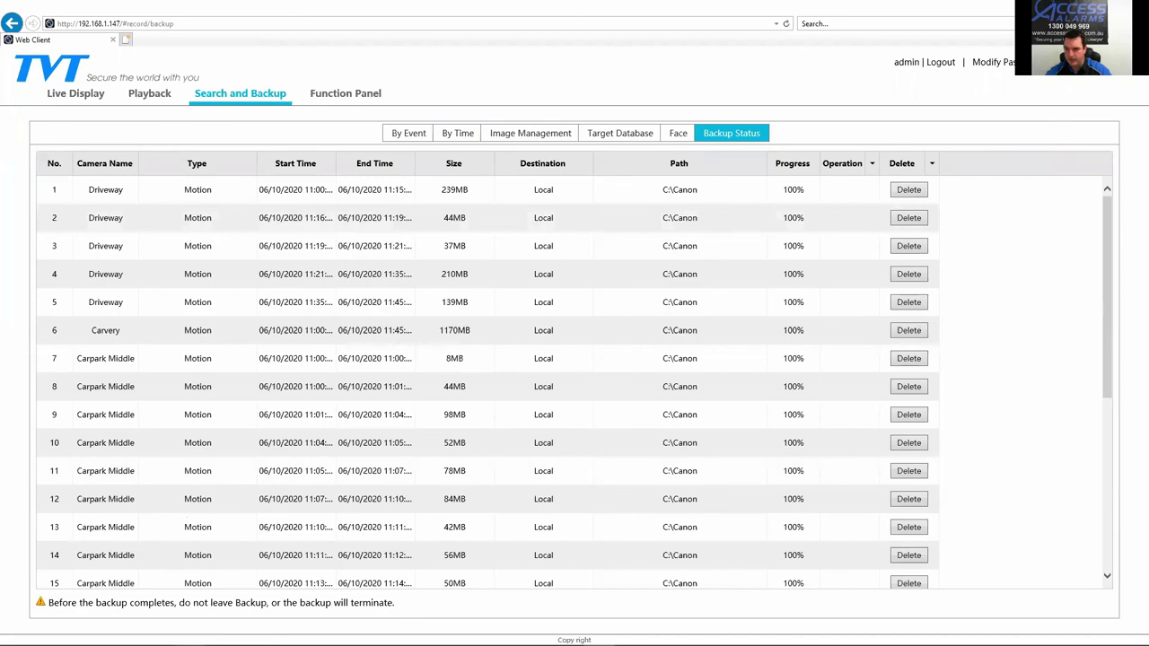
# Step: Select all 27 AVI camera clips in C:\Canon and copy them
pyautogui.scroll(-3, 764, 530)
pyautogui.scroll(3, 771, 502)
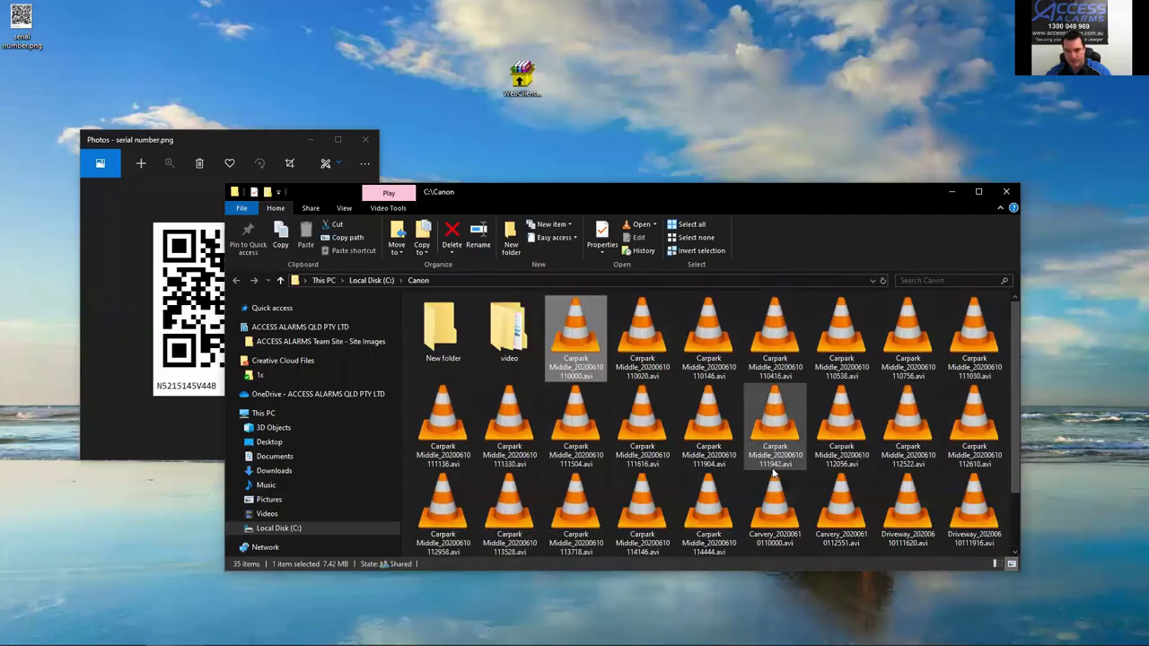
pyautogui.scroll(-2, 610, 458)
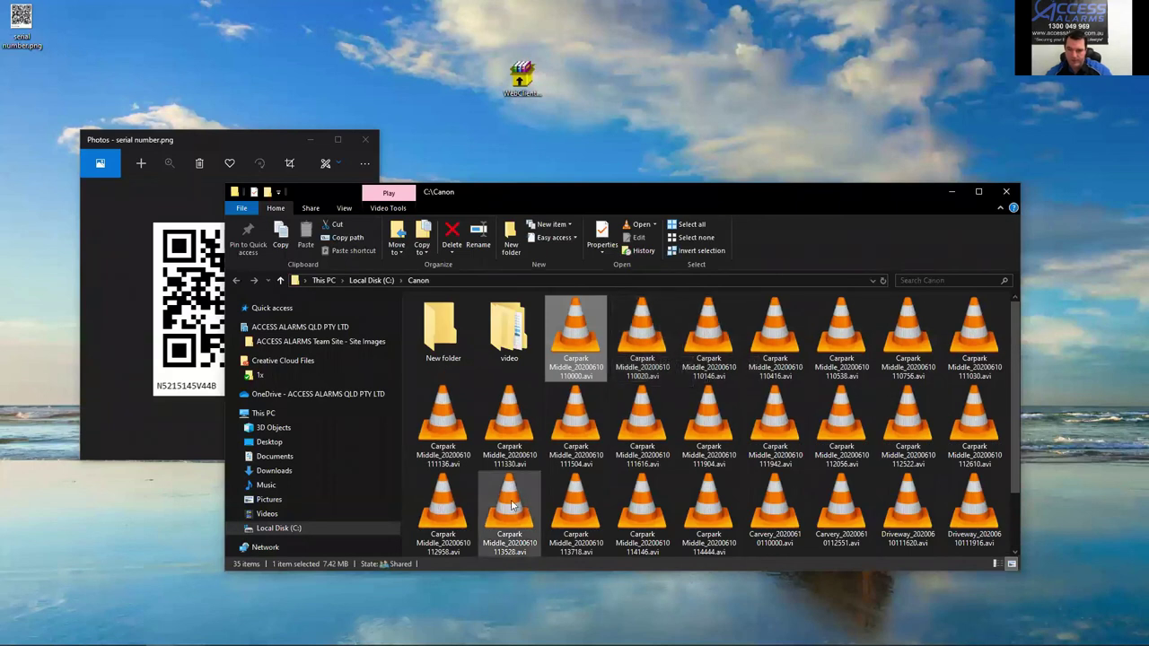
pyautogui.keyDown('shift'); pyautogui.click(508, 501); pyautogui.keyUp('shift')
pyautogui.scroll(2, 521, 485)
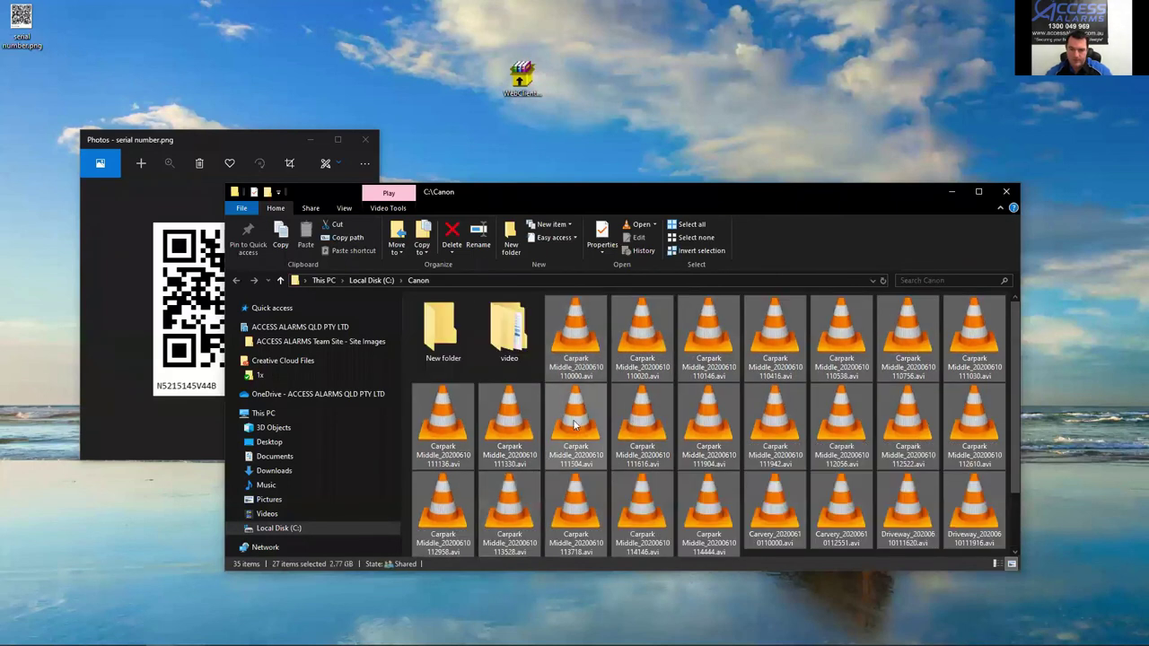
pyautogui.rightClick(576, 355)
pyautogui.click(600, 573)
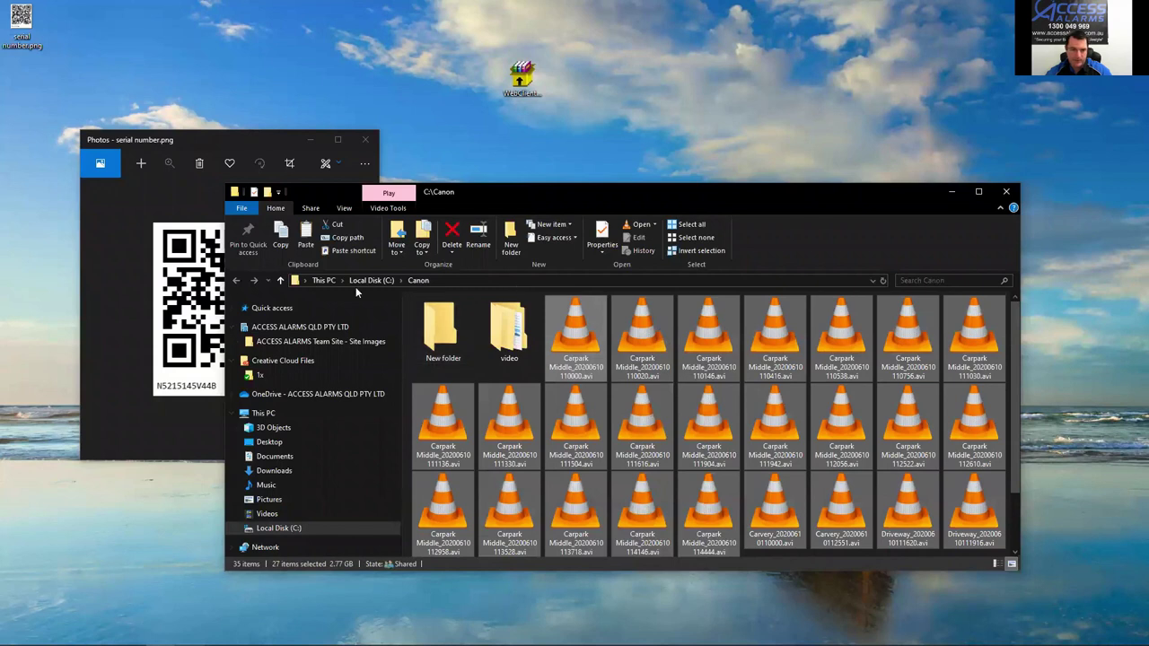
# Step: Create a new folder named '931 Incident 100620' in OneDrive
pyautogui.click(301, 394)
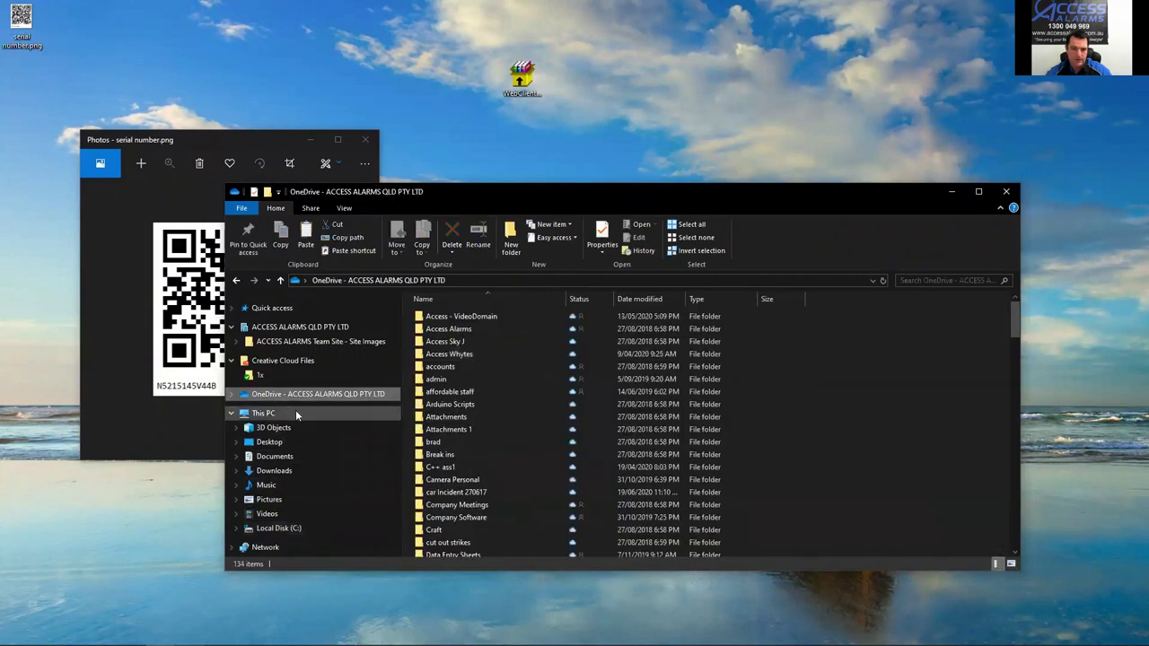
pyautogui.rightClick(535, 374)
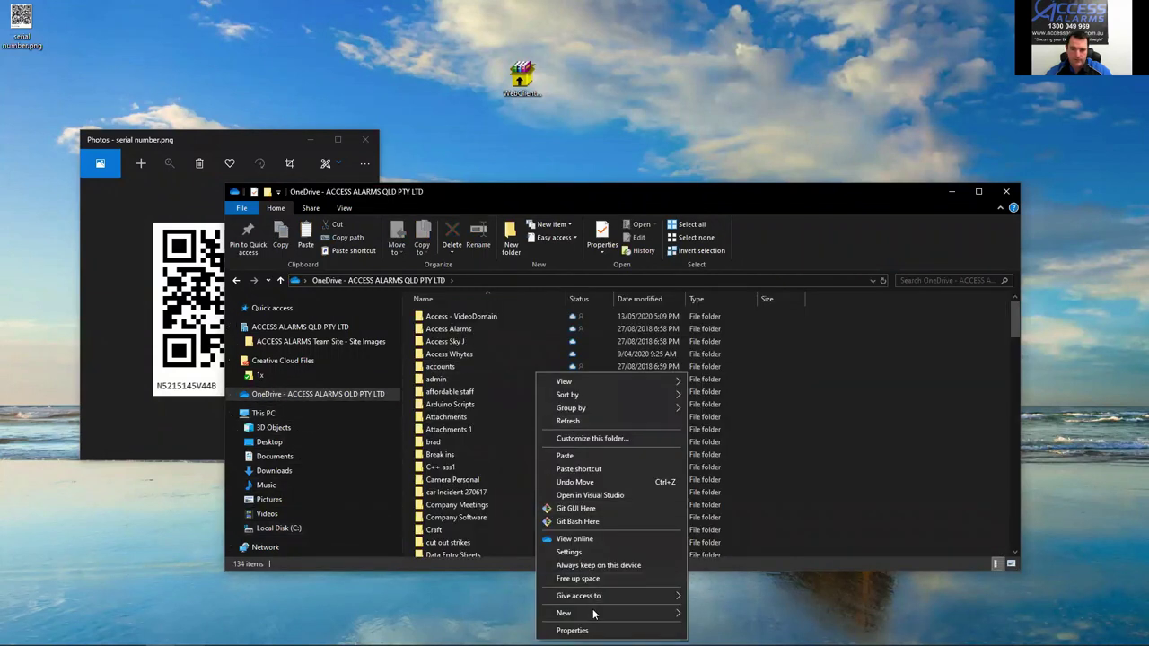
pyautogui.moveTo(588, 612)
pyautogui.click(751, 437)
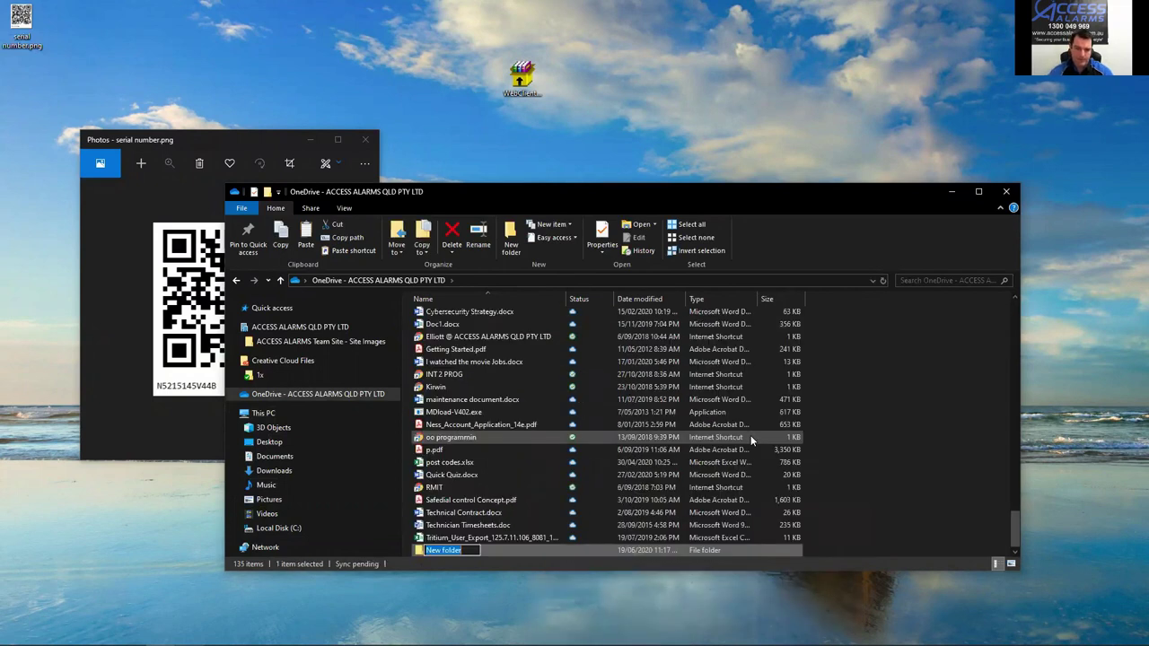
pyautogui.write('S31 ')
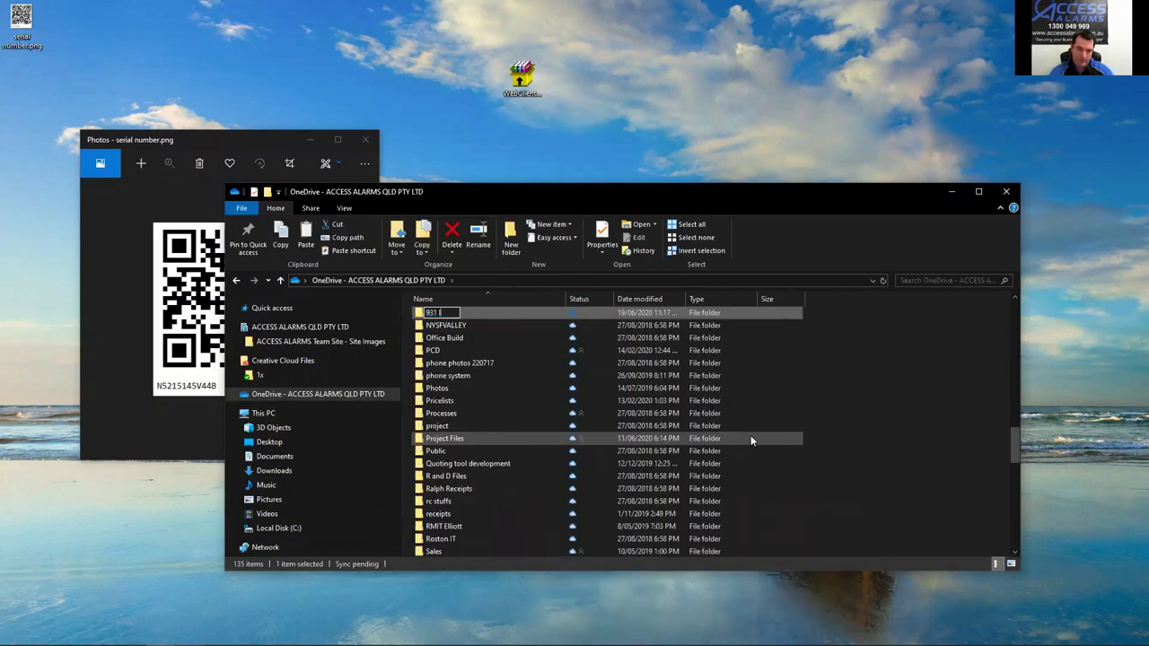
pyautogui.write('Incident')
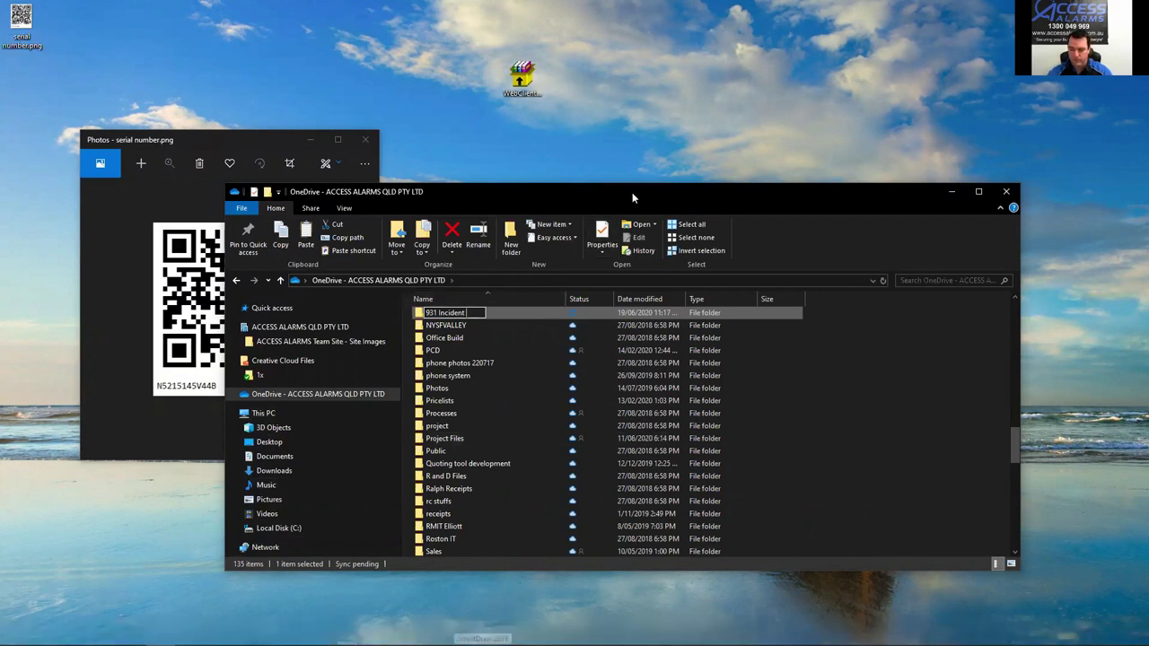
pyautogui.write(' 061020')
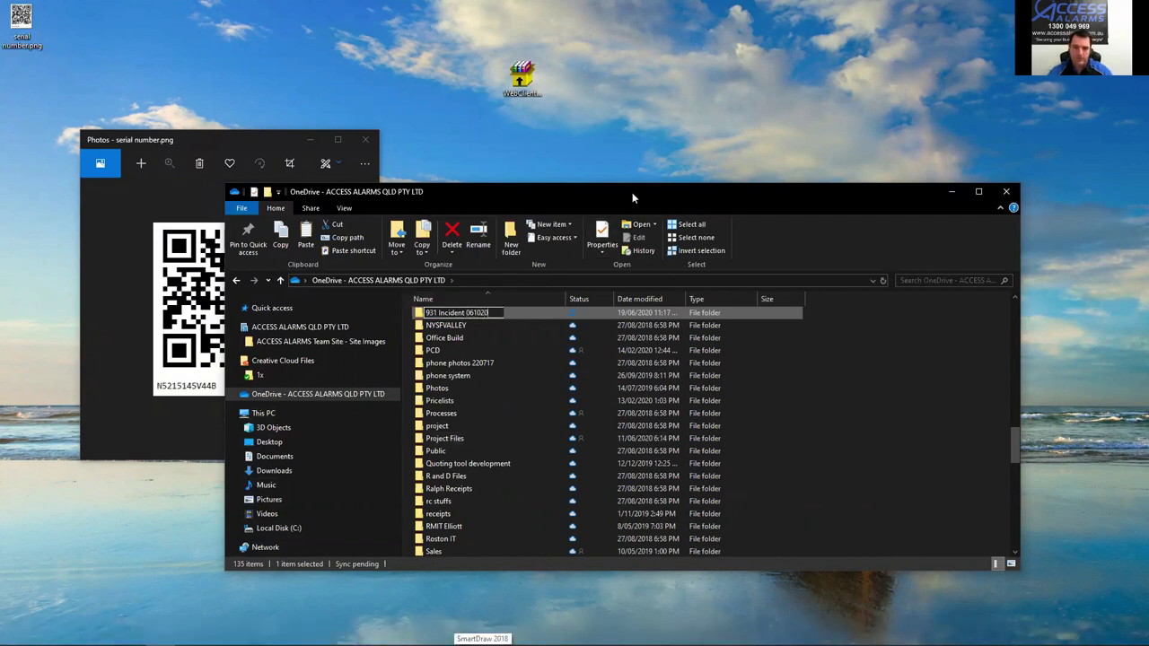
pyautogui.press('BackSpace')
pyautogui.press('BackSpace')
pyautogui.press('BackSpace')
pyautogui.press('BackSpace')
pyautogui.press('BackSpace')
pyautogui.press('BackSpace')
pyautogui.press('BackSpace')
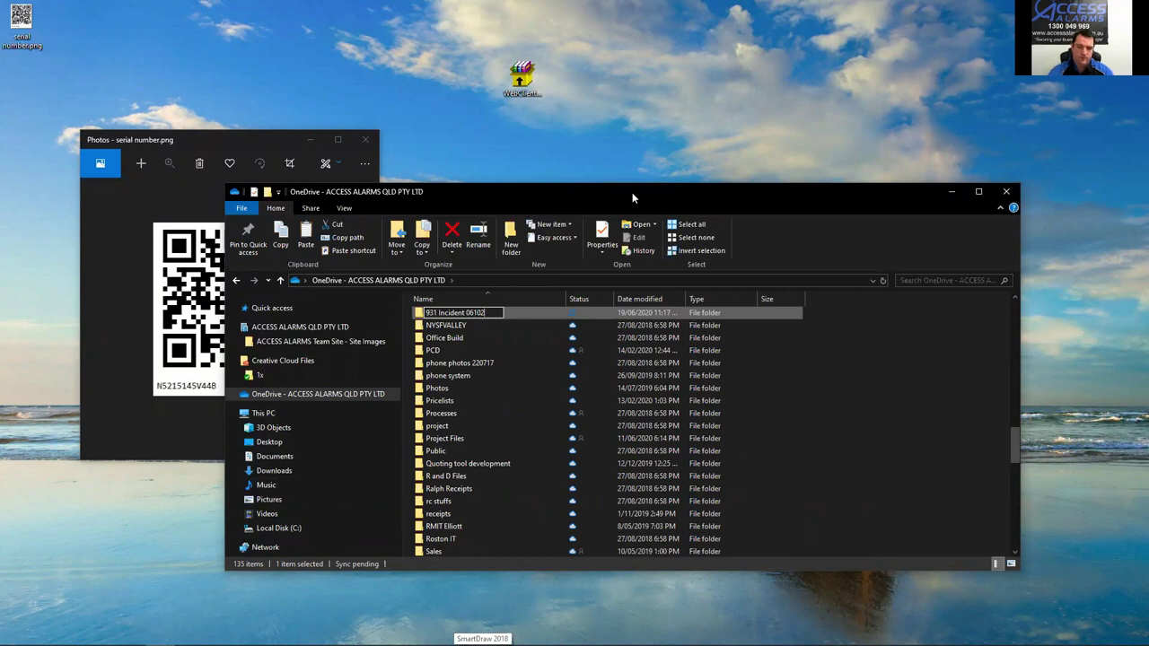
pyautogui.write('100620')
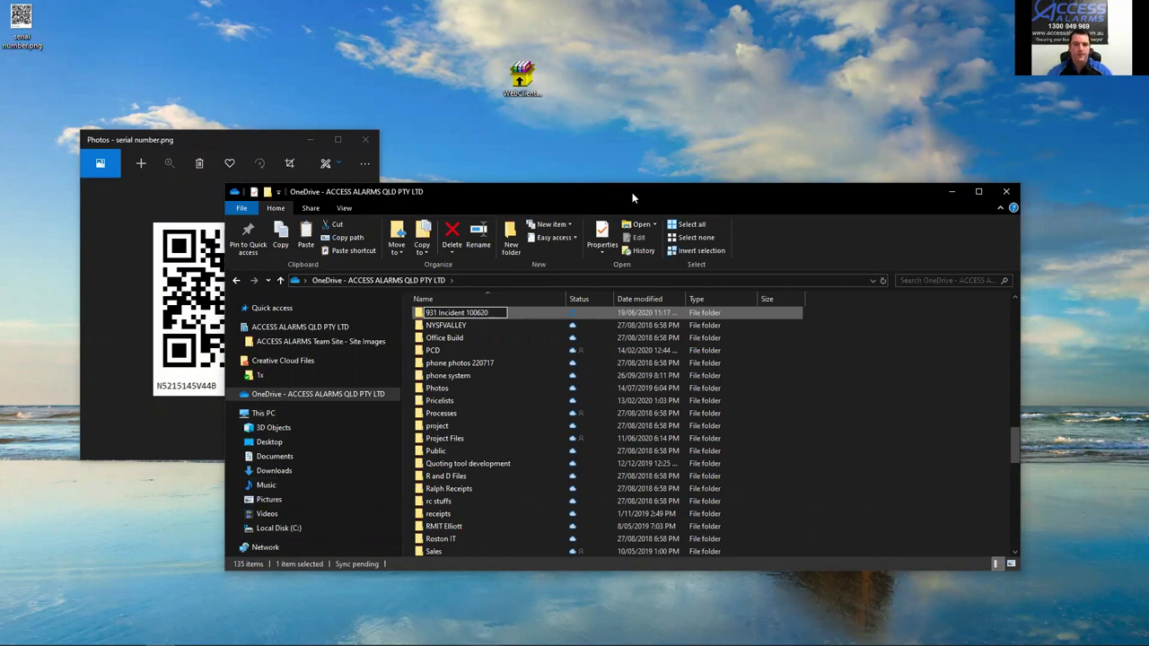
pyautogui.press('Return')
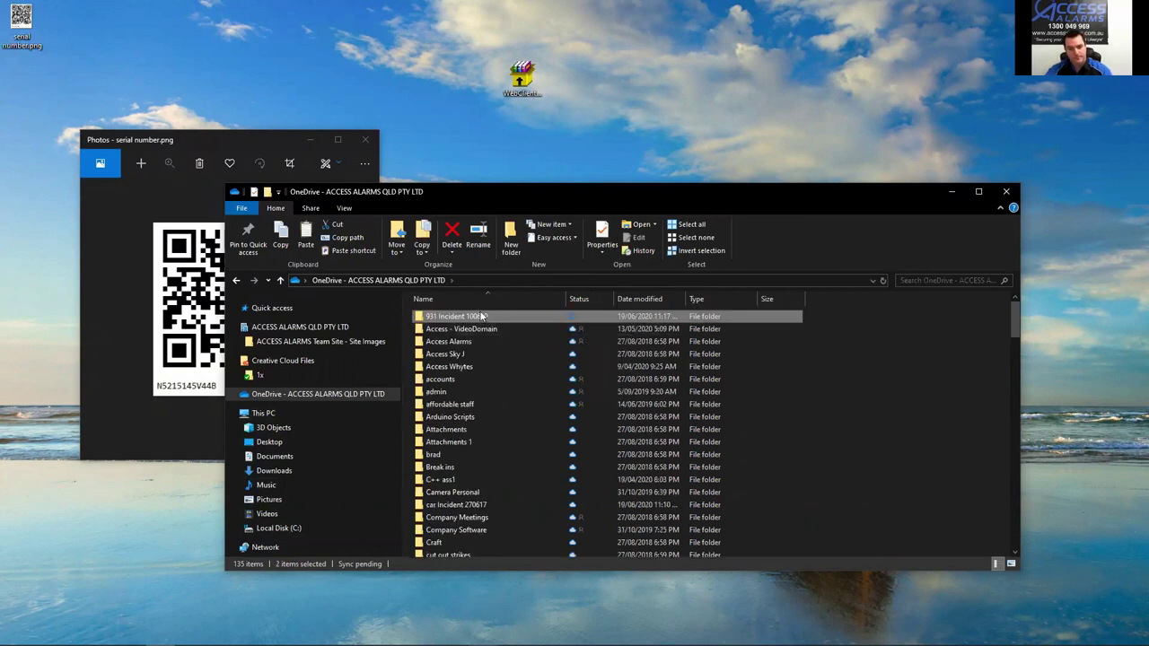
# Step: Paste the 27 copied clips into the empty 931 Incident 100620 folder
pyautogui.doubleClick(481, 316)
pyautogui.rightClick(493, 328)
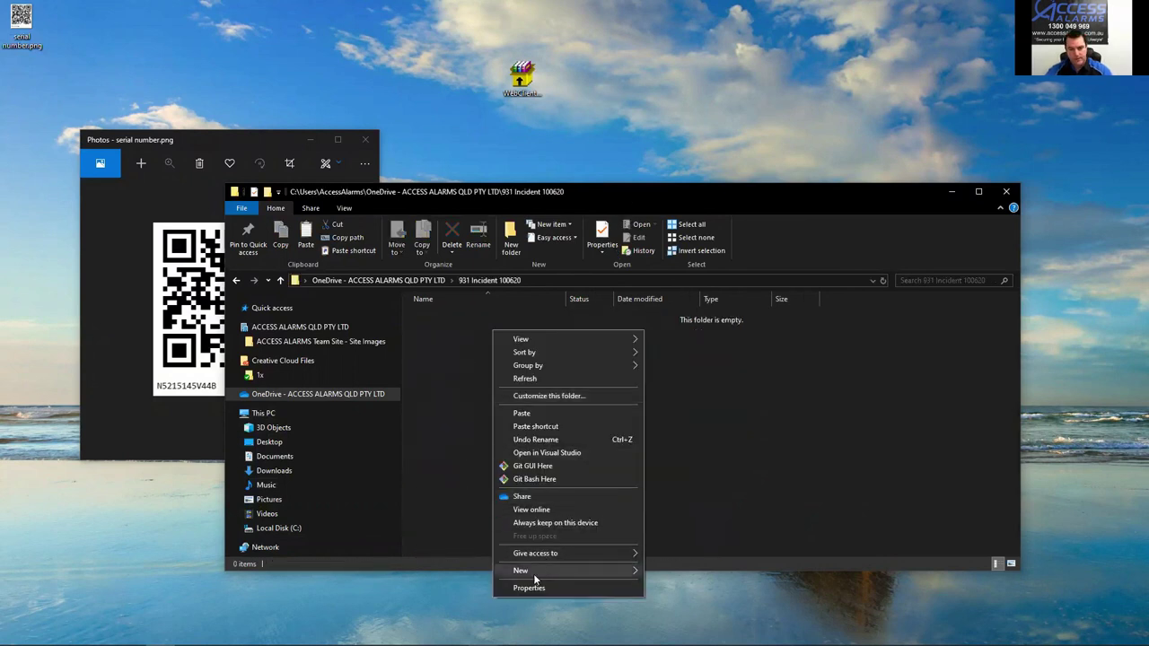
pyautogui.click(558, 411)
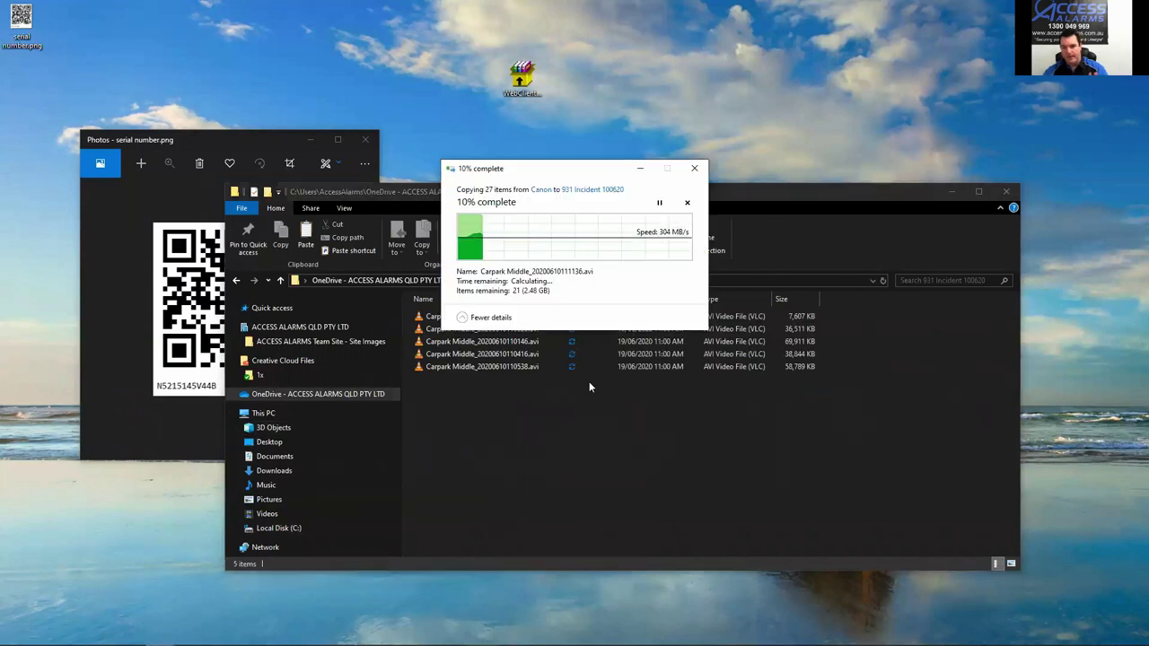